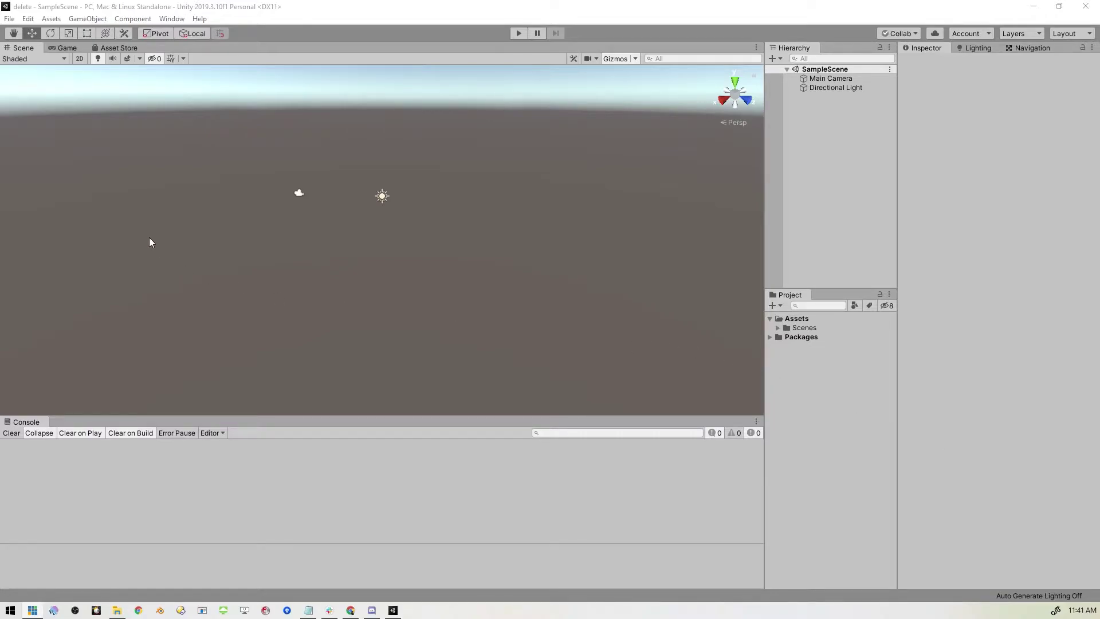
# Import the Game Creator package from the in-editor Asset Store and check its Gizmos folder
pyautogui.click(120, 48)
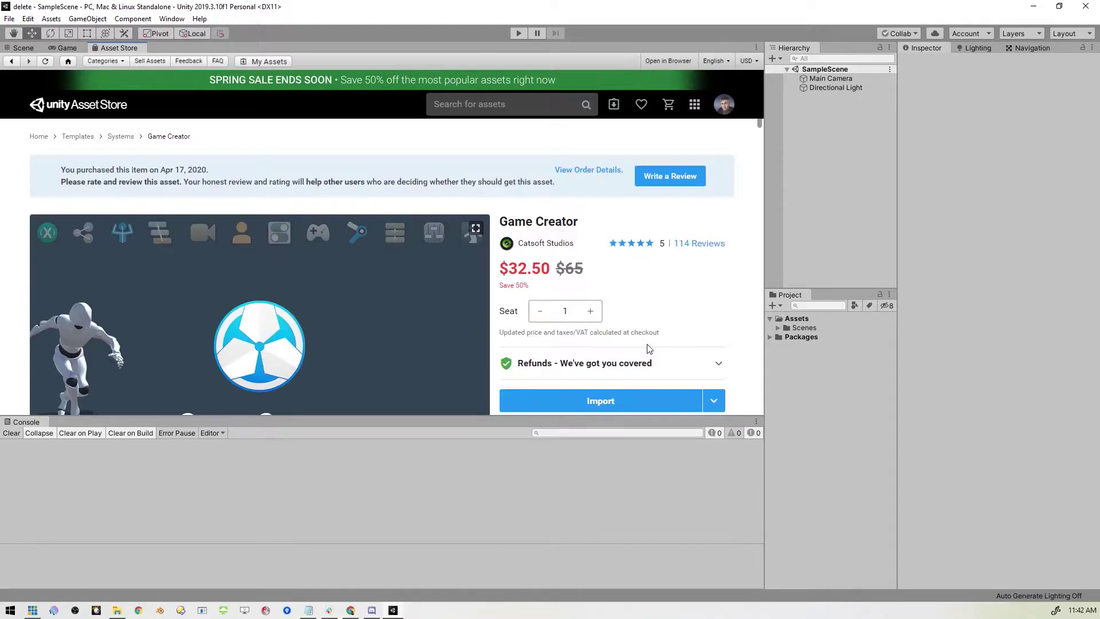
pyautogui.scroll(-1, 649, 354)
pyautogui.click(646, 349)
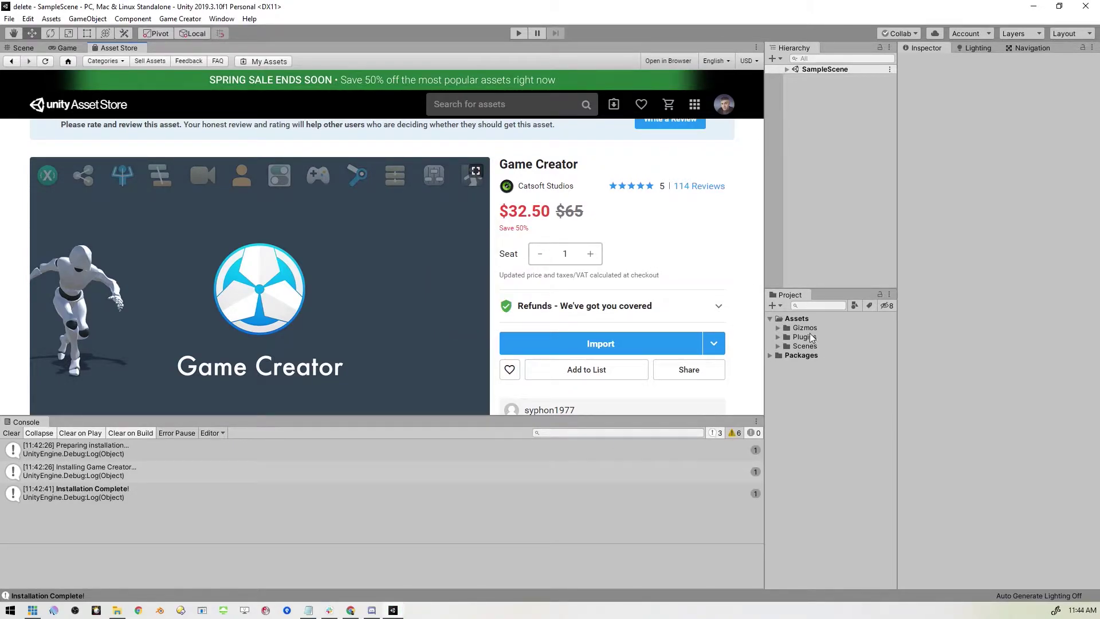
pyautogui.click(777, 328)
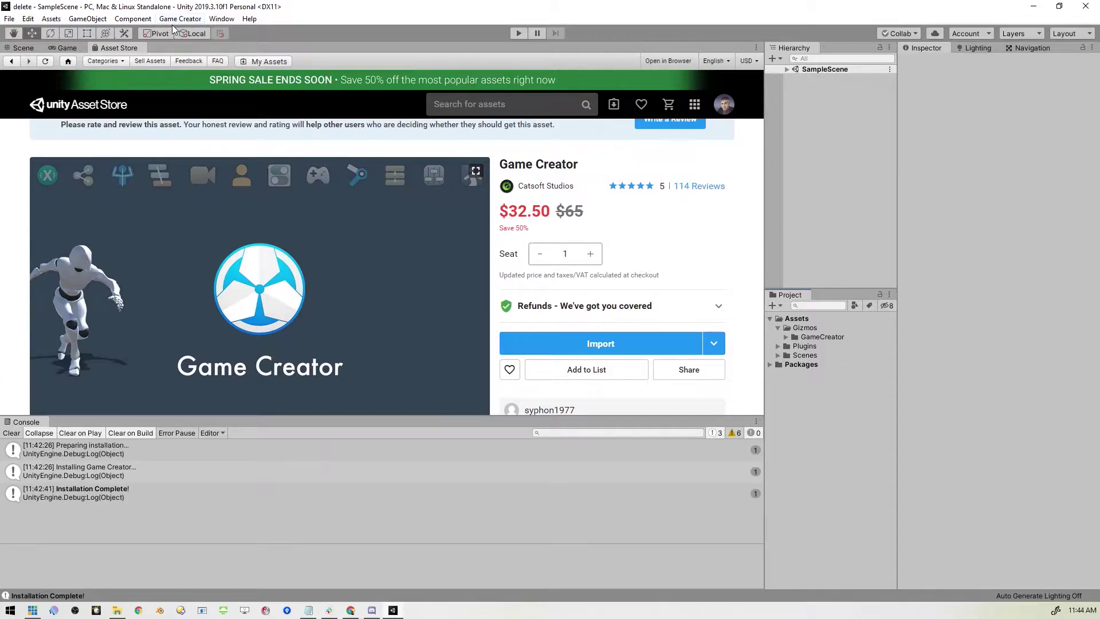
pyautogui.click(23, 48)
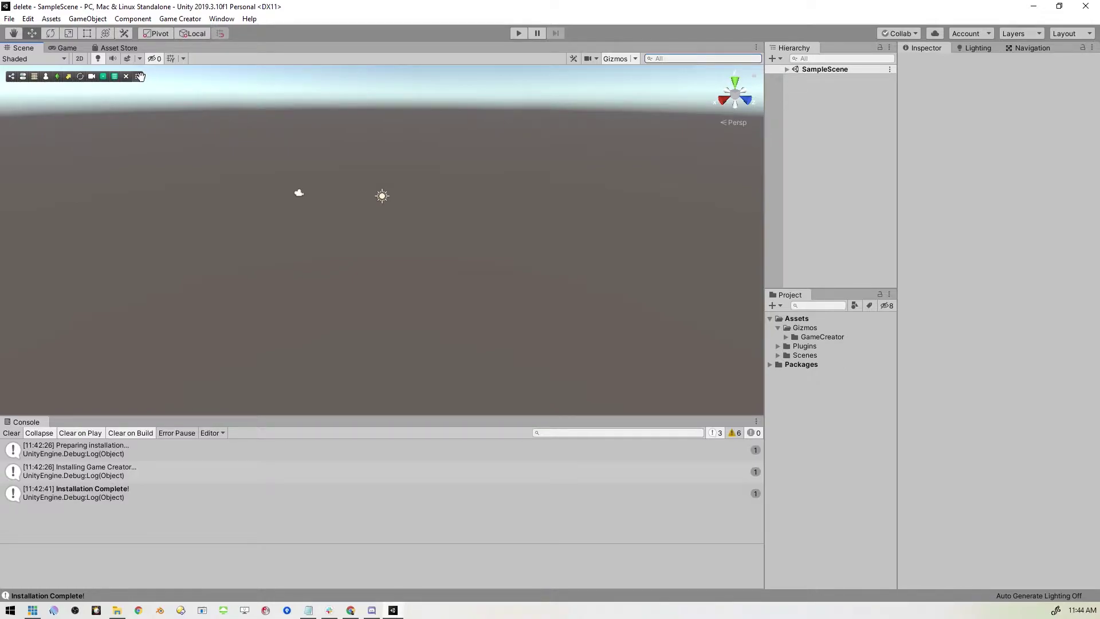
pyautogui.moveTo(138, 76); pyautogui.dragTo(195, 80)
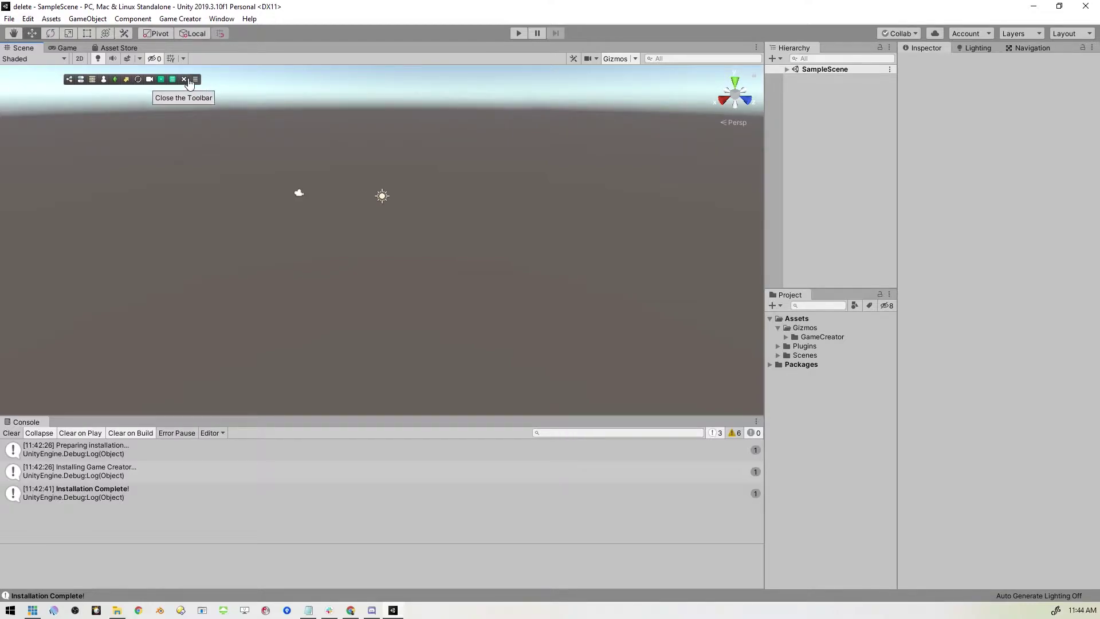
# Create a 3D Plane object in SampleScene from the Hierarchy
pyautogui.click(786, 69)
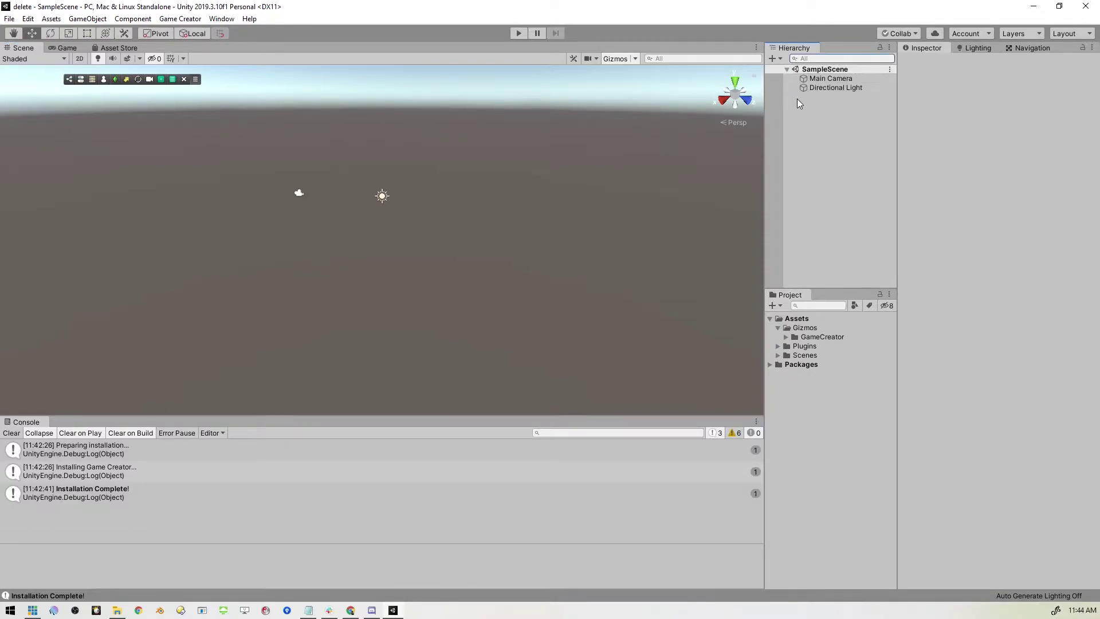
pyautogui.rightClick(819, 125)
pyautogui.moveTo(888, 259)
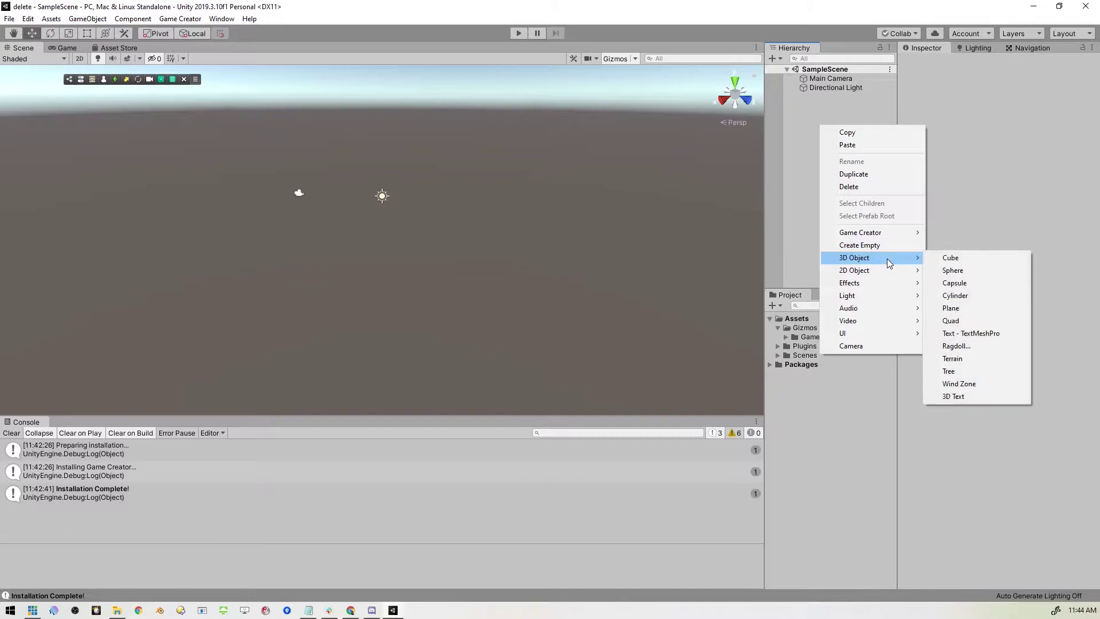
pyautogui.click(997, 310)
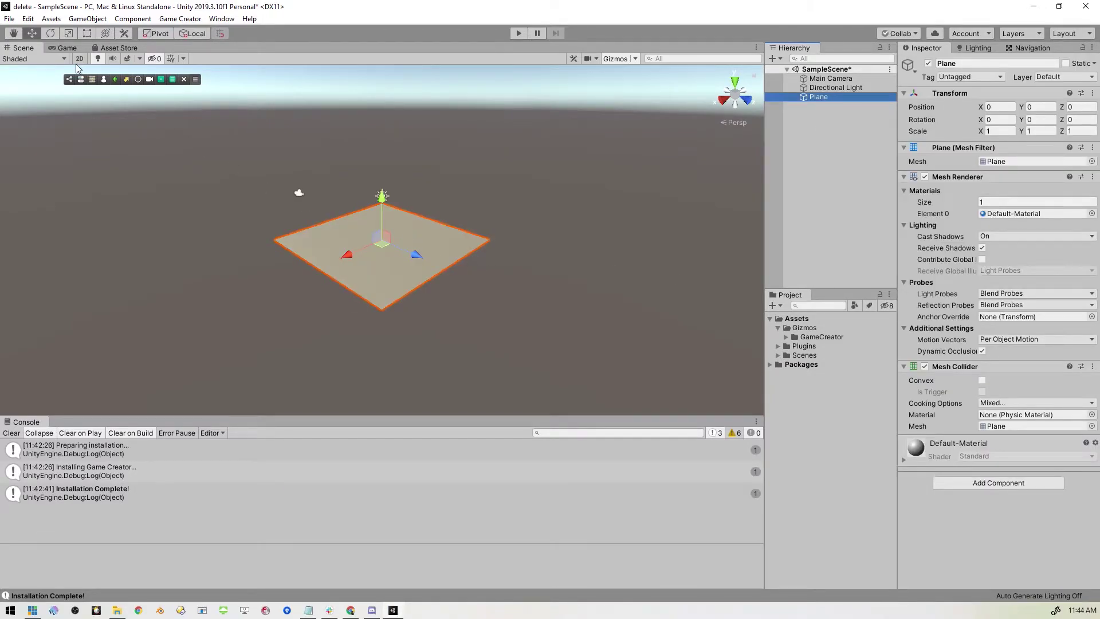
# Scale the plane uniformly to about 2.664 and deselect it
pyautogui.click(68, 33)
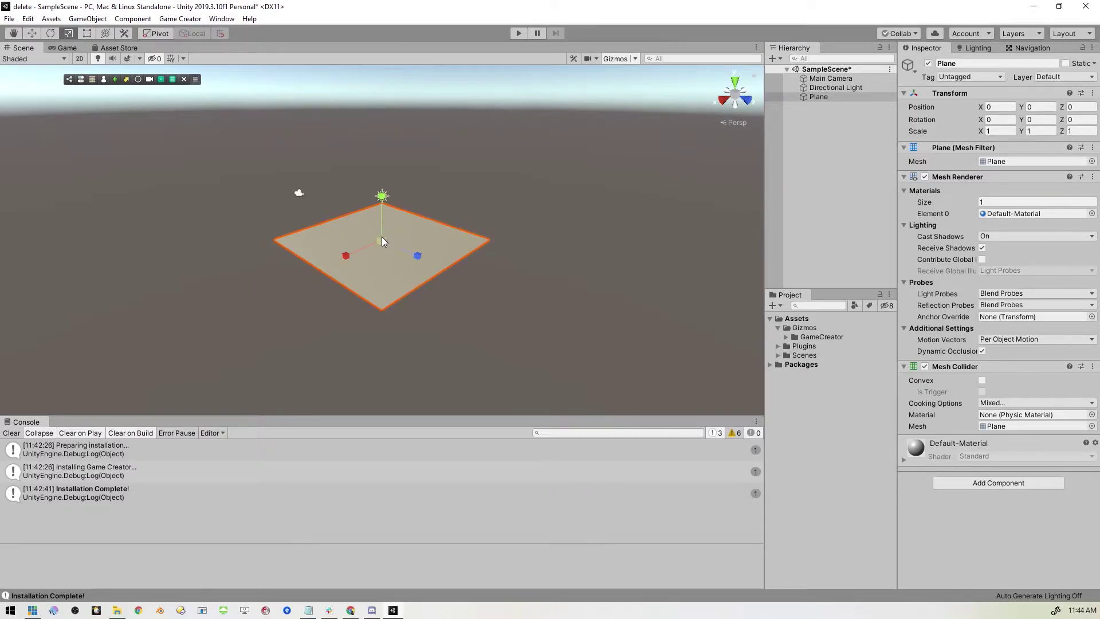
pyautogui.moveTo(384, 240); pyautogui.dragTo(465, 277)
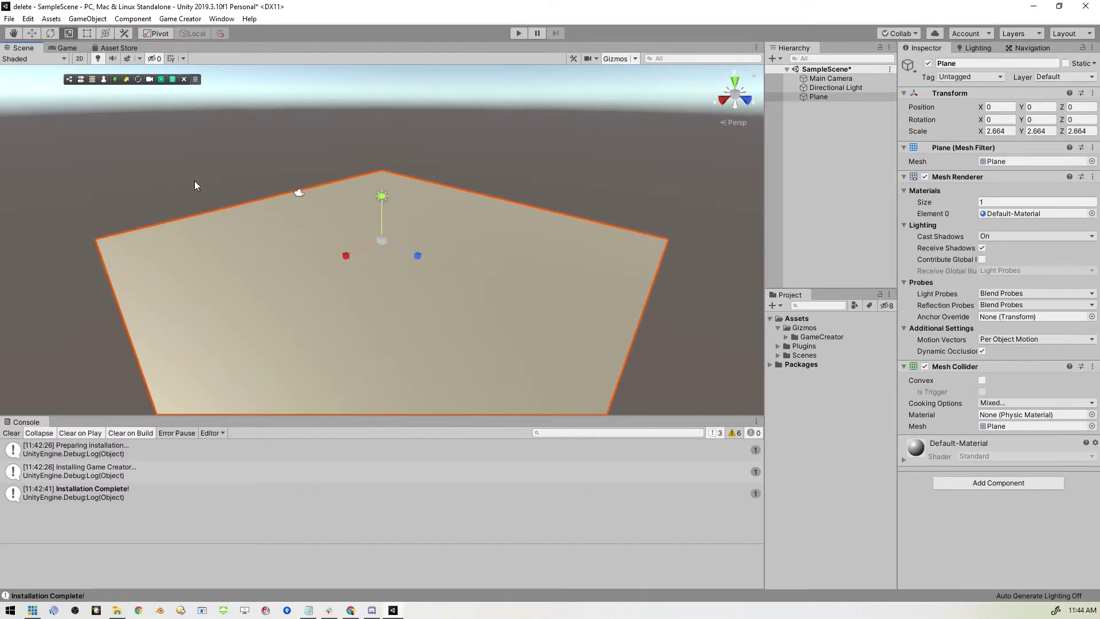
pyautogui.click(30, 35)
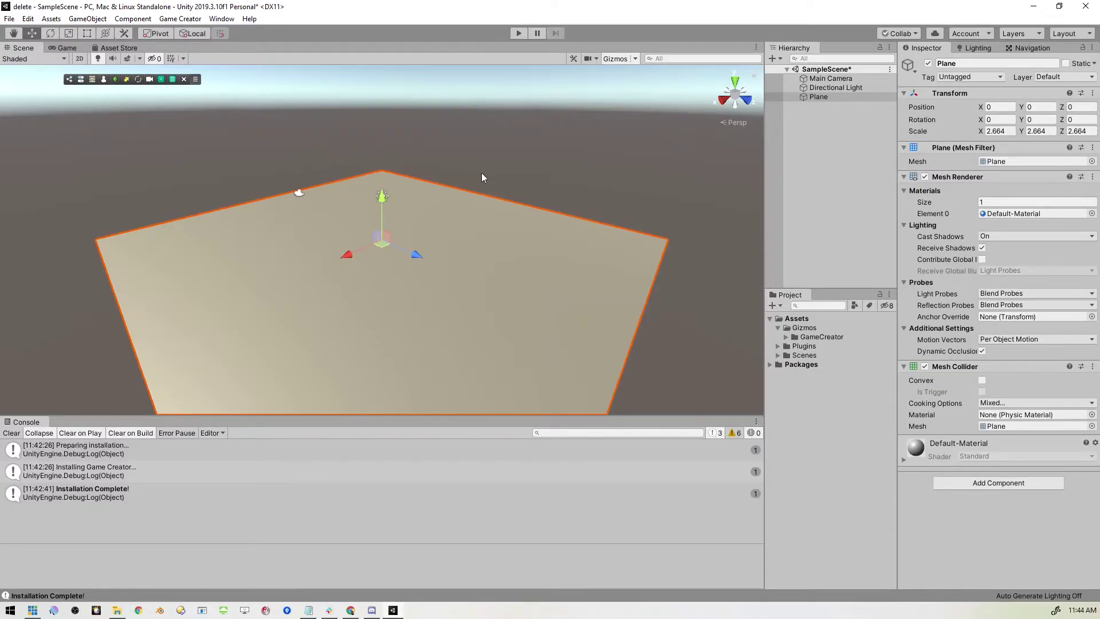
pyautogui.click(834, 143)
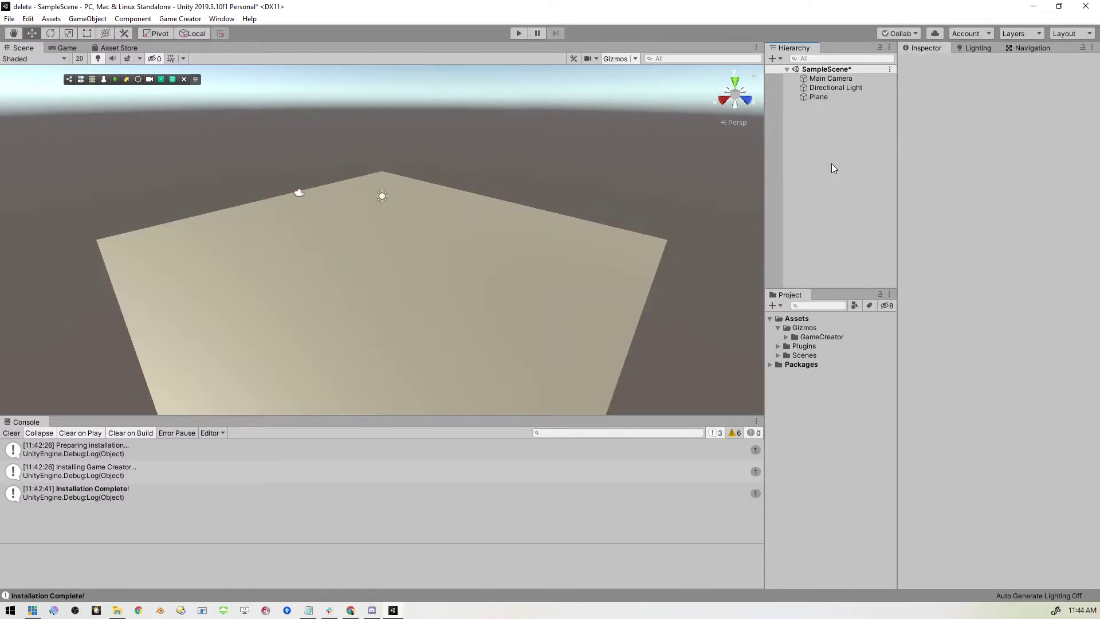
# Add a Point Light raised above the plane, with range 10.35 and adjusted intensity
pyautogui.rightClick(827, 150)
pyautogui.moveTo(922, 320)
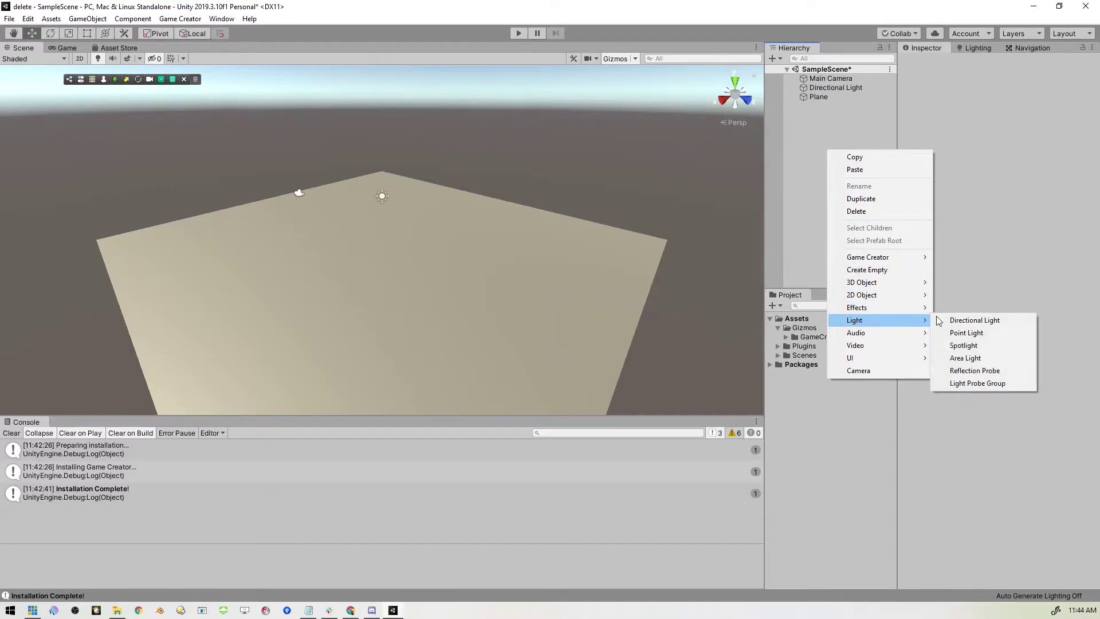
pyautogui.click(1005, 332)
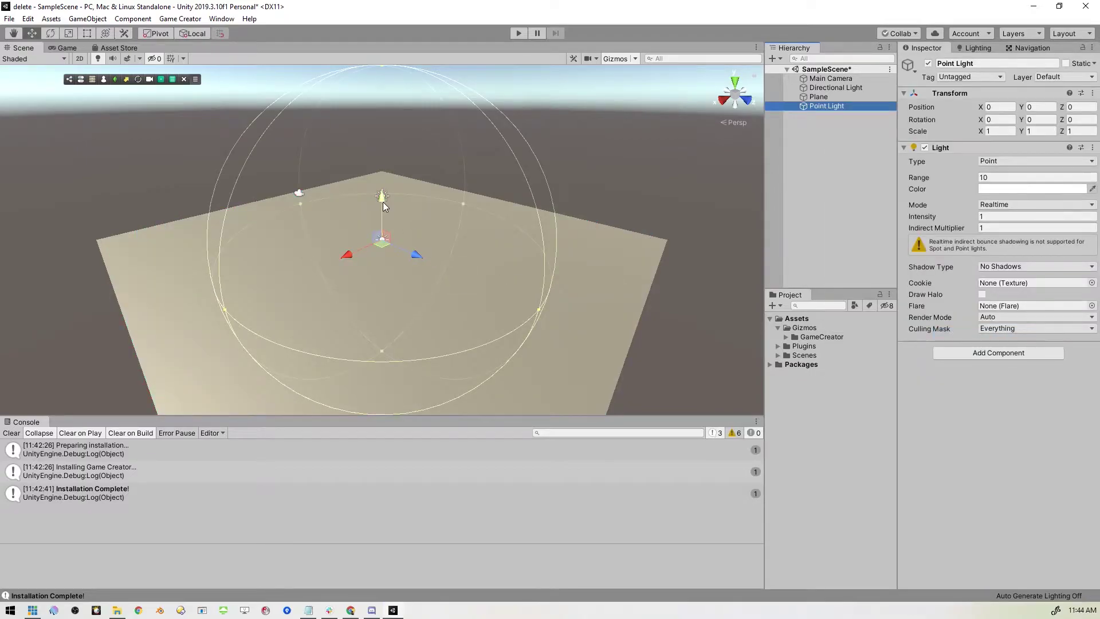
pyautogui.moveTo(381, 197); pyautogui.dragTo(379, 137)
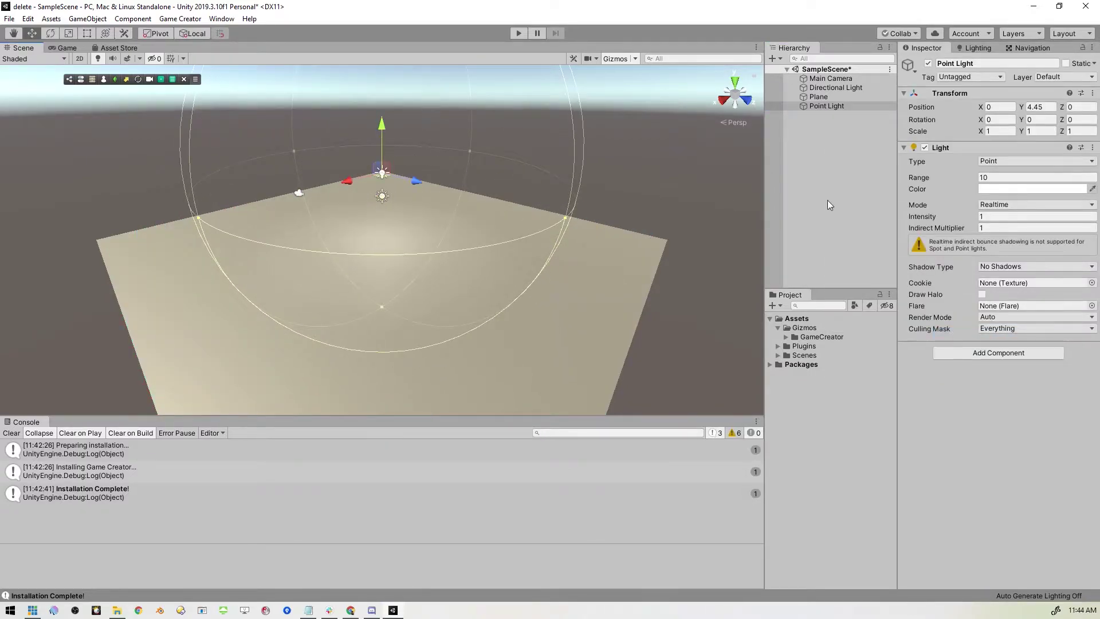
pyautogui.moveTo(938, 178); pyautogui.dragTo(951, 178)
pyautogui.moveTo(935, 216); pyautogui.dragTo(974, 217)
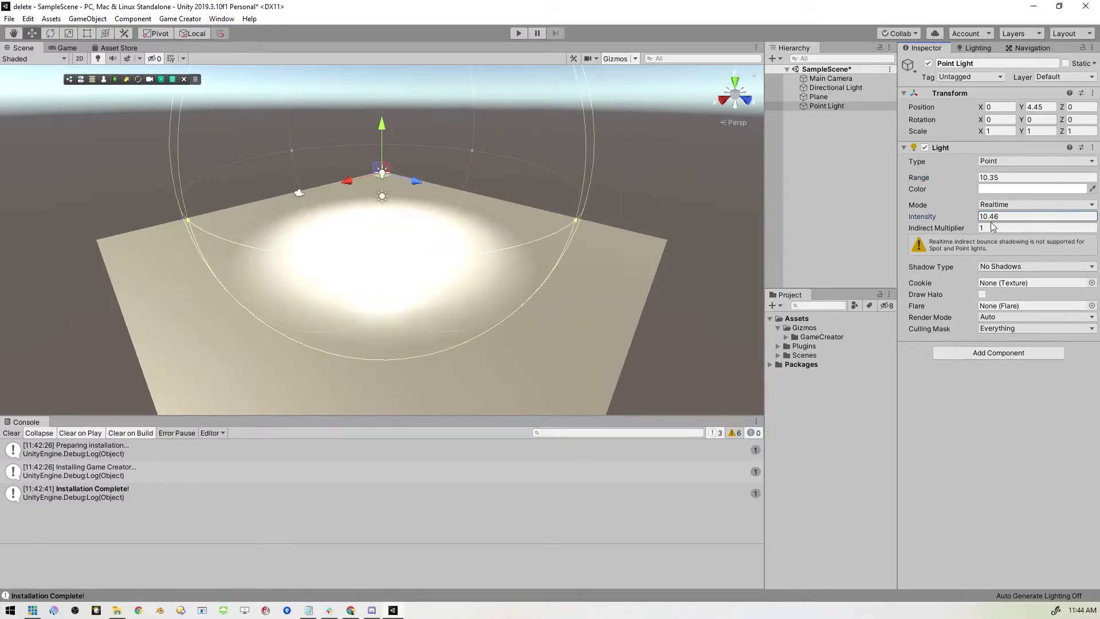
# Duplicate the point light and spread the copies over other areas of the plane
pyautogui.moveTo(346, 181); pyautogui.dragTo(72, 247)
pyautogui.hotkey('ctrl', 'd')
pyautogui.hotkey('ctrl', 'd')
pyautogui.moveTo(134, 233); pyautogui.dragTo(547, 217)
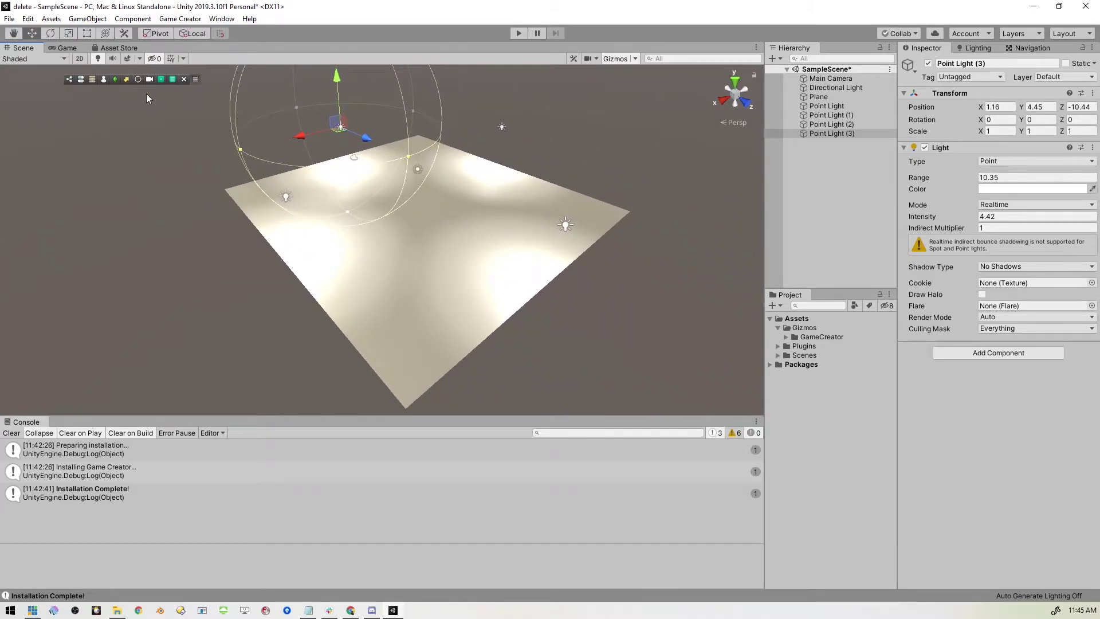
pyautogui.click(377, 136)
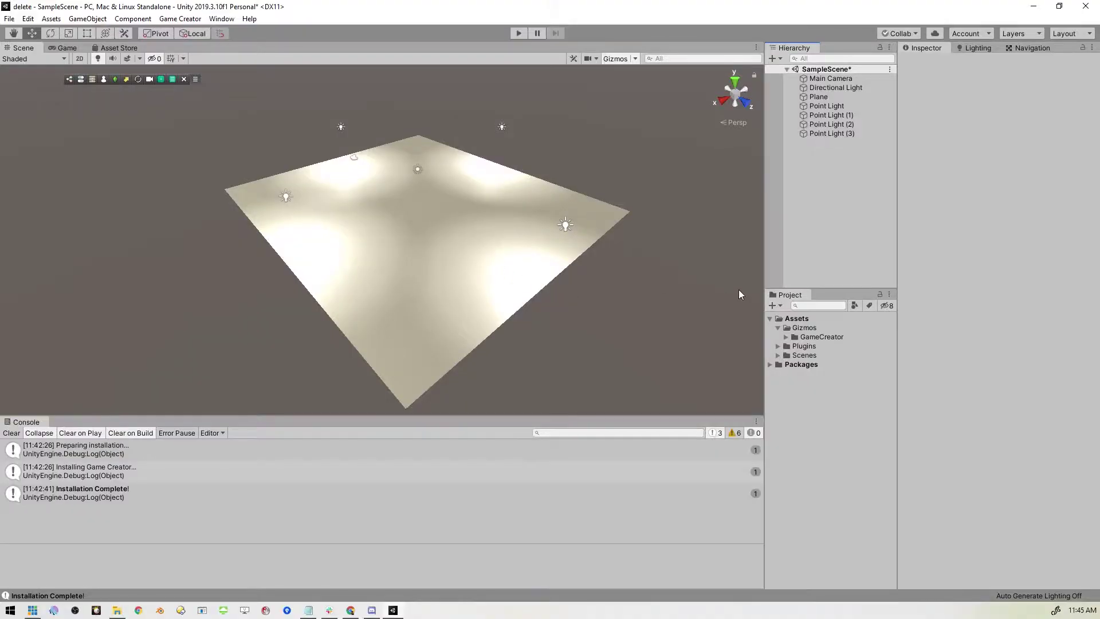
pyautogui.moveTo(657, 292); pyautogui.dragTo(207, 168, button='right')
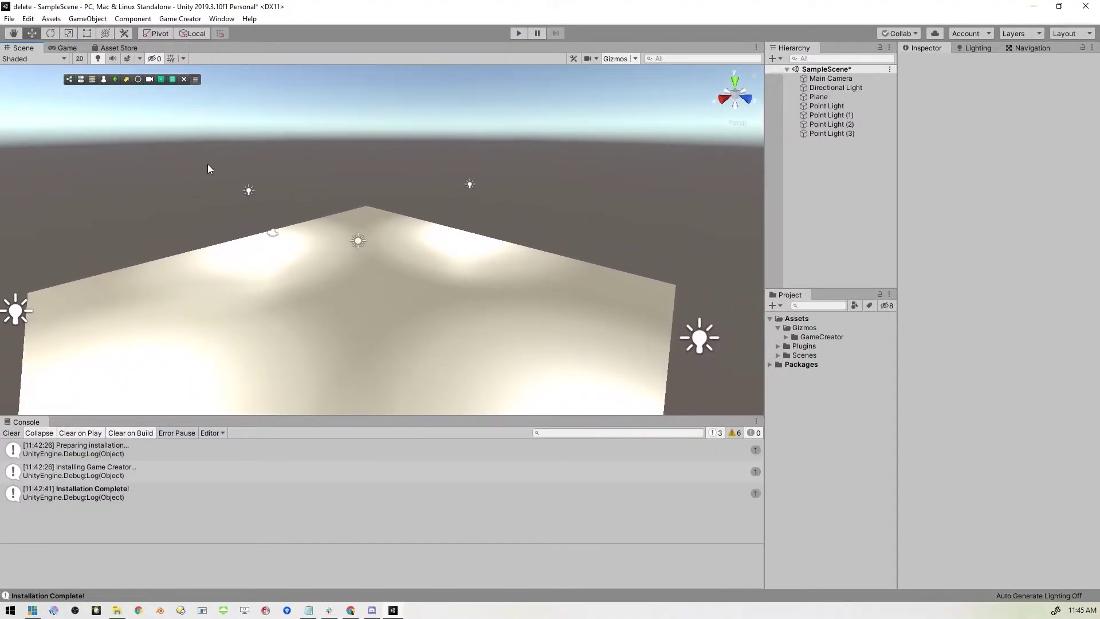
# Place a Game Creator Player character on the plane and enter play mode
pyautogui.click(114, 82)
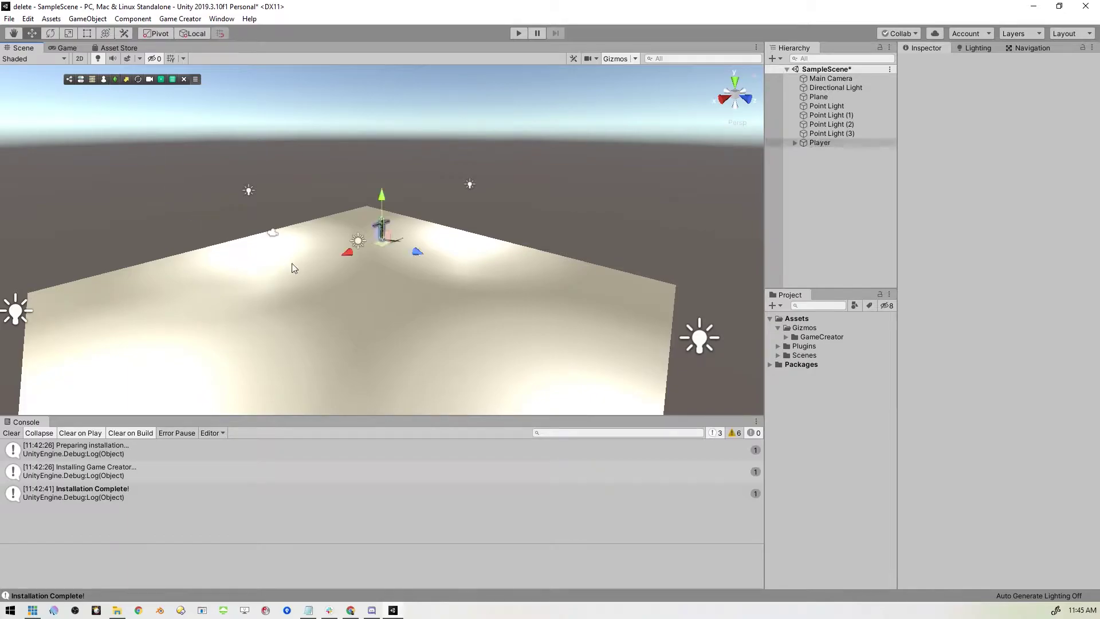
pyautogui.moveTo(357, 278); pyautogui.dragTo(295, 295, button='right')
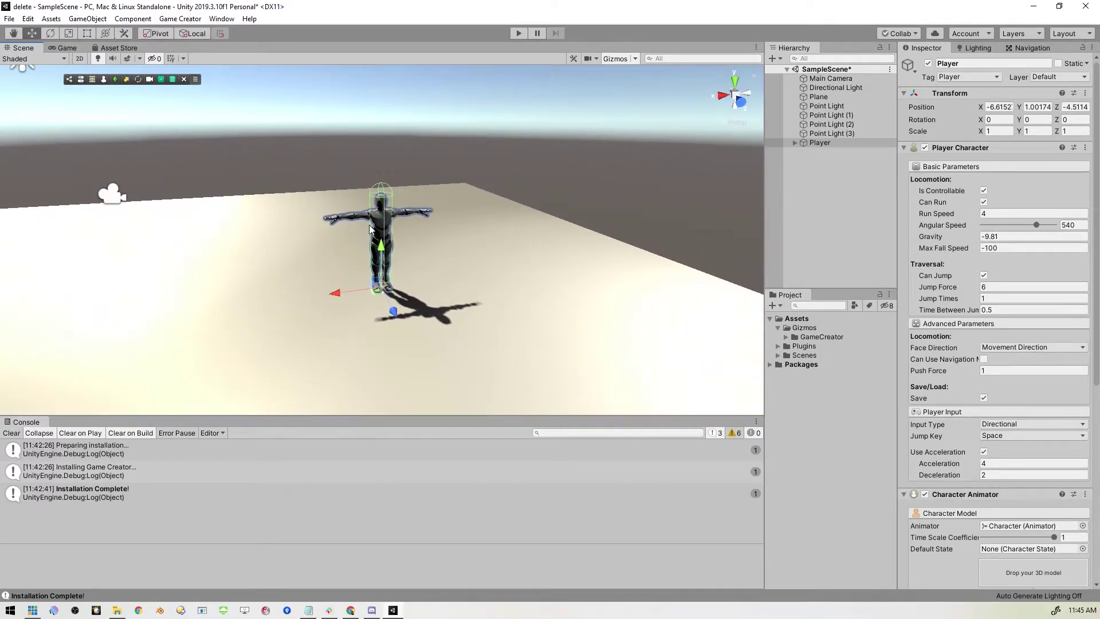
pyautogui.click(526, 33)
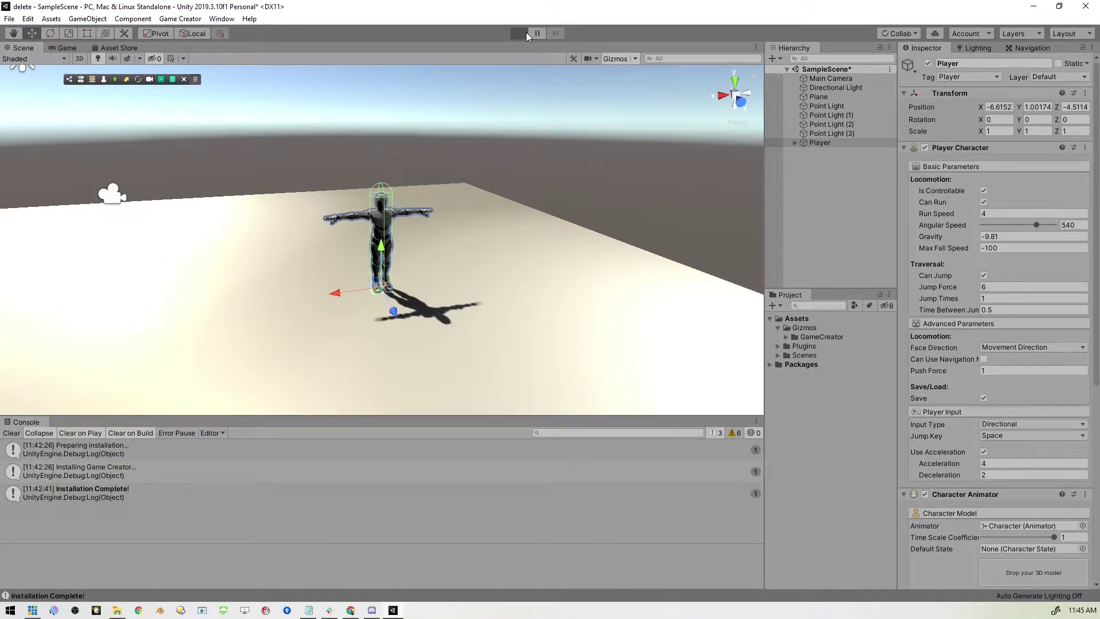
# Run the player around the plane with W, A, S, D and jump with Space
pyautogui.press('d')
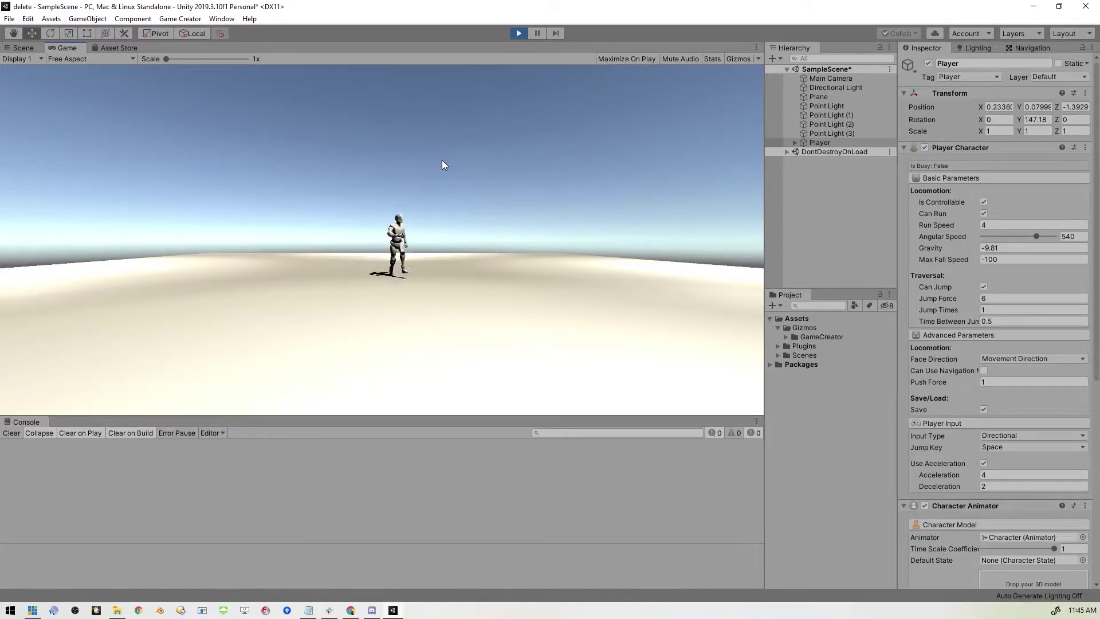
pyautogui.press('w')
pyautogui.press('space')
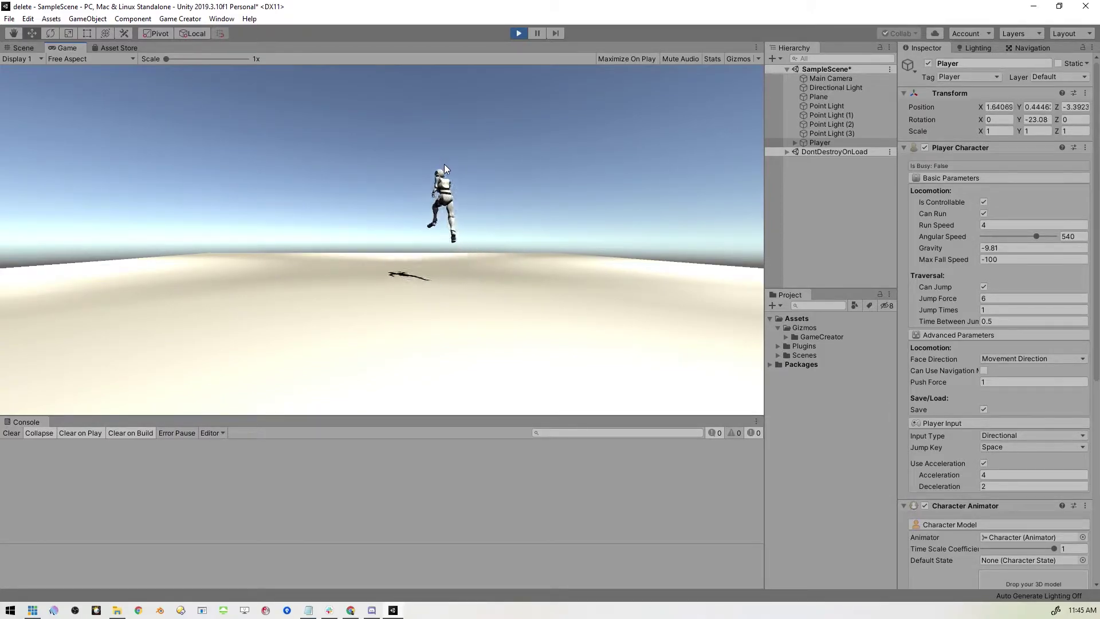
pyautogui.press('a')
pyautogui.press('s')
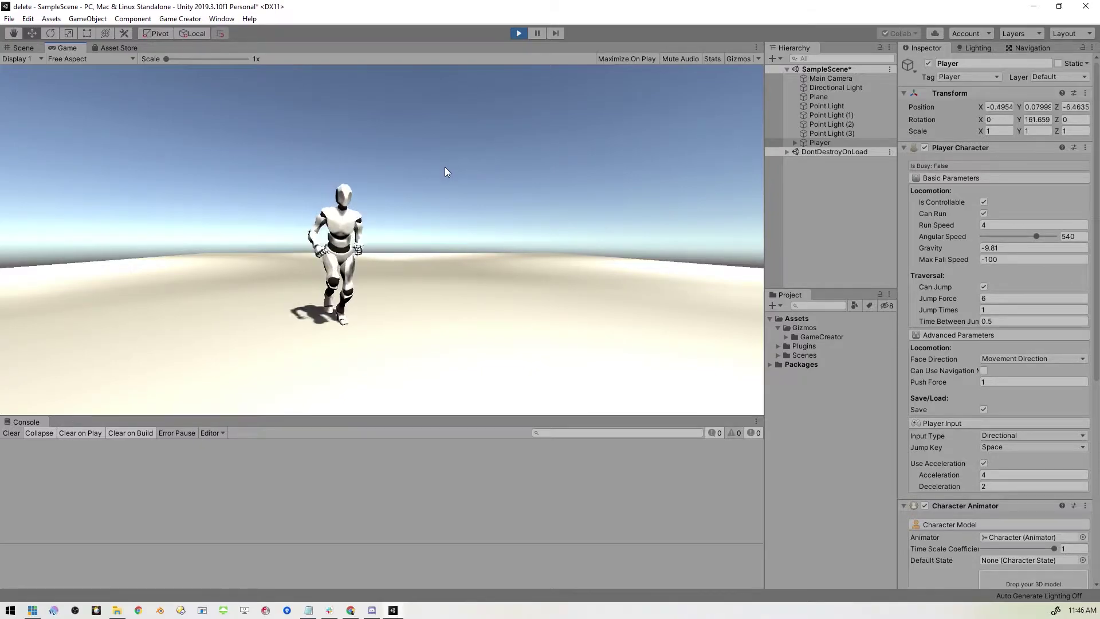
pyautogui.press('w')
pyautogui.press('s')
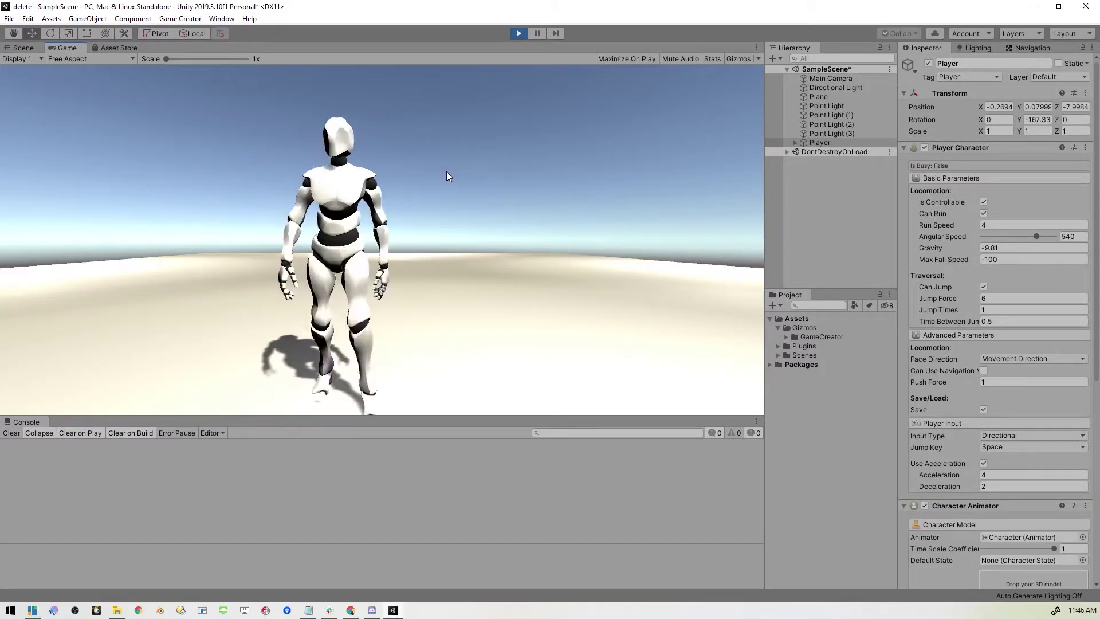
# Stop play mode and search My Assets in the Asset Store for 'soldier'
pyautogui.click(519, 33)
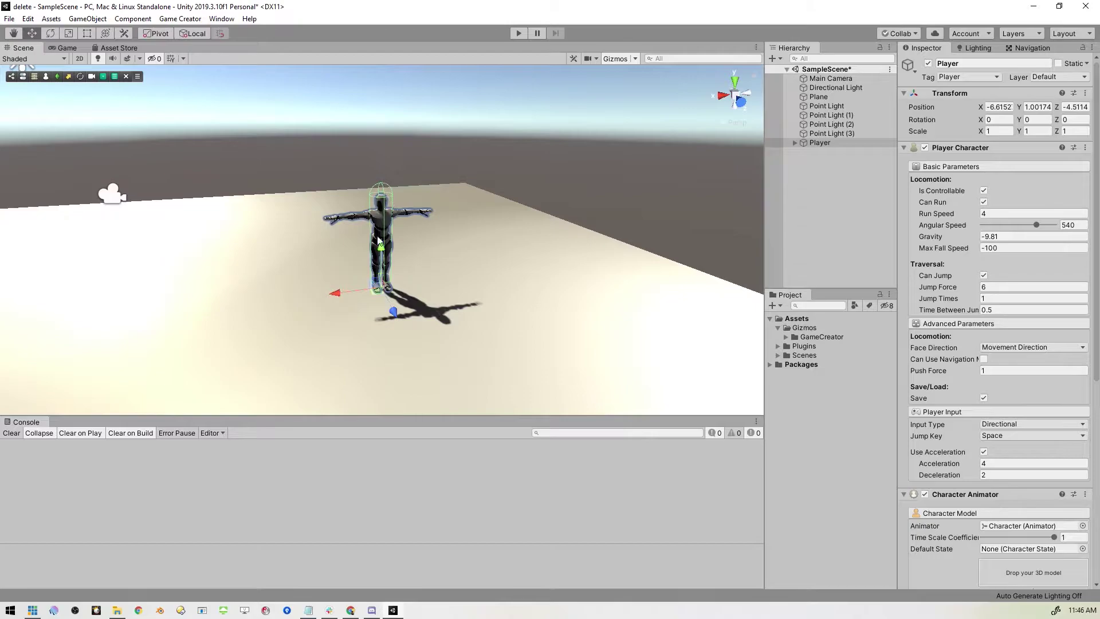
pyautogui.click(122, 49)
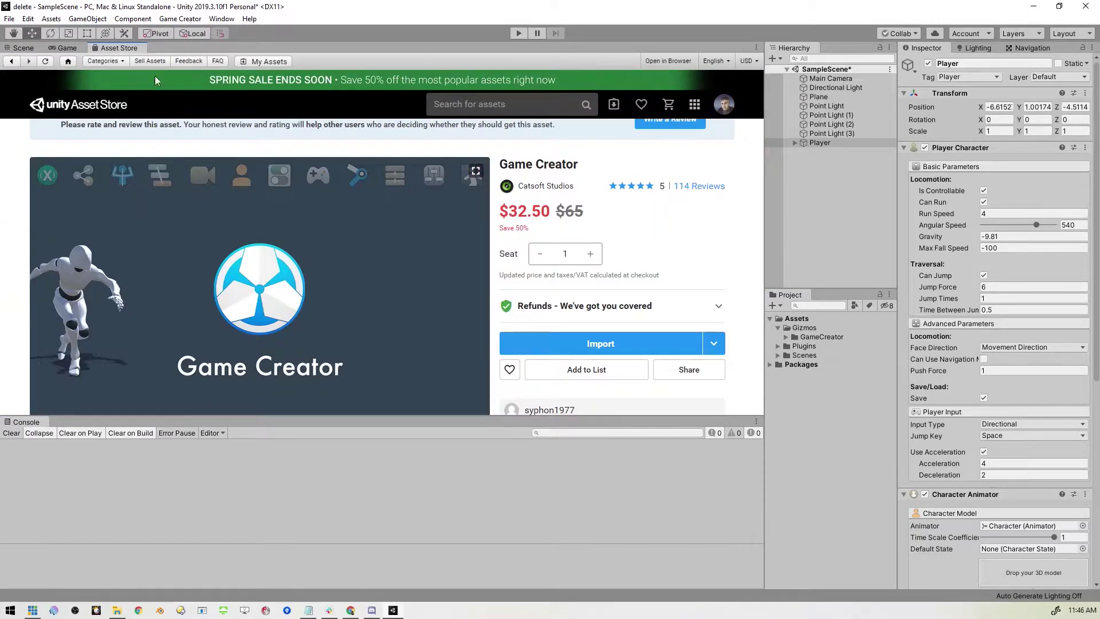
pyautogui.click(615, 105)
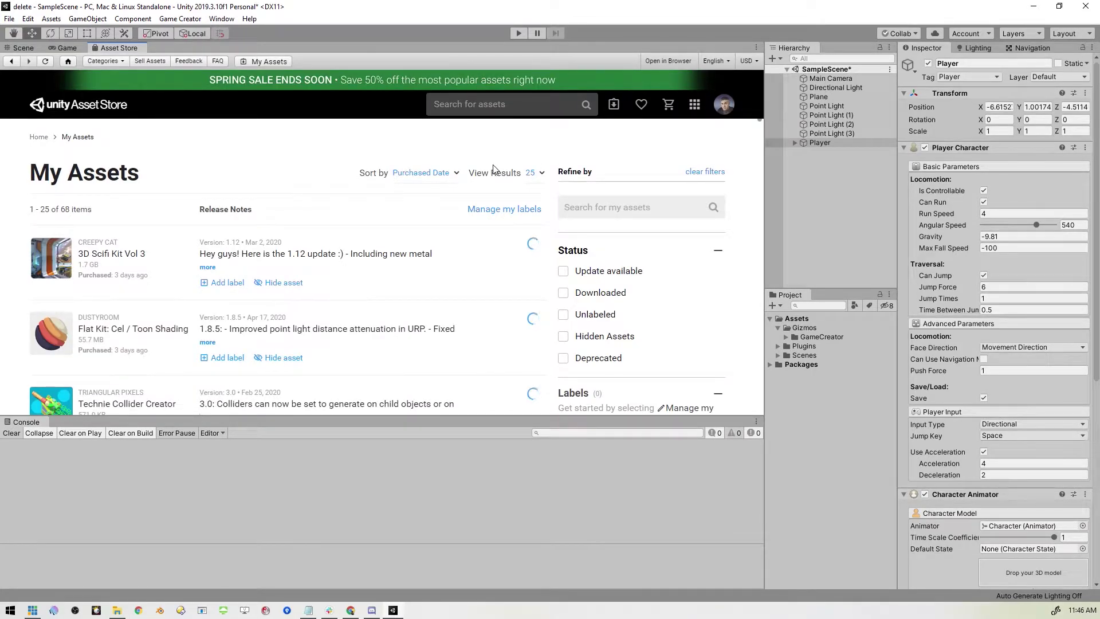
pyautogui.click(614, 209)
pyautogui.write('s')
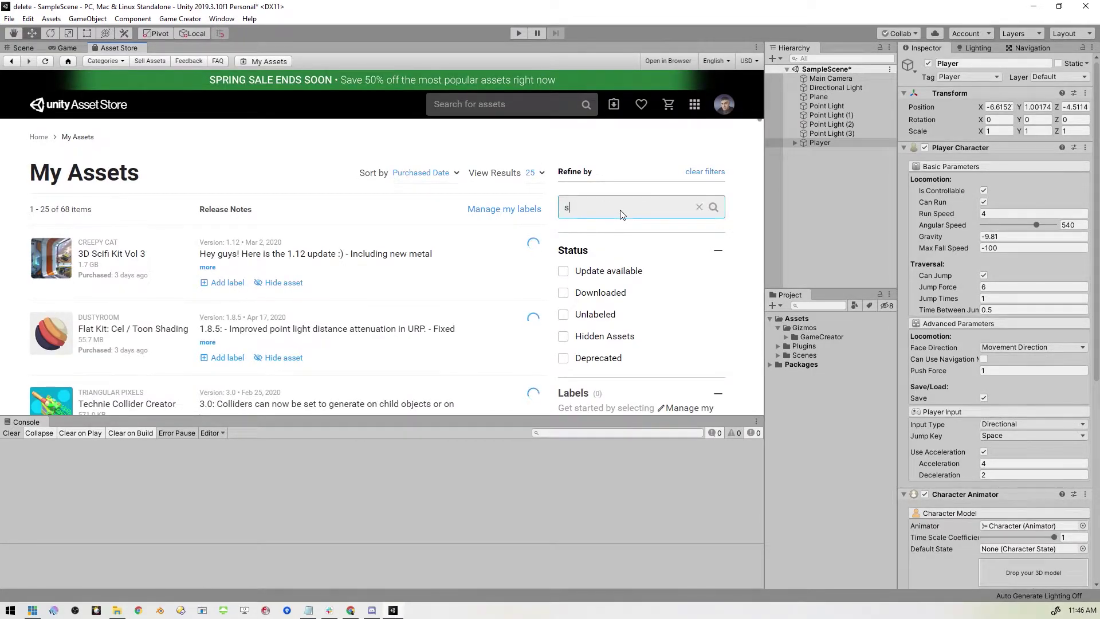
pyautogui.write('oldier')
pyautogui.press('Return')
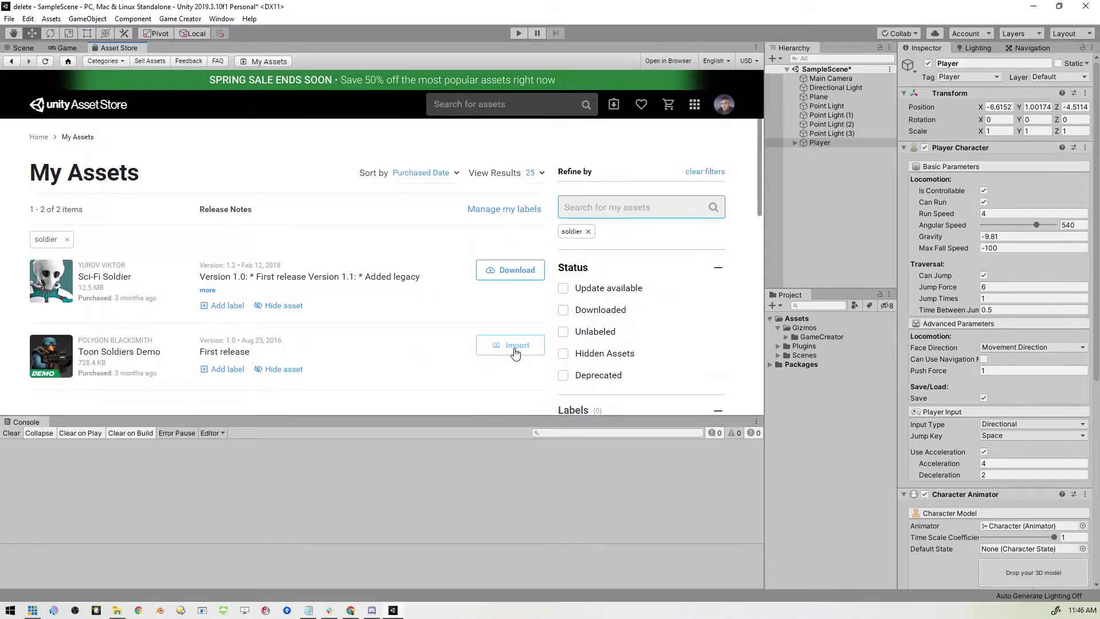
# Import all files of Toon Soldiers Demo and locate the ToonSoldier_demo model asset
pyautogui.click(515, 349)
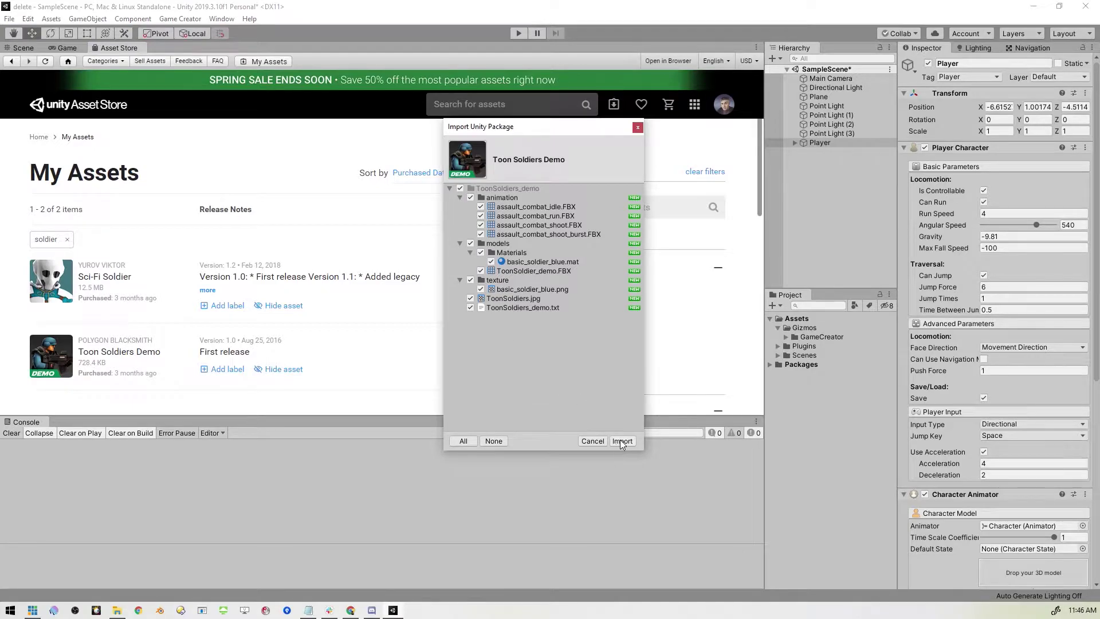
pyautogui.click(622, 441)
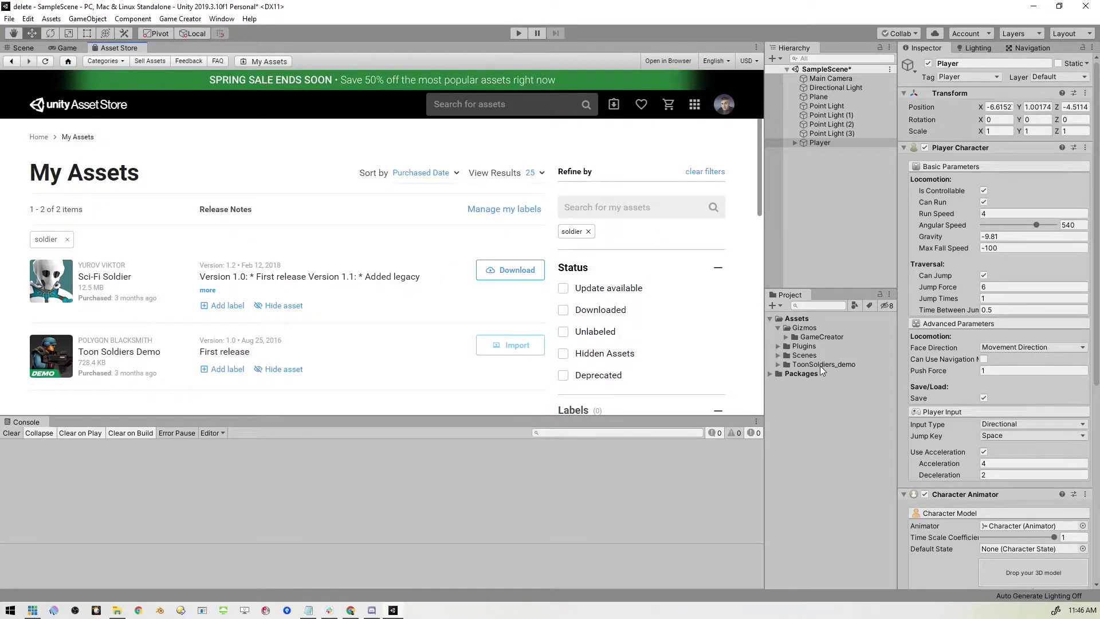
pyautogui.click(778, 363)
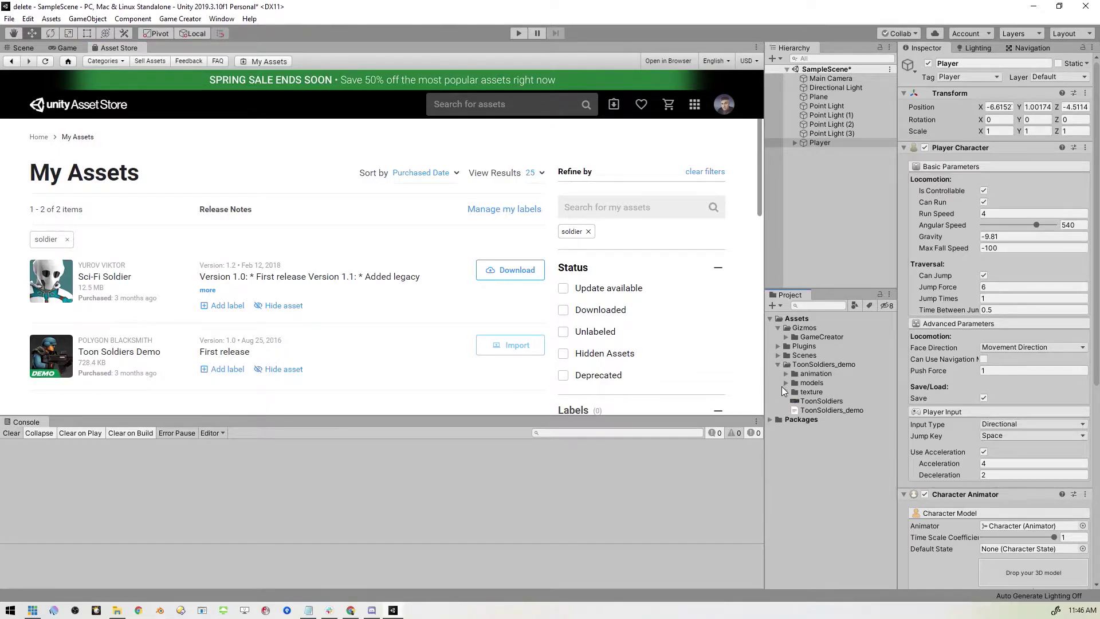
pyautogui.click(785, 383)
pyautogui.click(837, 401)
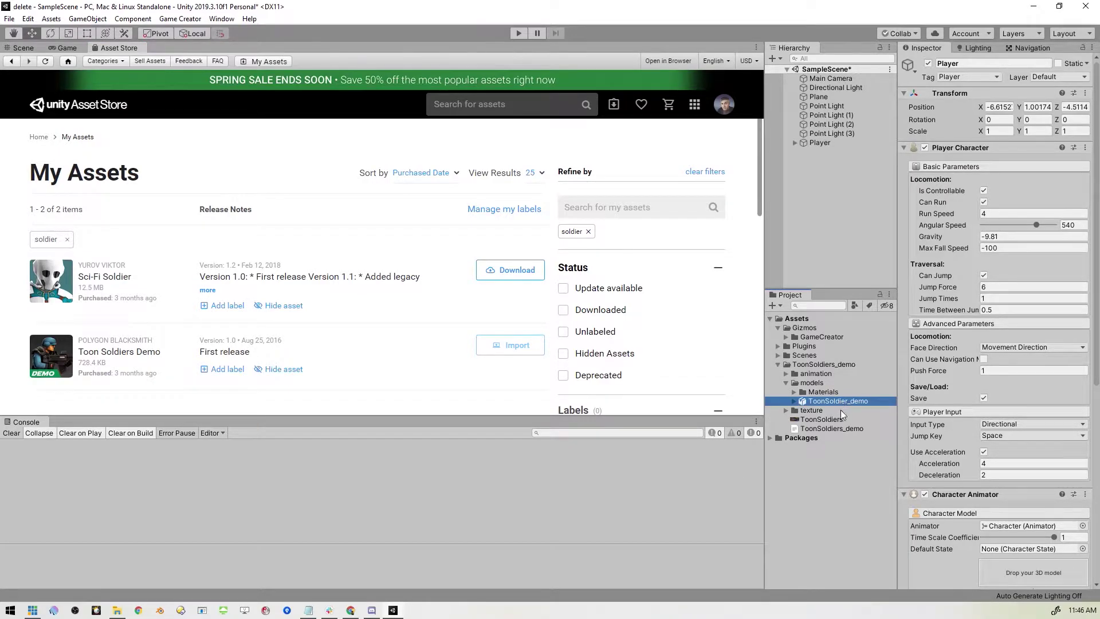
pyautogui.click(30, 48)
# Drop the ToonSoldier_demo model onto the Player's Character Animator 3D model slot
pyautogui.click(820, 143)
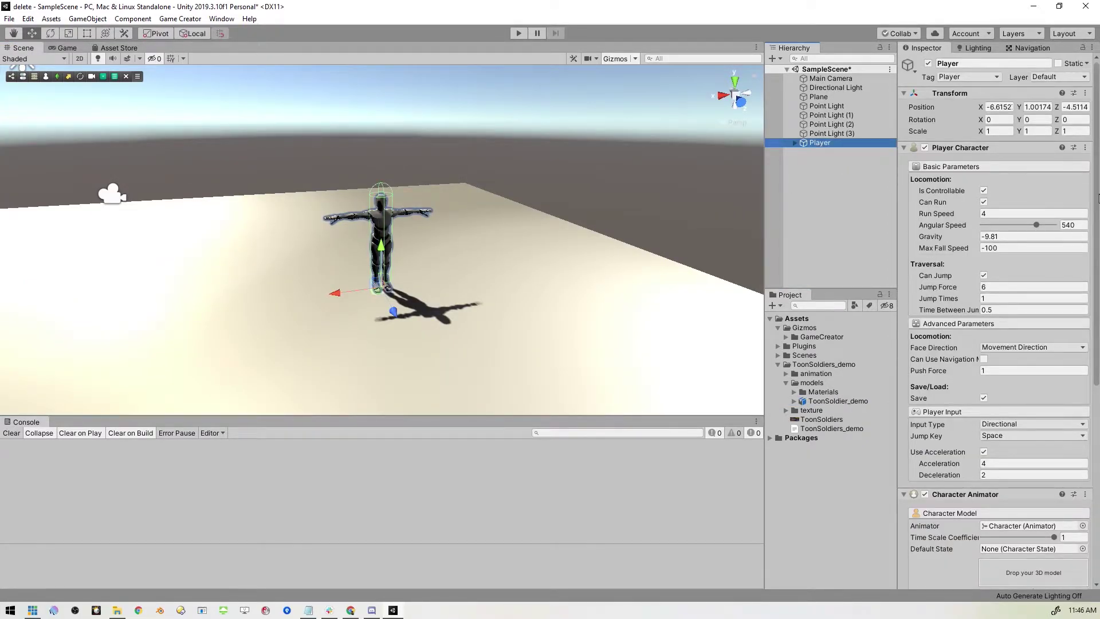
pyautogui.scroll(-4, 986, 269)
pyautogui.scroll(-3, 986, 270)
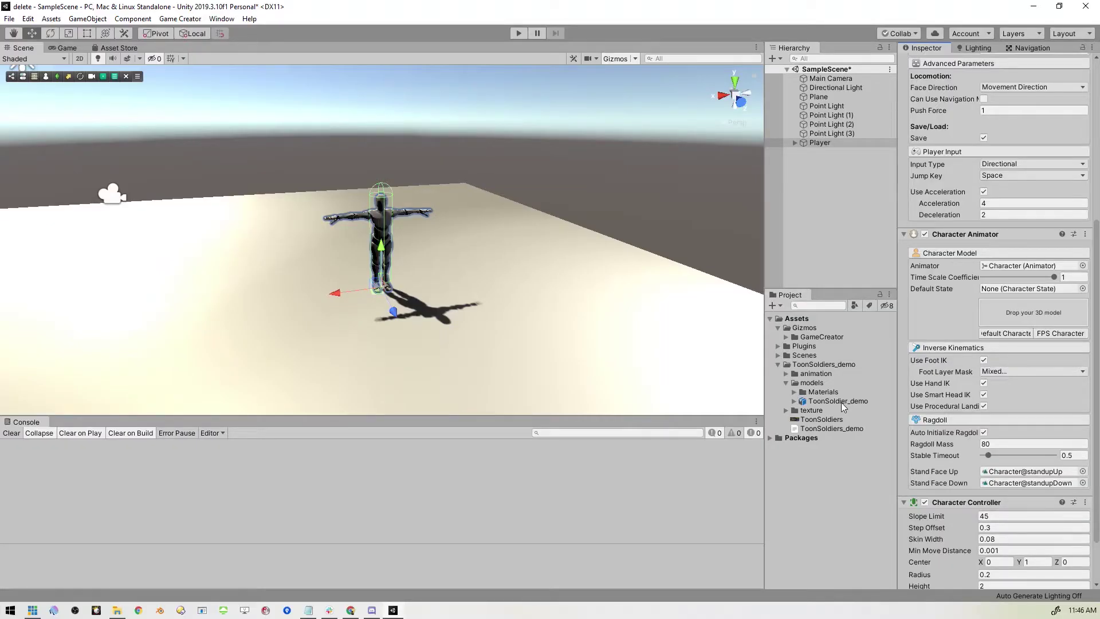
pyautogui.moveTo(841, 402); pyautogui.dragTo(1032, 320)
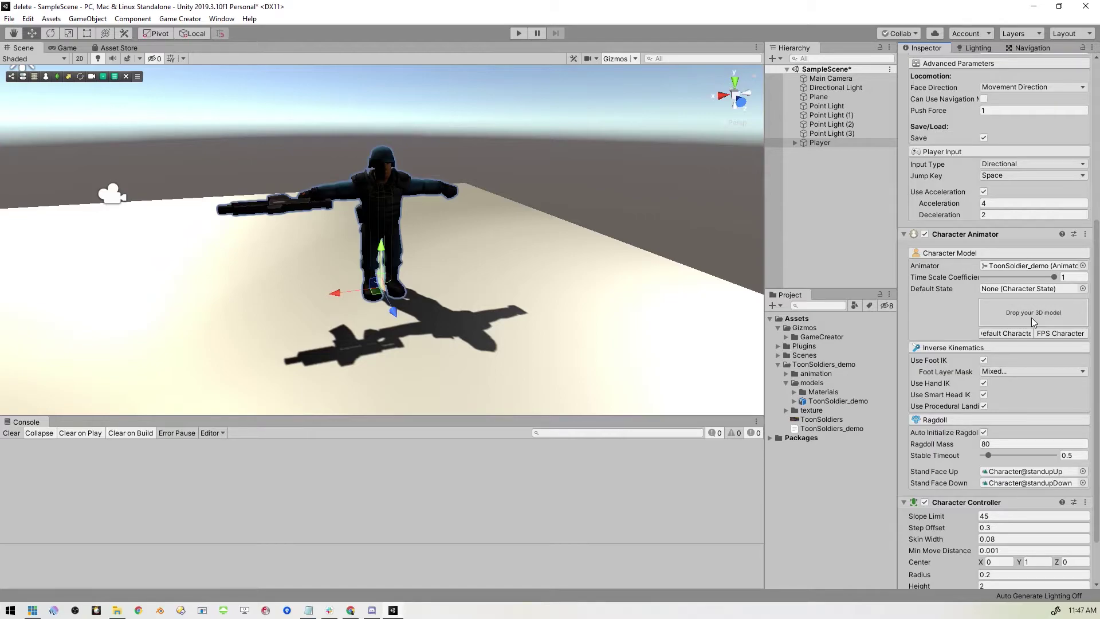
pyautogui.click(515, 33)
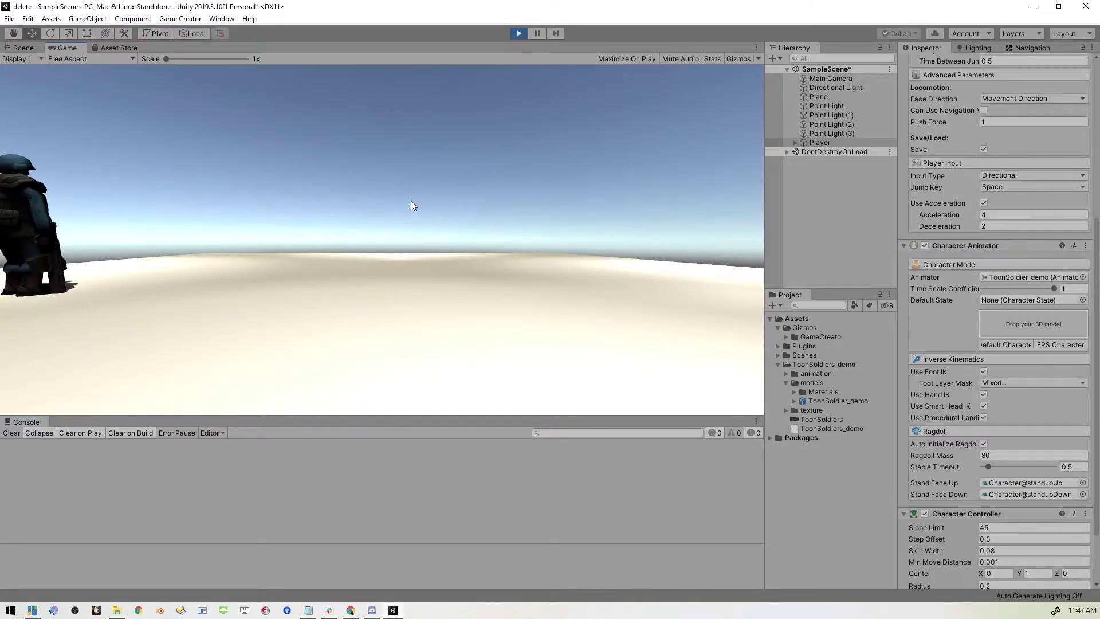
pyautogui.press('d')
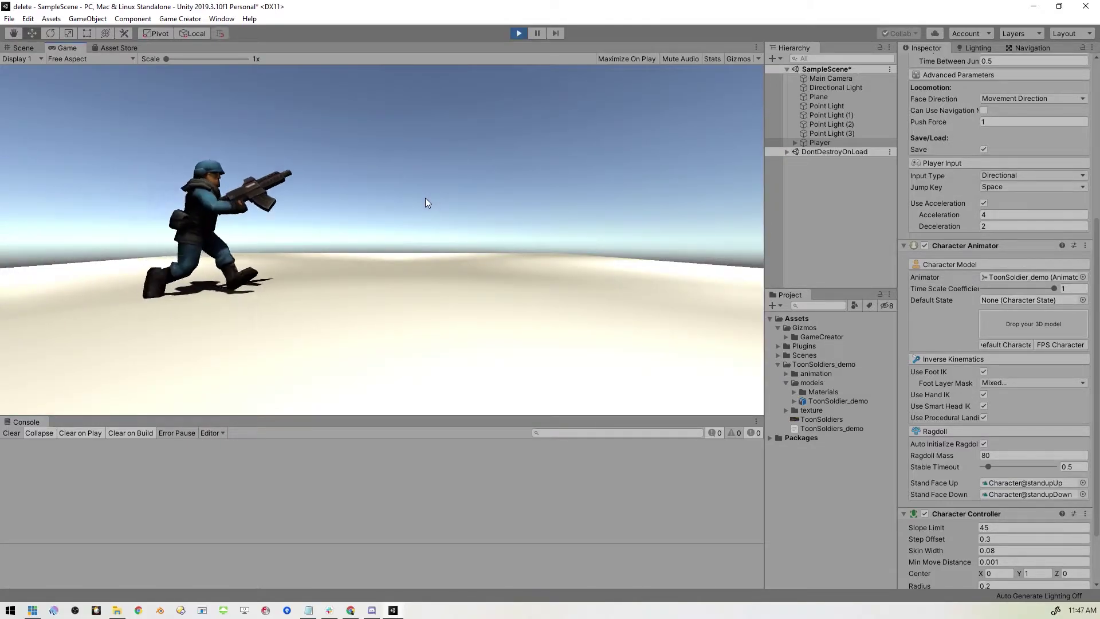
pyautogui.press('space')
pyautogui.press('s')
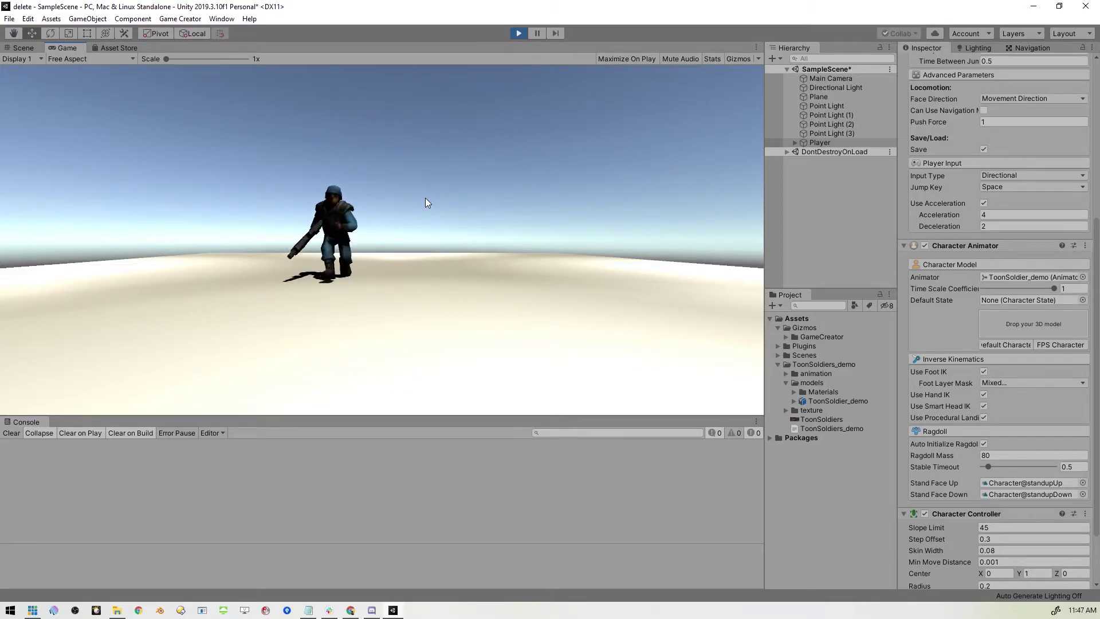
pyautogui.press('d')
pyautogui.press('a')
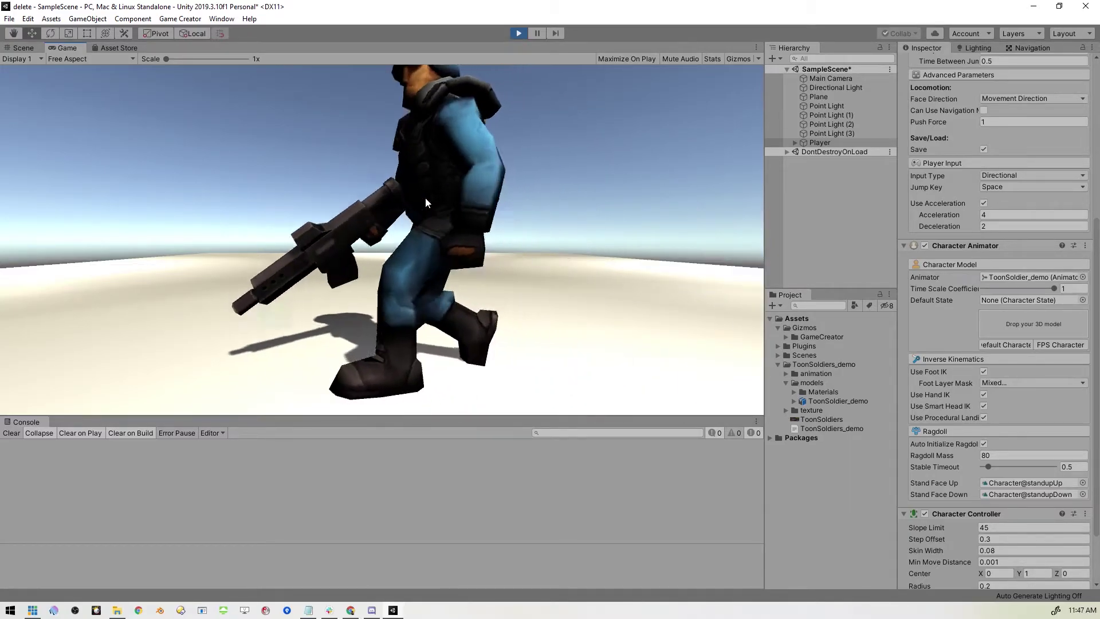
pyautogui.press('s')
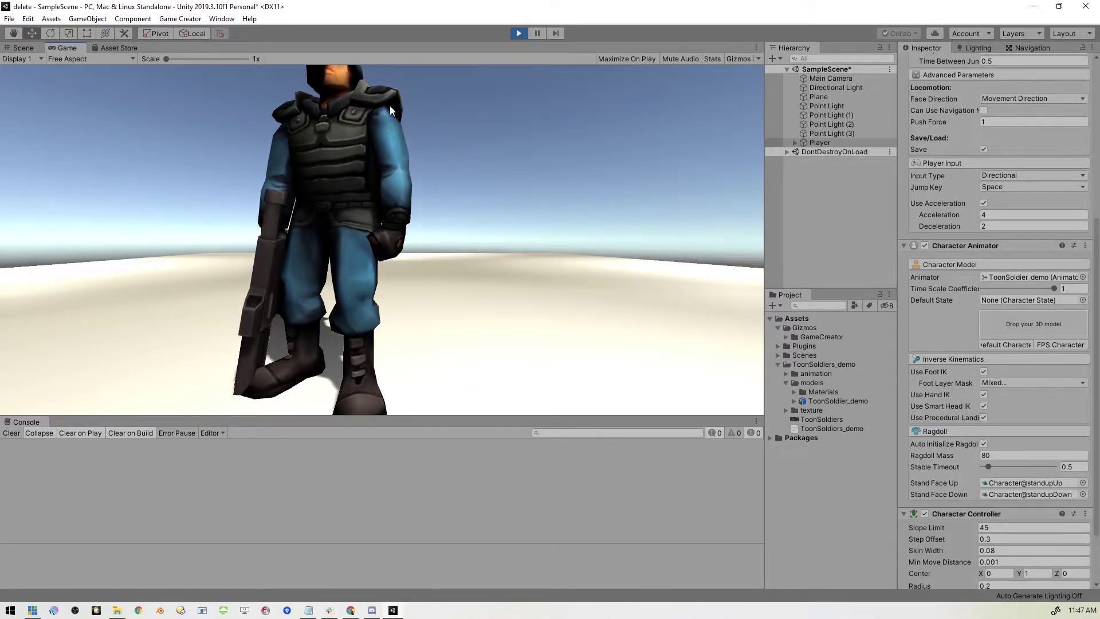
pyautogui.click(518, 32)
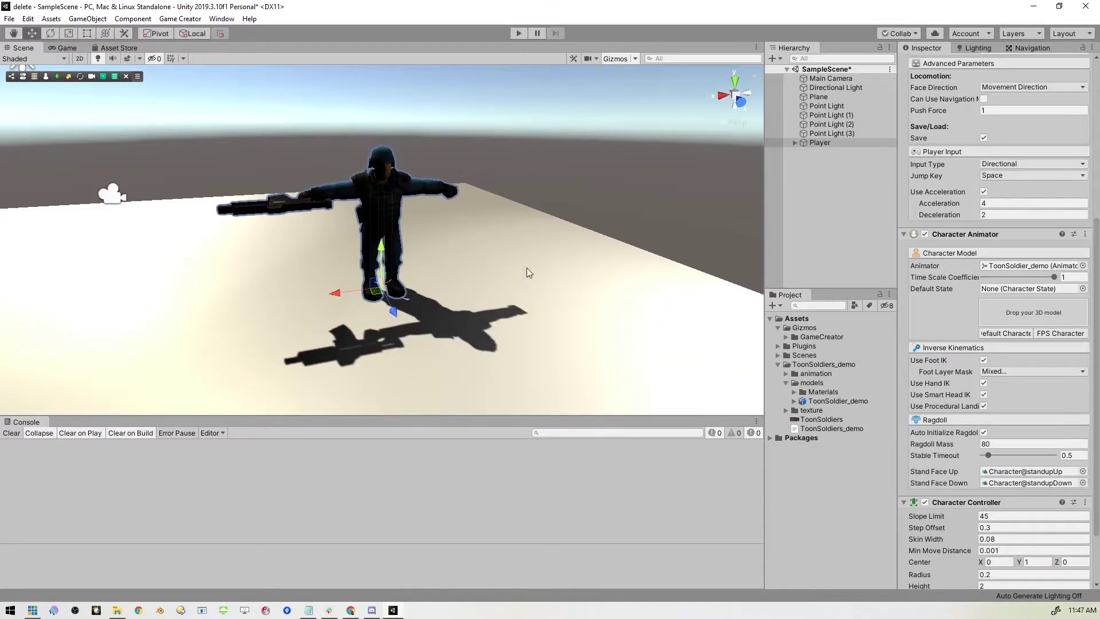
# Drag the soldier Player to the plane's right edge, then deselect it
pyautogui.keyDown('alt'); pyautogui.moveTo(528, 272); pyautogui.dragTo(705, 318); pyautogui.keyUp('alt')
pyautogui.moveTo(342, 252); pyautogui.dragTo(592, 280)
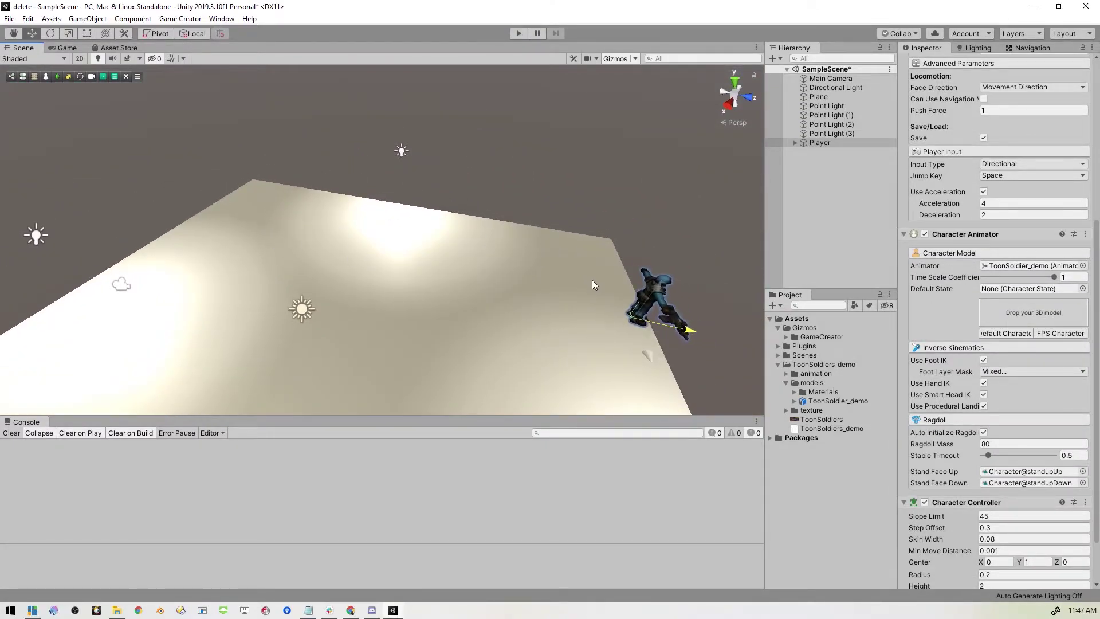
pyautogui.keyDown('alt'); pyautogui.moveTo(461, 264); pyautogui.dragTo(607, 232); pyautogui.keyUp('alt')
pyautogui.click(782, 209)
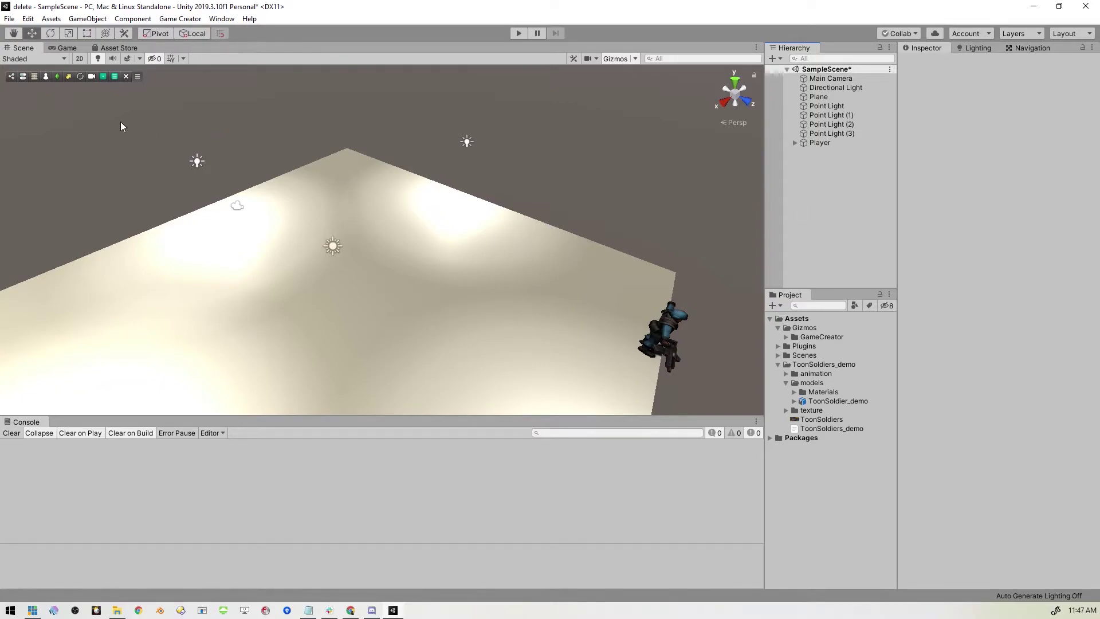
# Create a new Game Creator character and give it the ToonSoldier_demo model
pyautogui.click(46, 81)
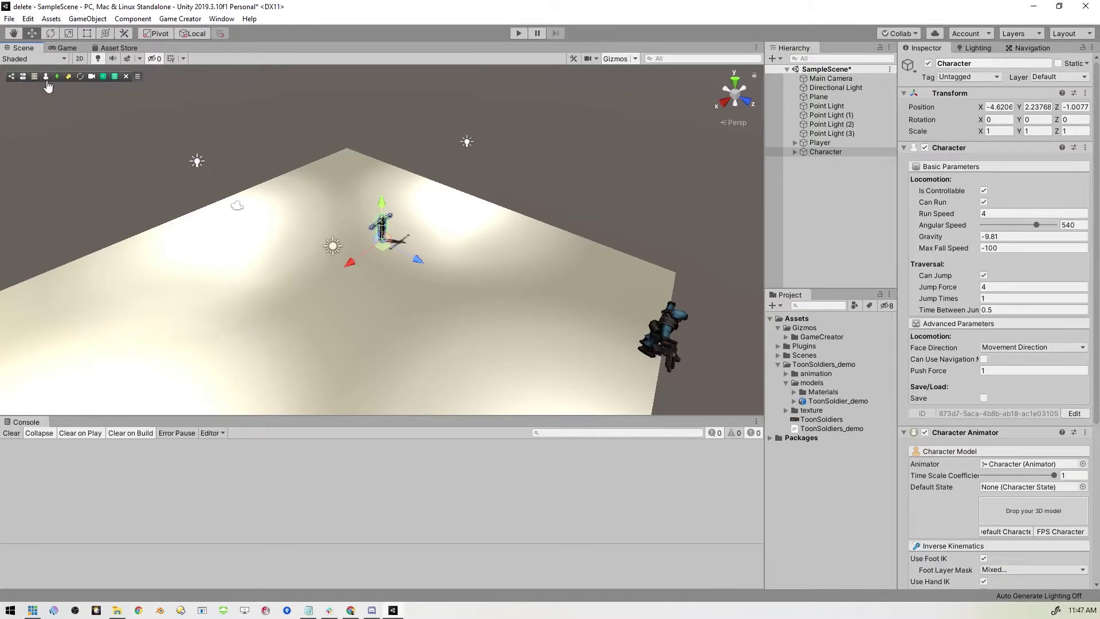
pyautogui.keyDown('alt'); pyautogui.moveTo(418, 289); pyautogui.dragTo(368, 255); pyautogui.keyUp('alt')
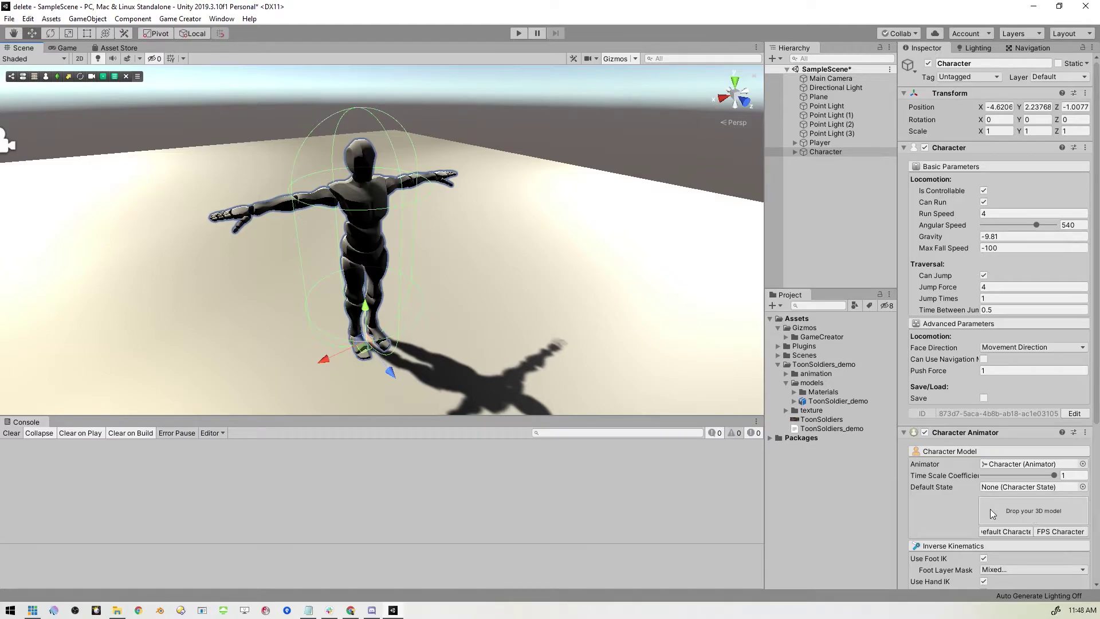
pyautogui.scroll(-5, 1097, 334)
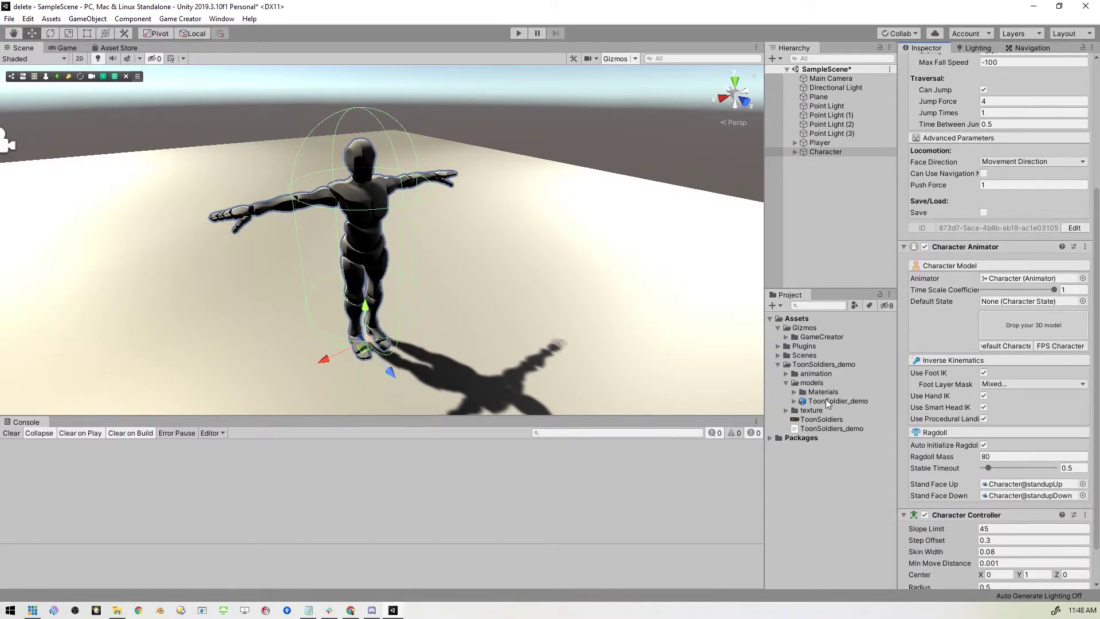
pyautogui.moveTo(827, 403); pyautogui.dragTo(1029, 327)
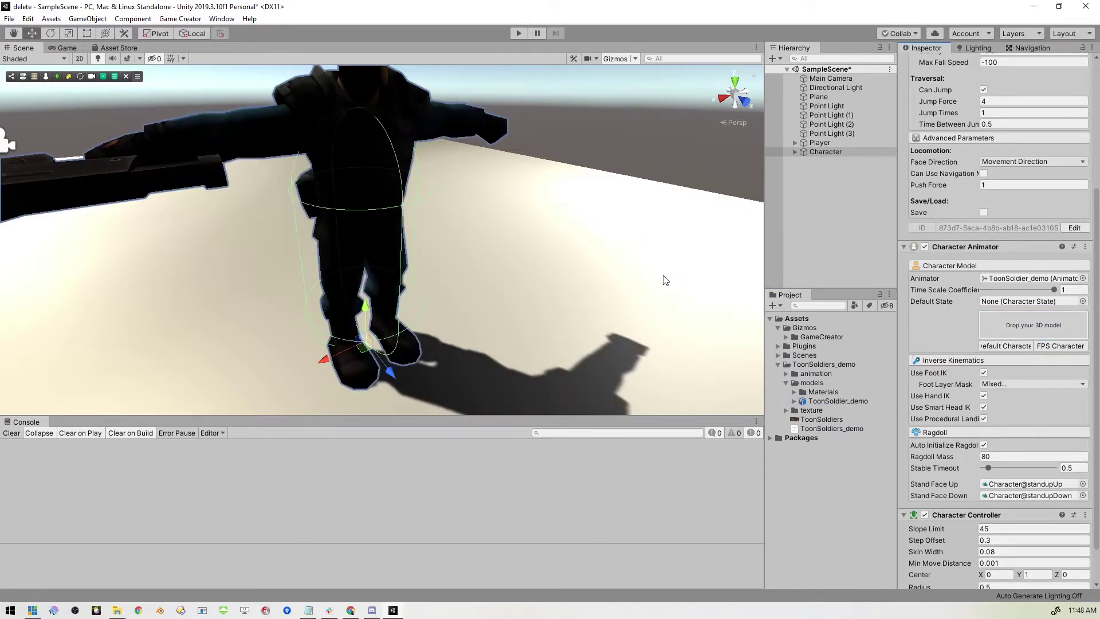
pyautogui.press('f')
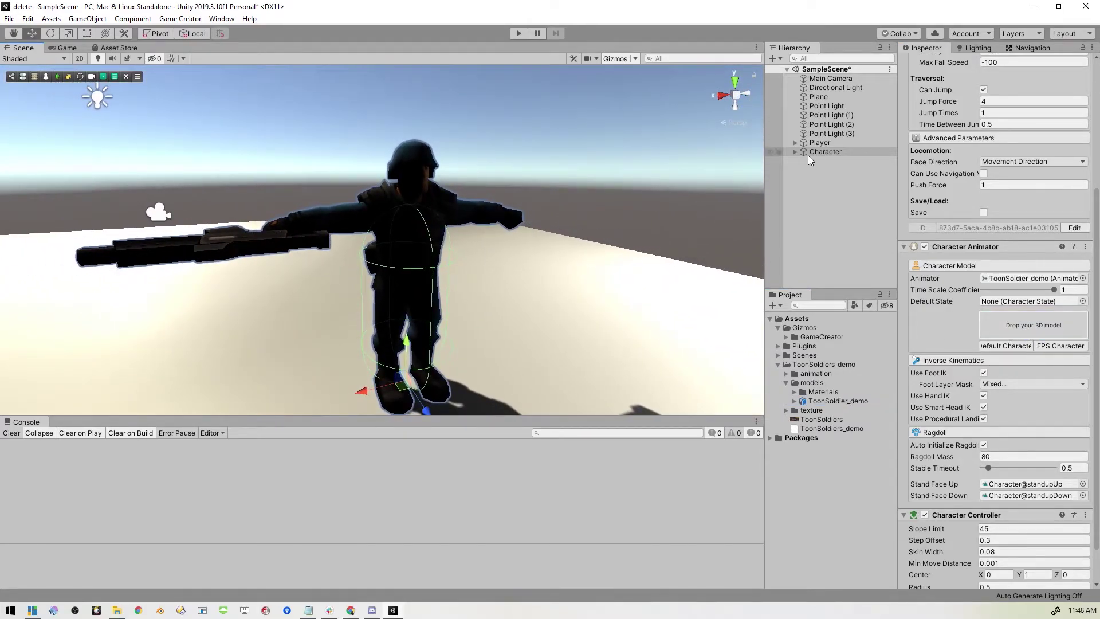
# Rename the new Character object to 'Buddy'
pyautogui.click(826, 153)
pyautogui.click(836, 153)
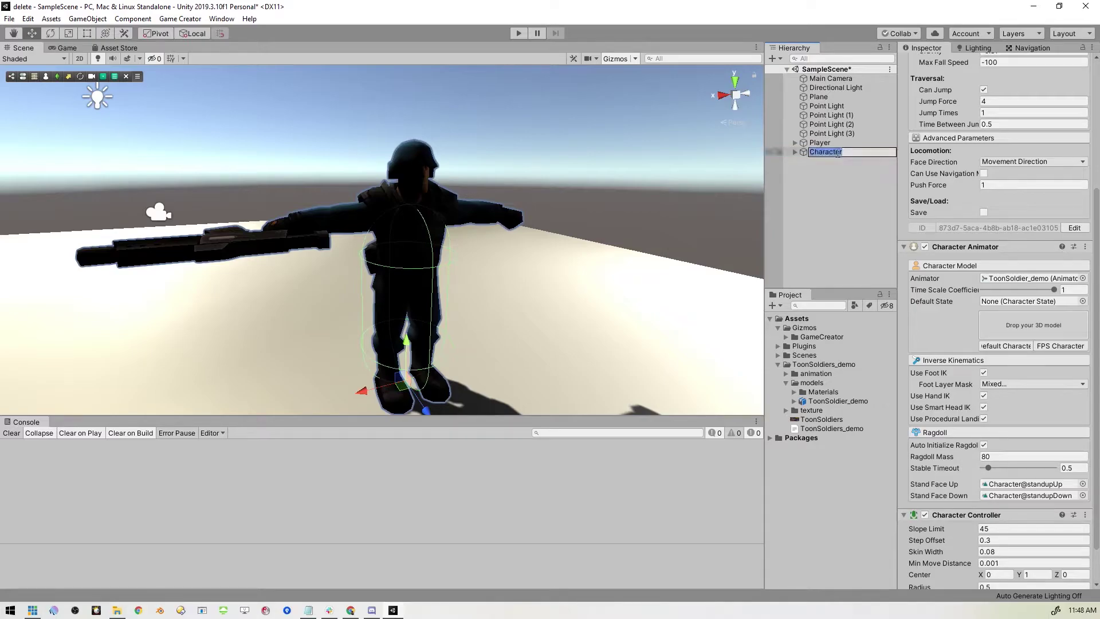
pyautogui.write('Buddy')
pyautogui.press('Return')
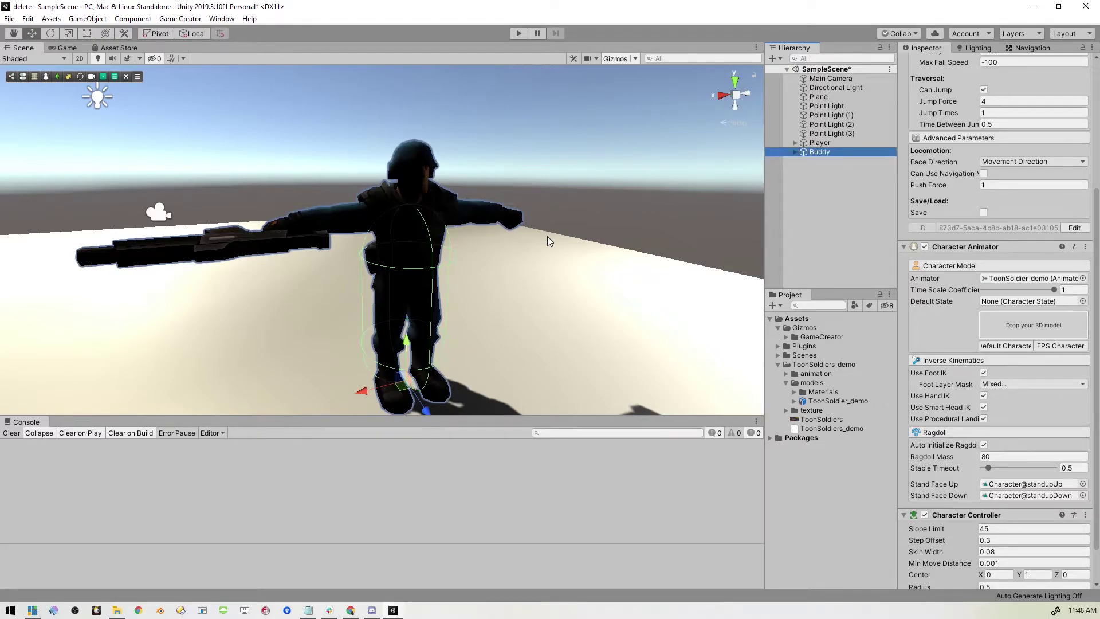
pyautogui.keyDown('alt'); pyautogui.moveTo(548, 236); pyautogui.dragTo(108, 122); pyautogui.keyUp('alt')
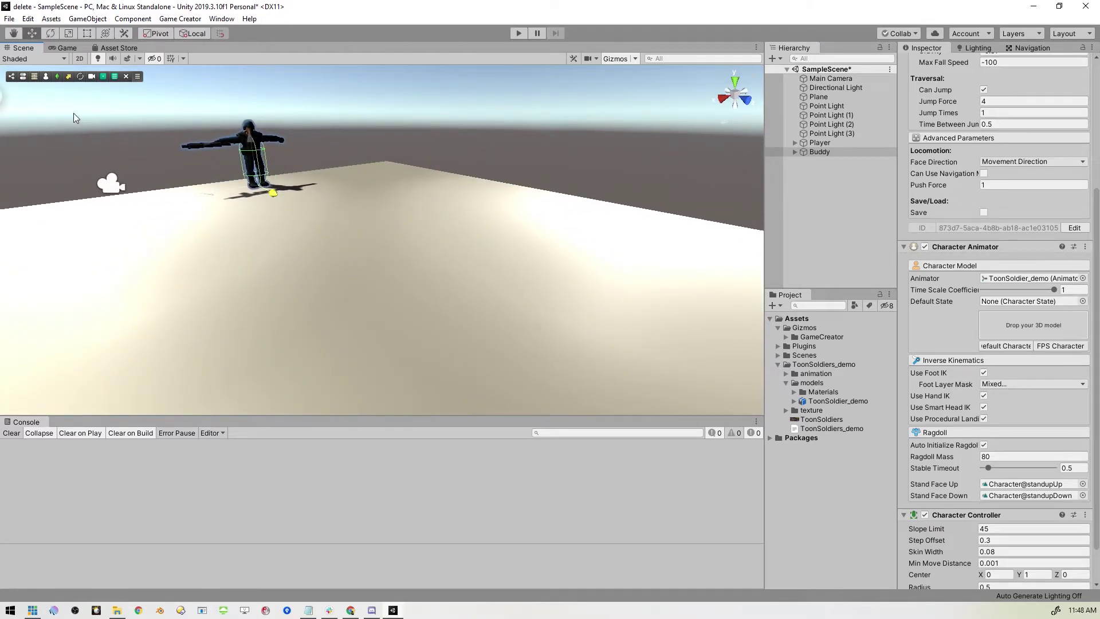
pyautogui.keyDown('alt'); pyautogui.moveTo(508, 261); pyautogui.dragTo(601, 217); pyautogui.keyUp('alt')
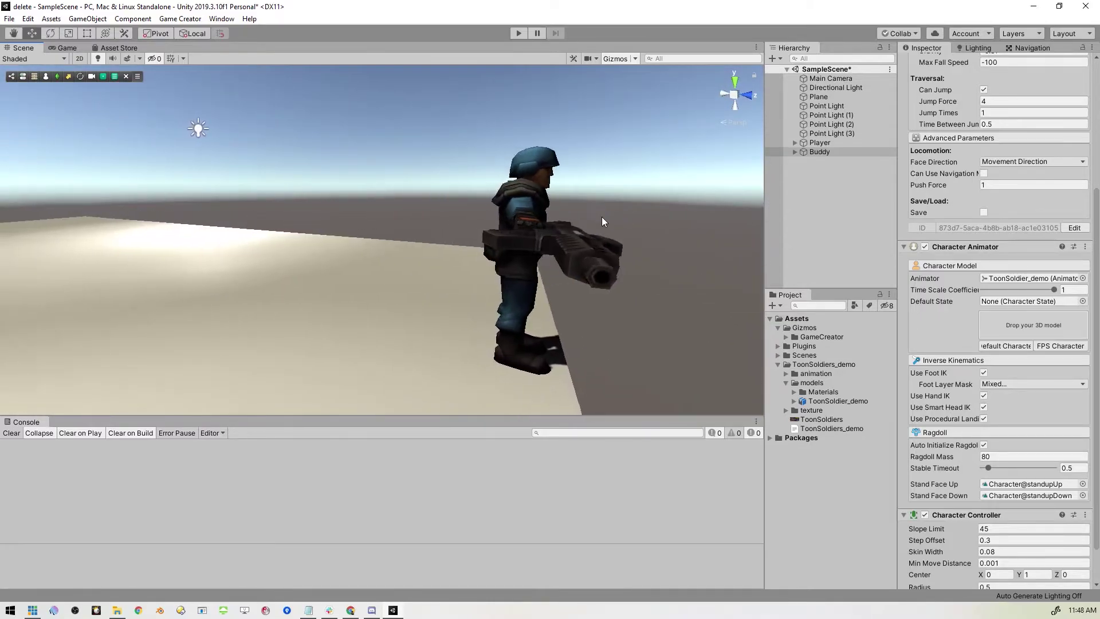
pyautogui.click(520, 33)
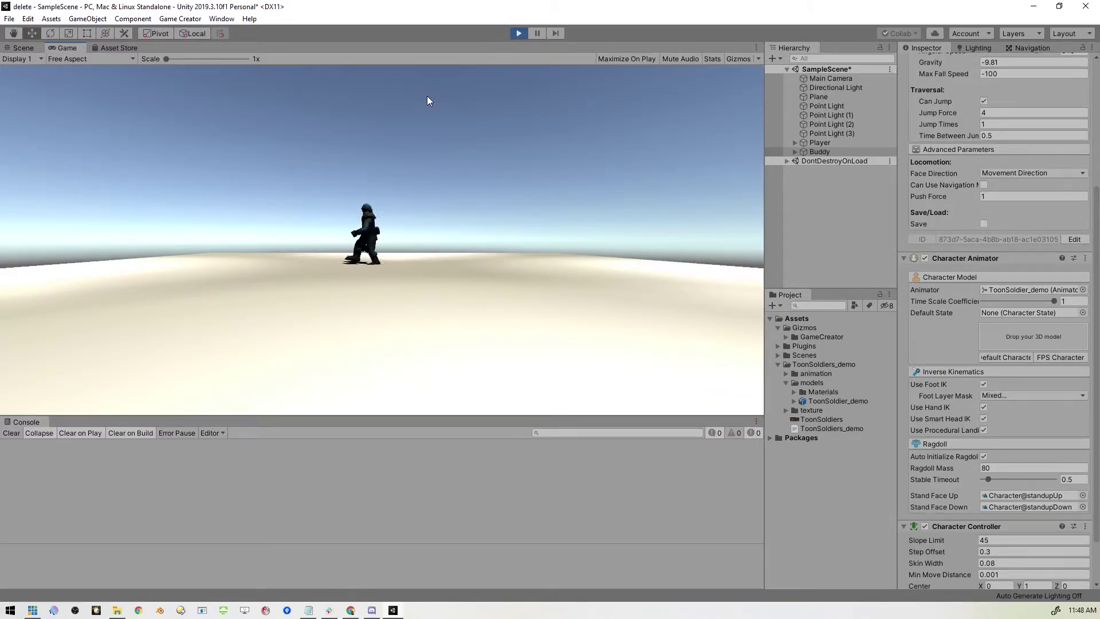
pyautogui.click(518, 34)
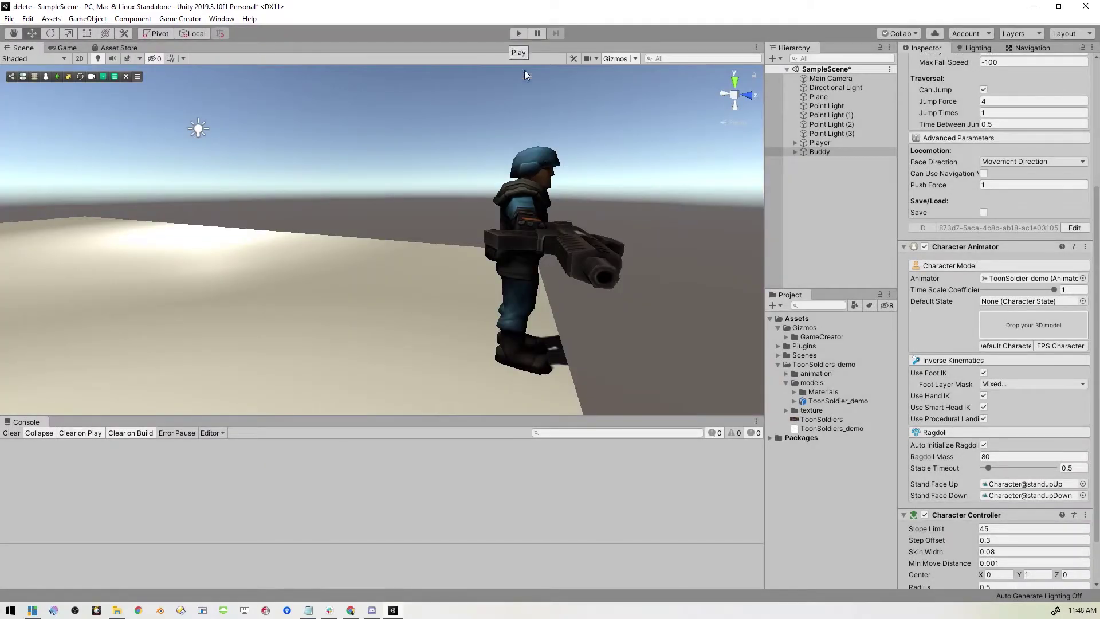
pyautogui.click(818, 189)
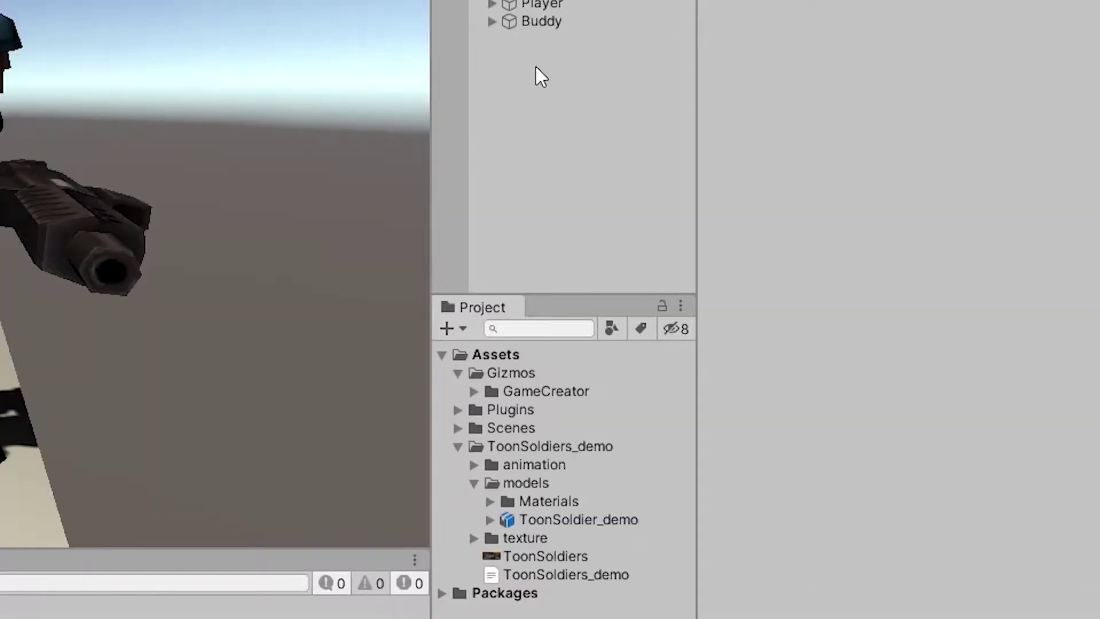
# Create a Camera Motor from the Hierarchy's Game Creator > Other menu
pyautogui.rightClick(817, 176)
pyautogui.moveTo(632, 280)
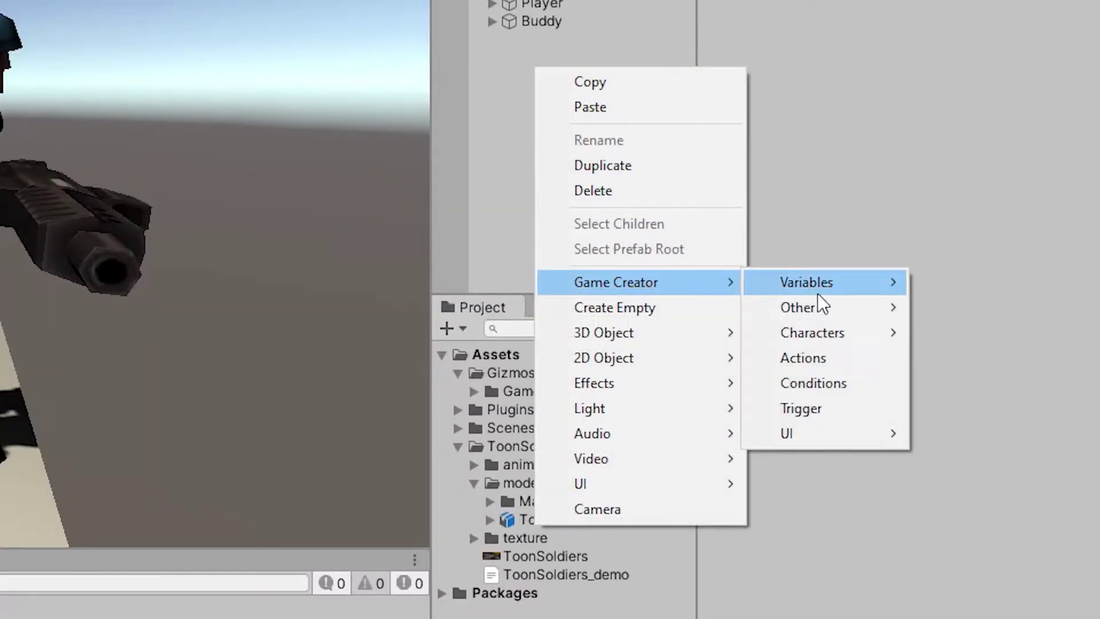
pyautogui.moveTo(829, 310)
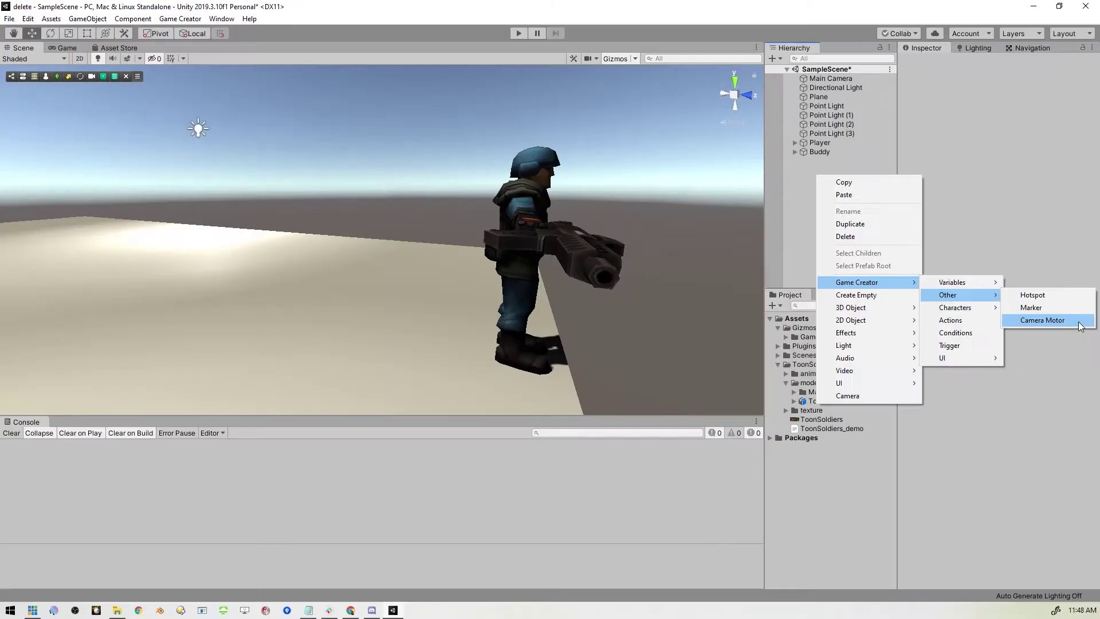
pyautogui.click(1062, 361)
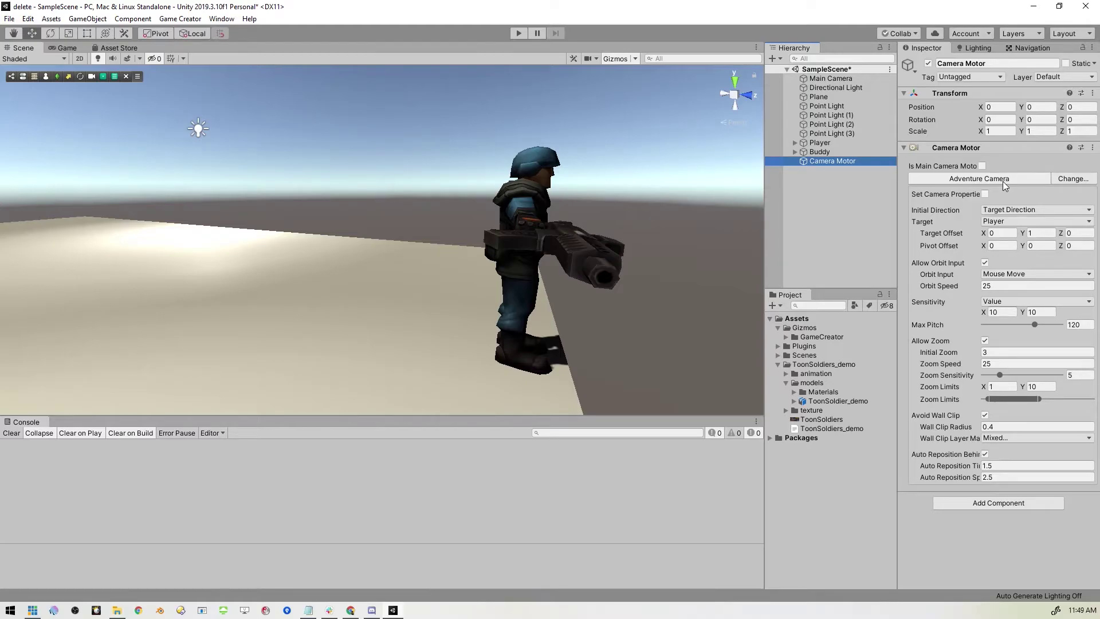
pyautogui.click(514, 34)
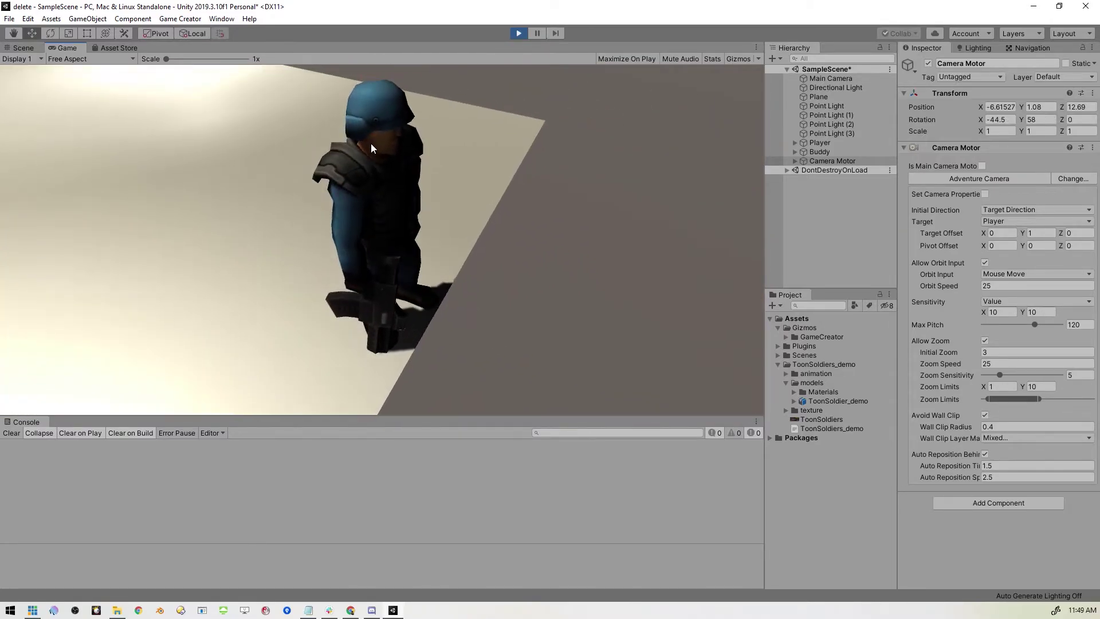
pyautogui.scroll(3, 334, 152)
pyautogui.scroll(-3, 334, 152)
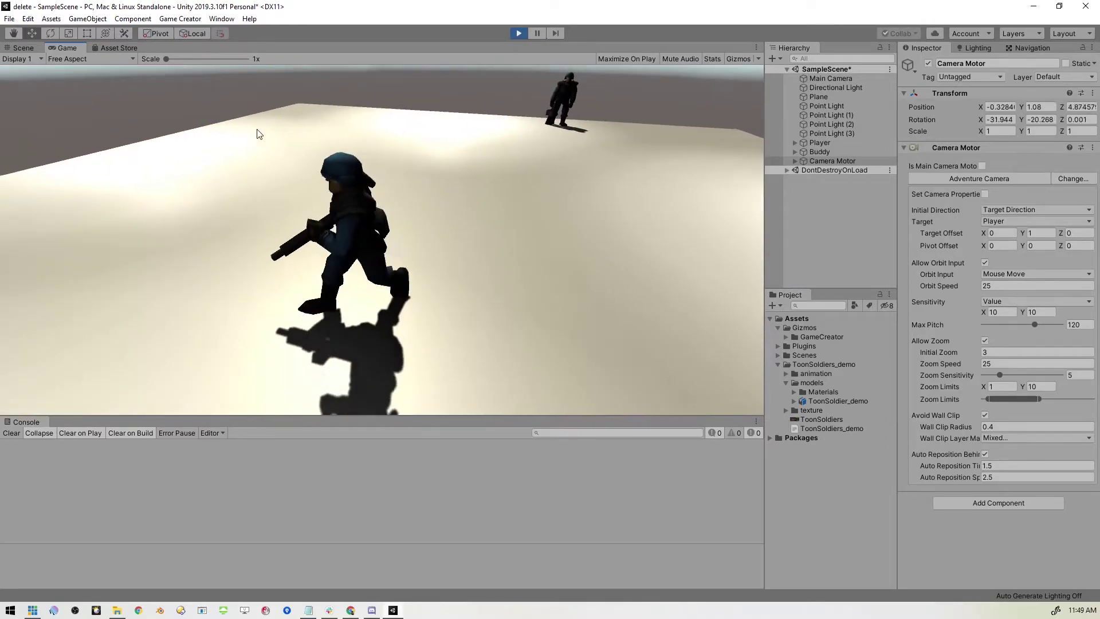
pyautogui.press('w')
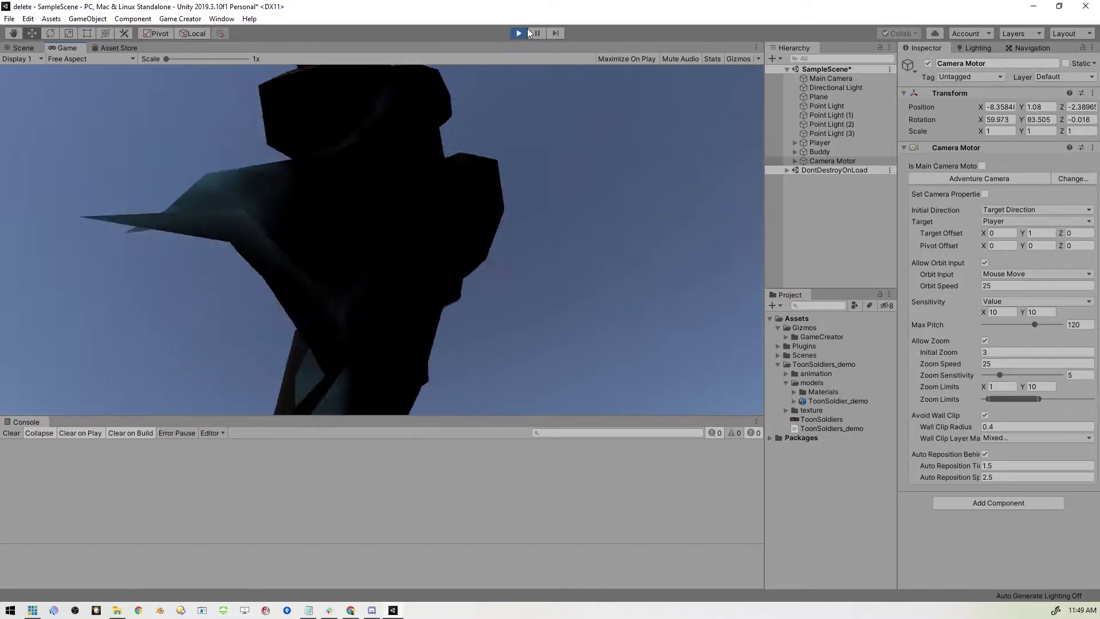
pyautogui.click(519, 32)
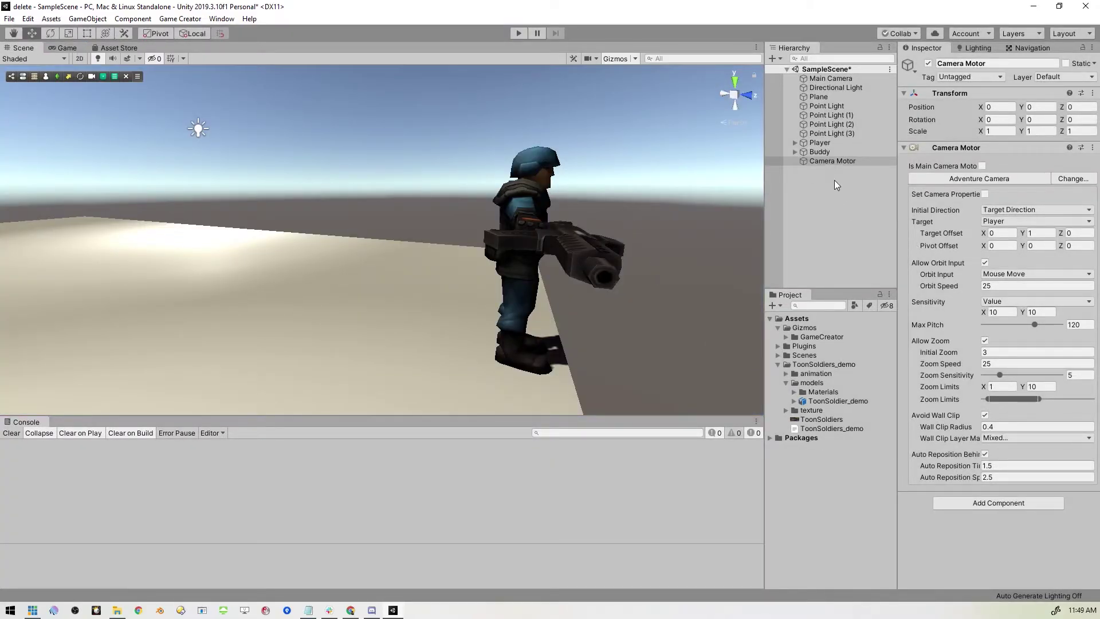
# Uncheck Auto Reposition Behind, switch the Camera Motor to First Person Camera, and test it in play mode
pyautogui.click(840, 165)
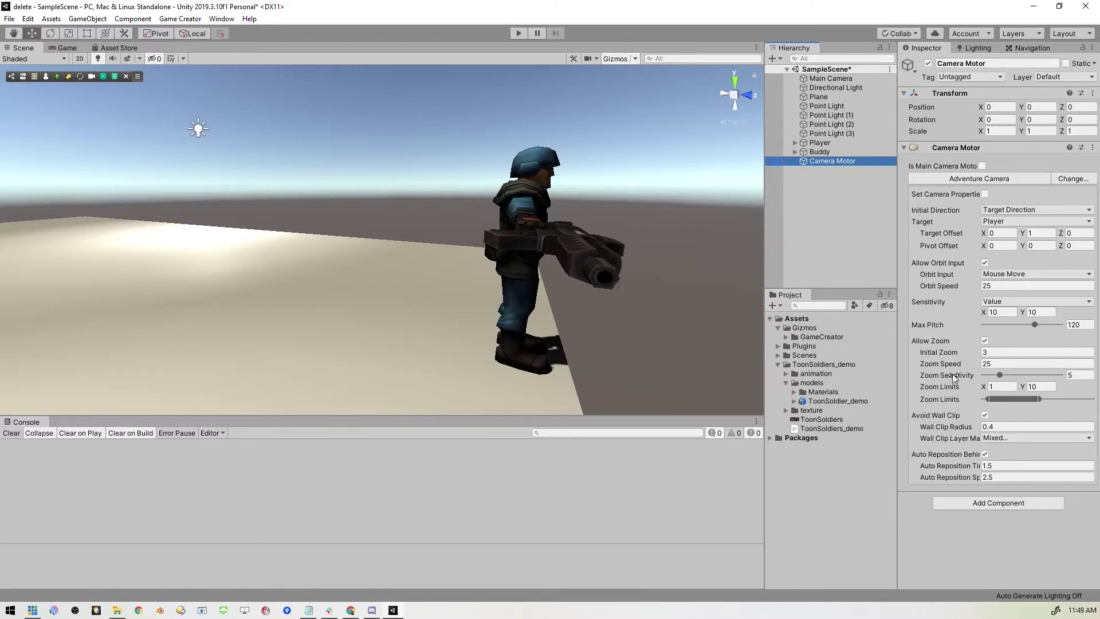
pyautogui.click(985, 454)
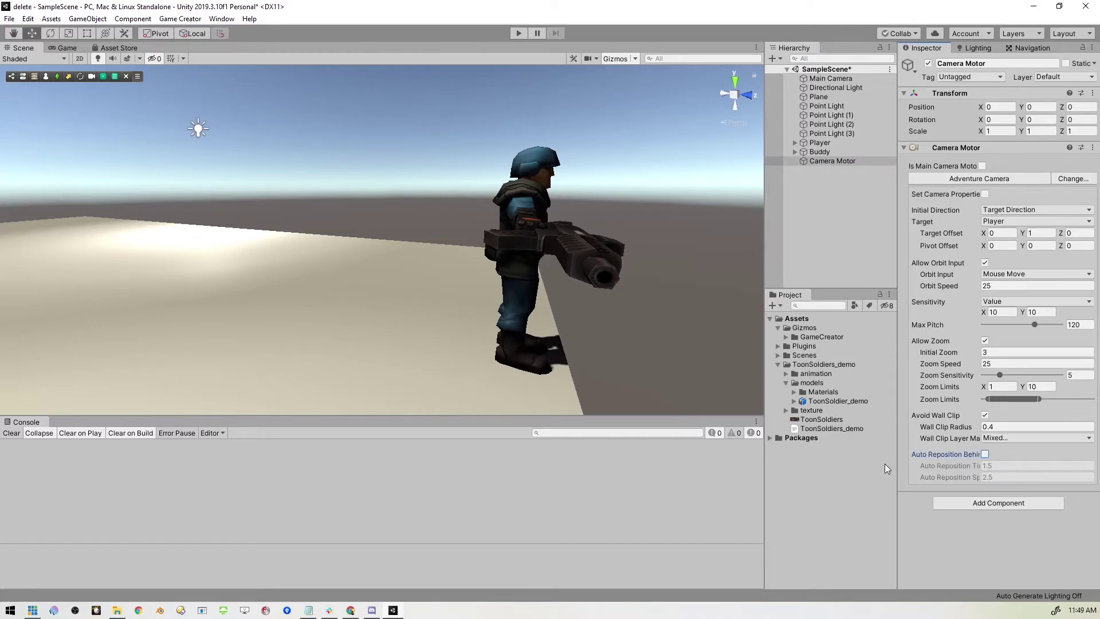
pyautogui.click(1073, 180)
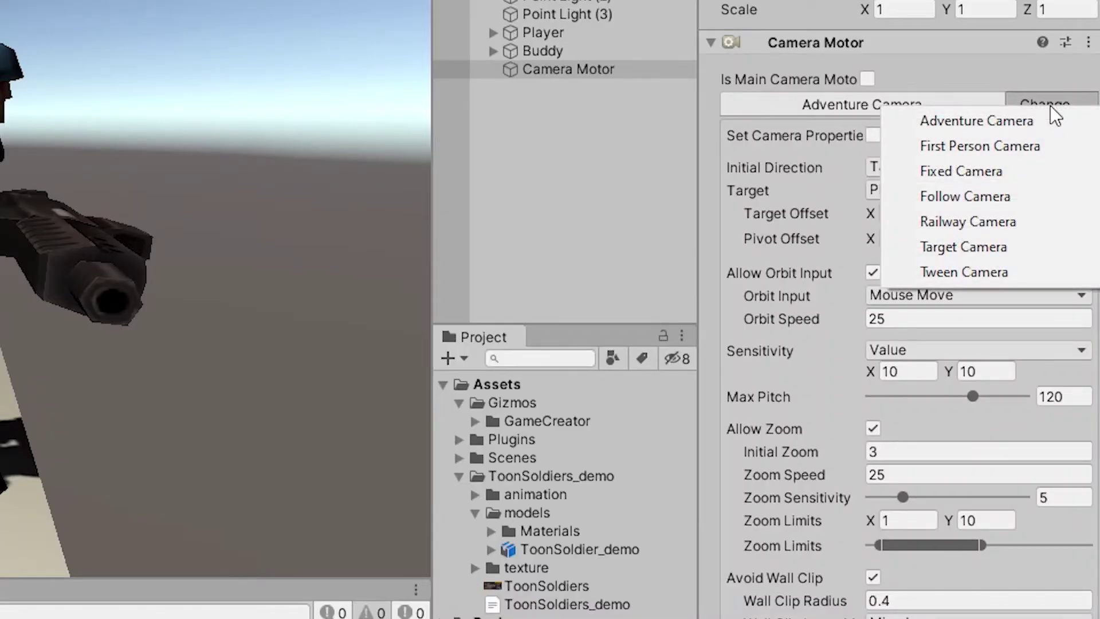
pyautogui.click(967, 145)
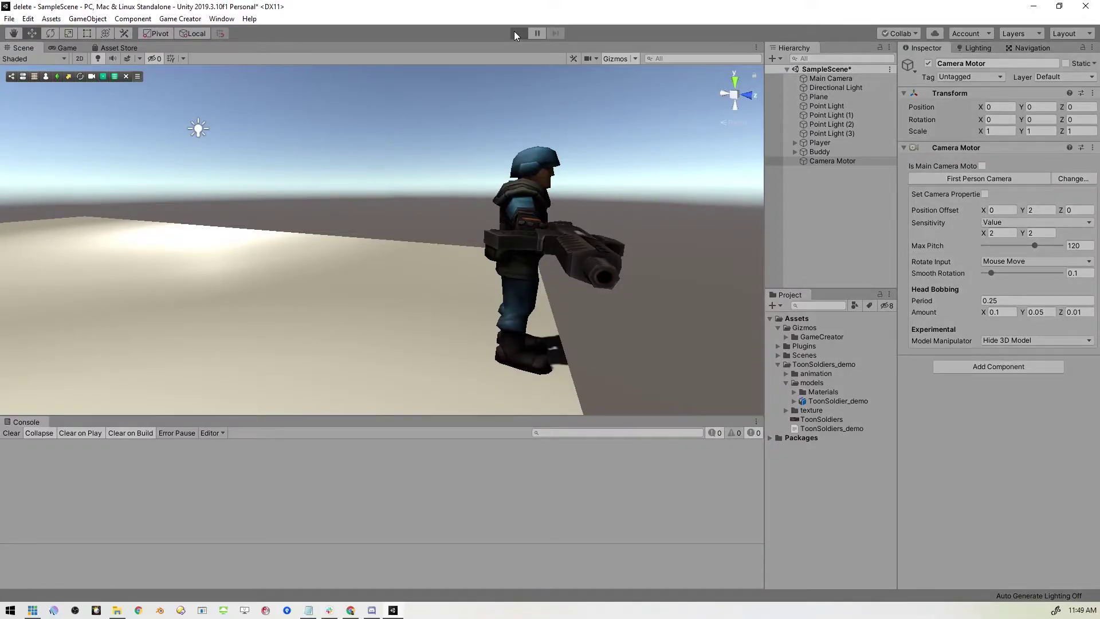
pyautogui.click(515, 33)
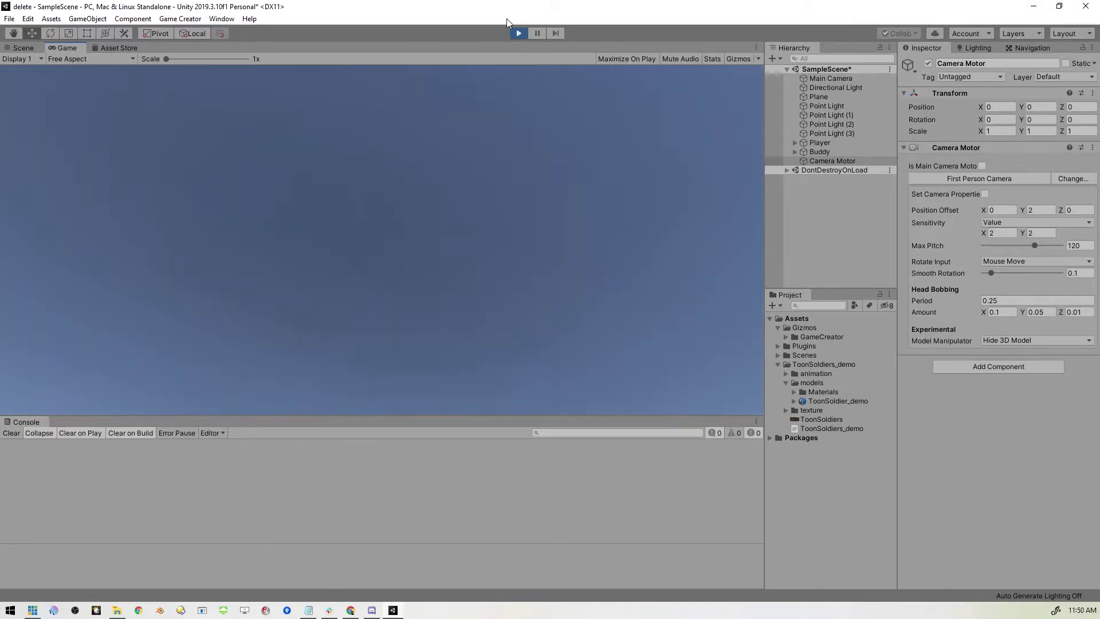
pyautogui.click(518, 34)
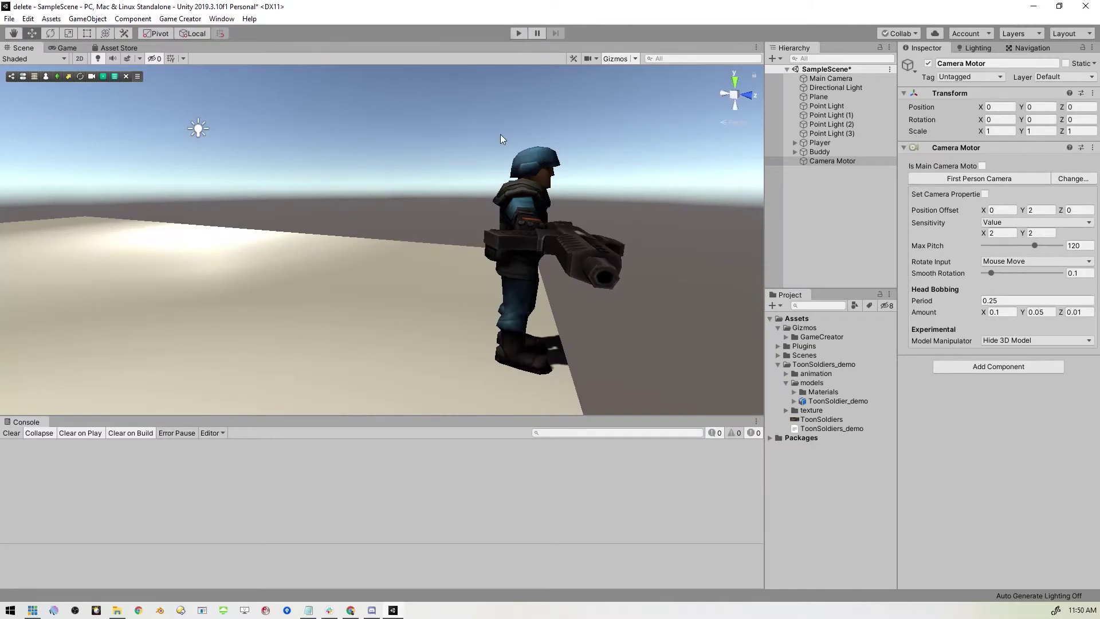
# Switch the Camera Motor type back to Adventure Camera, then deselect it and orbit the Scene view
pyautogui.click(982, 179)
pyautogui.click(1053, 180)
pyautogui.click(1030, 189)
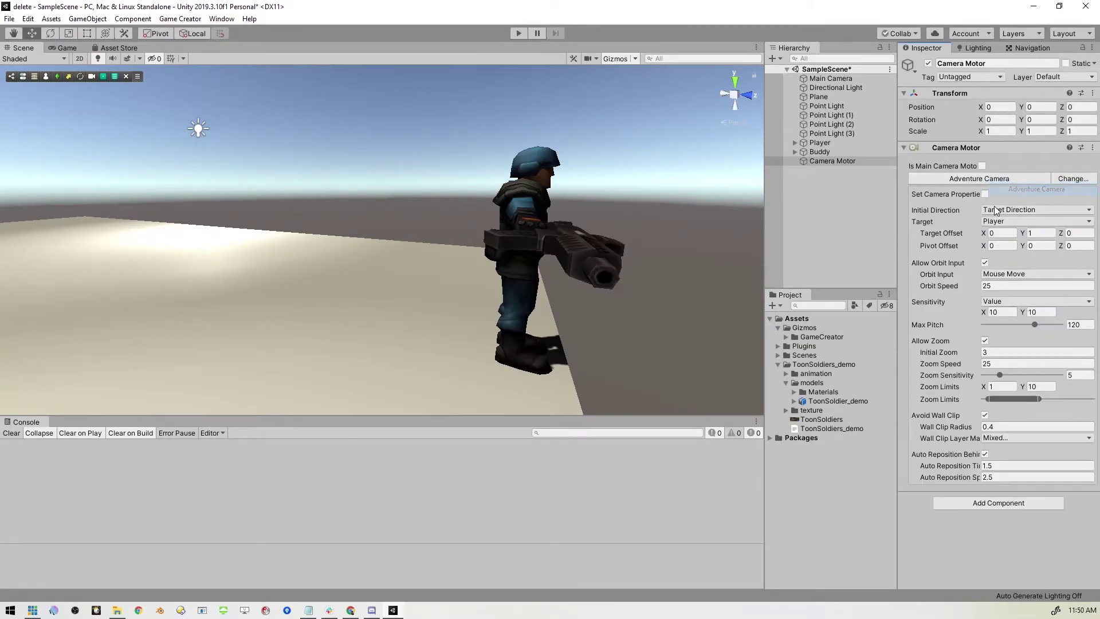
pyautogui.click(818, 229)
pyautogui.keyDown('alt'); pyautogui.moveTo(501, 219); pyautogui.dragTo(445, 246); pyautogui.keyUp('alt')
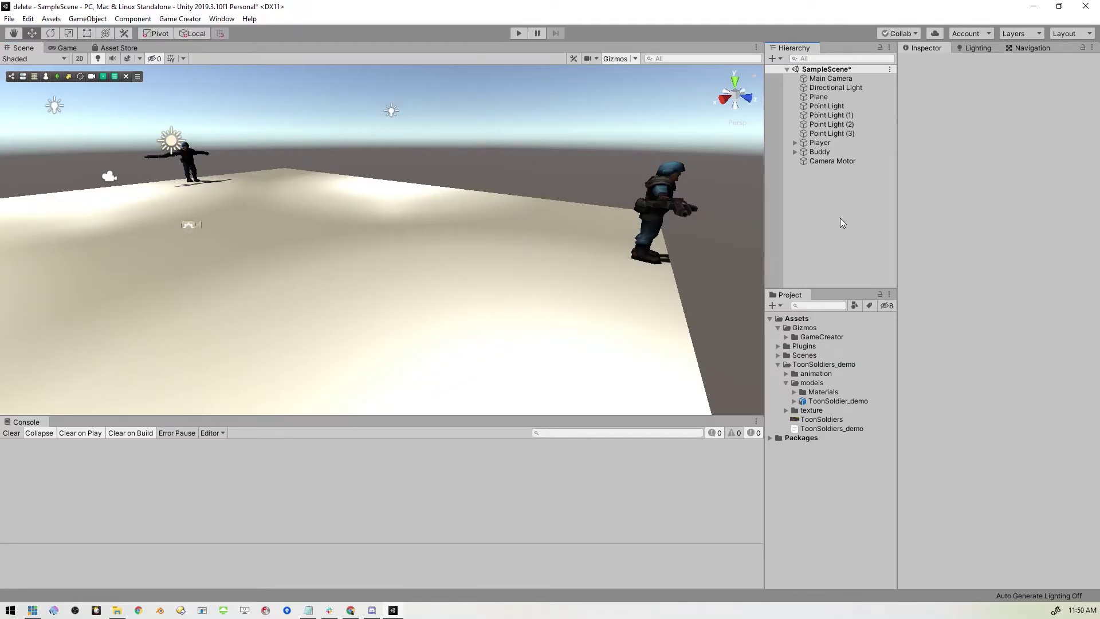
# Add a 3D cube to the scene from the Hierarchy's context menu
pyautogui.rightClick(831, 244)
pyautogui.click(810, 206)
pyautogui.moveTo(435, 226); pyautogui.dragTo(459, 238, button='right')
pyautogui.rightClick(807, 210)
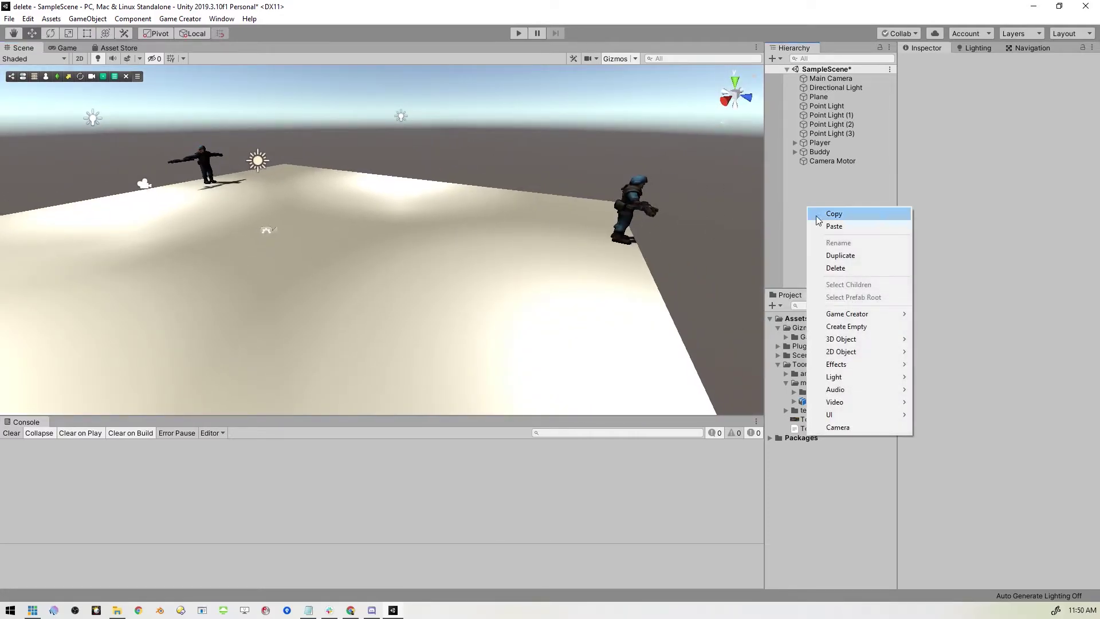
pyautogui.moveTo(862, 338)
pyautogui.click(953, 341)
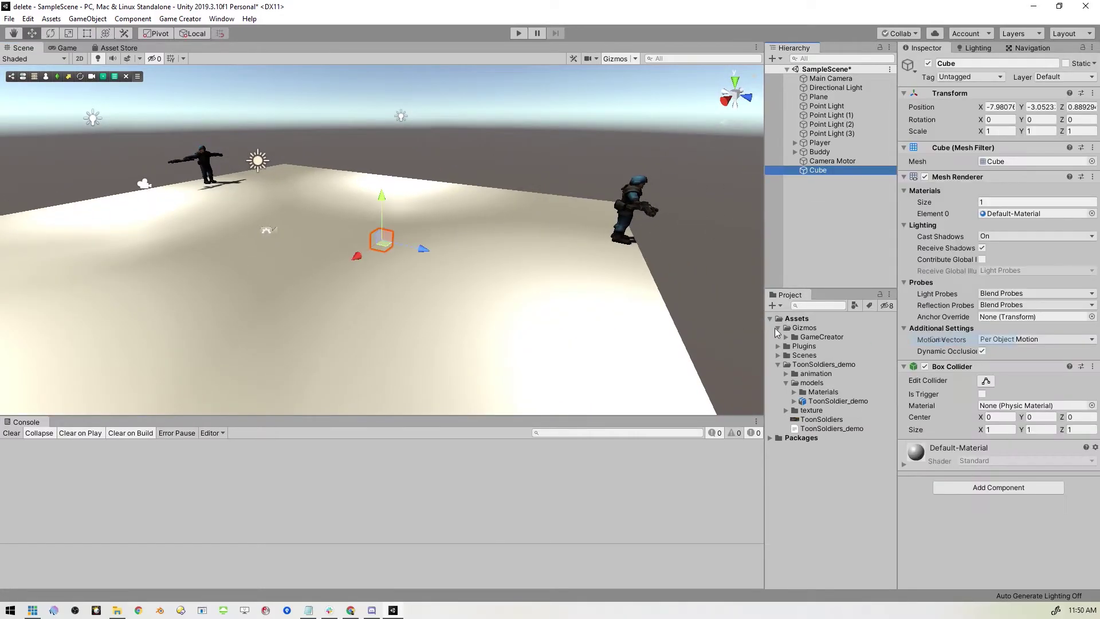
# Lift the cube onto the plane, stretch it to 27.025 on X, and duplicate it as Cube (1)
pyautogui.moveTo(380, 198); pyautogui.dragTo(352, 202)
pyautogui.press('r')
pyautogui.scroll(-3, 401, 195)
pyautogui.press('w')
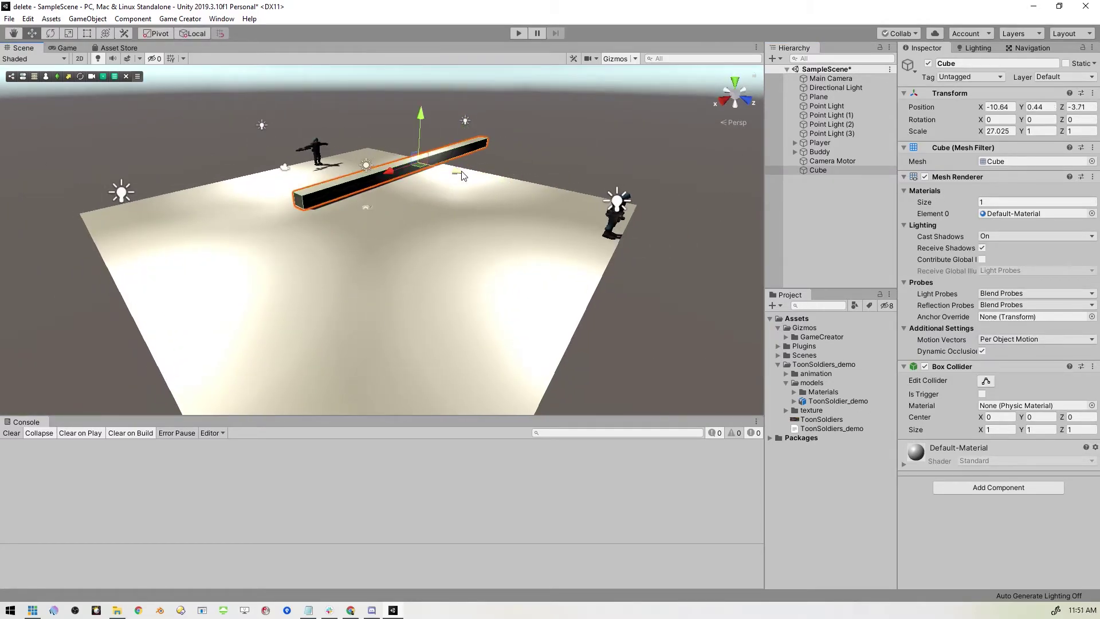
pyautogui.hotkey('ctrl', 'd')
pyautogui.moveTo(426, 172); pyautogui.dragTo(441, 279)
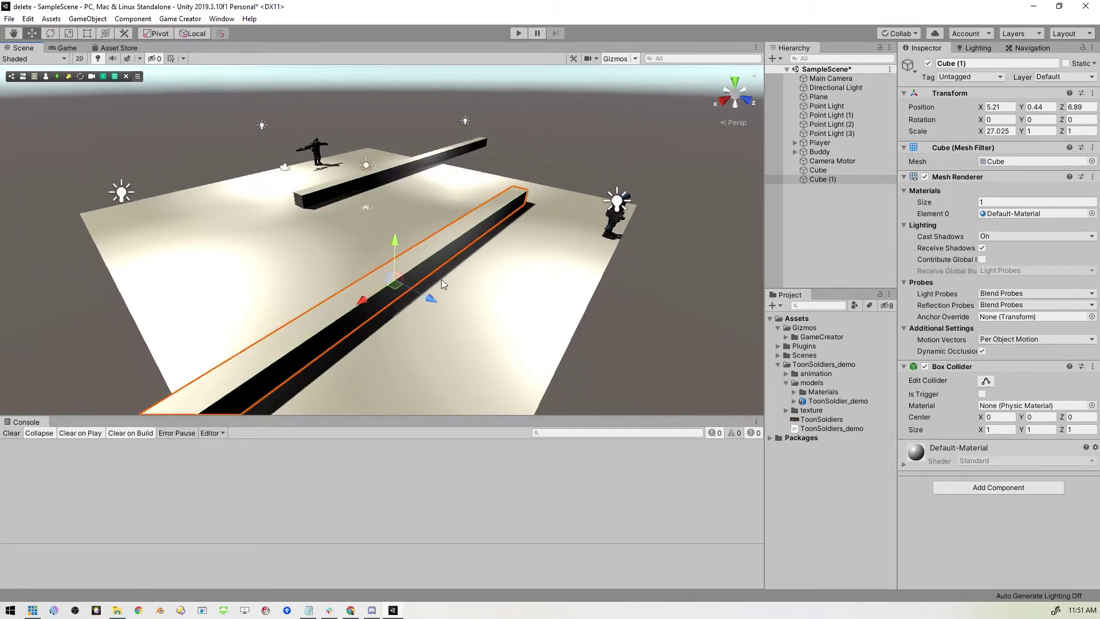
# Select Cube (1), Cube and Plane together and mark them Static
pyautogui.click(839, 223)
pyautogui.click(826, 181)
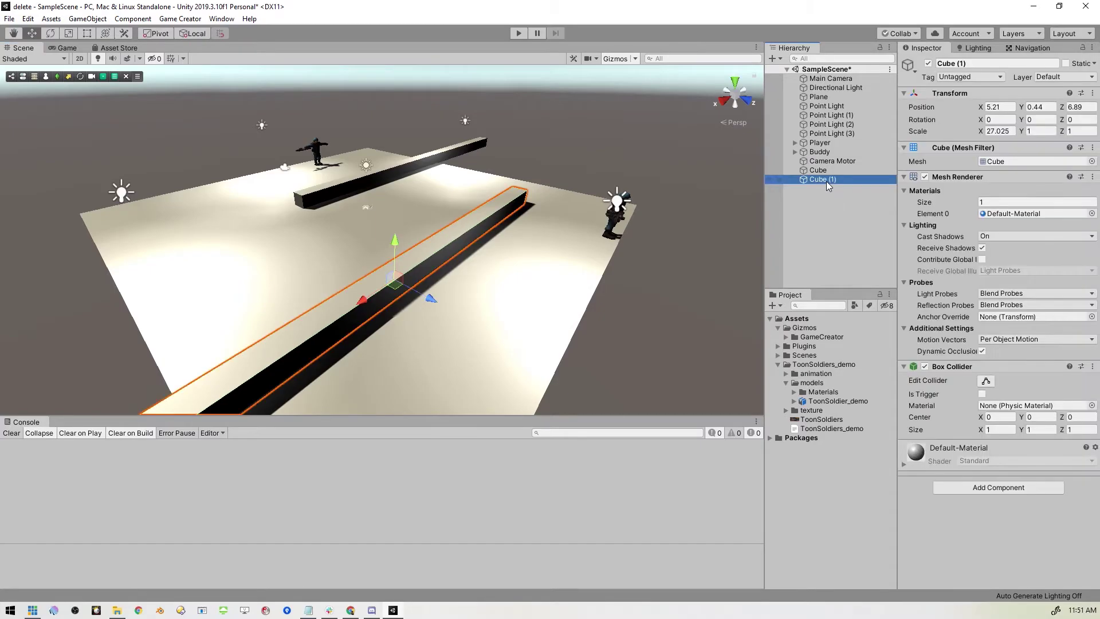
pyautogui.keyDown('ctrl'); pyautogui.click(826, 171); pyautogui.keyUp('ctrl')
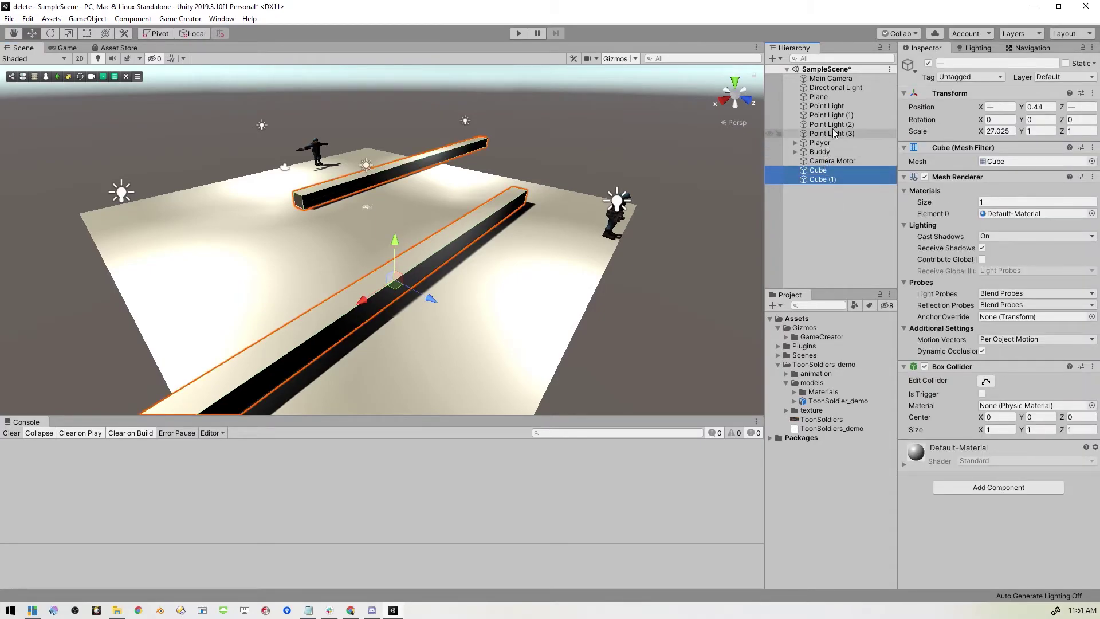
pyautogui.keyDown('ctrl'); pyautogui.click(825, 96); pyautogui.keyUp('ctrl')
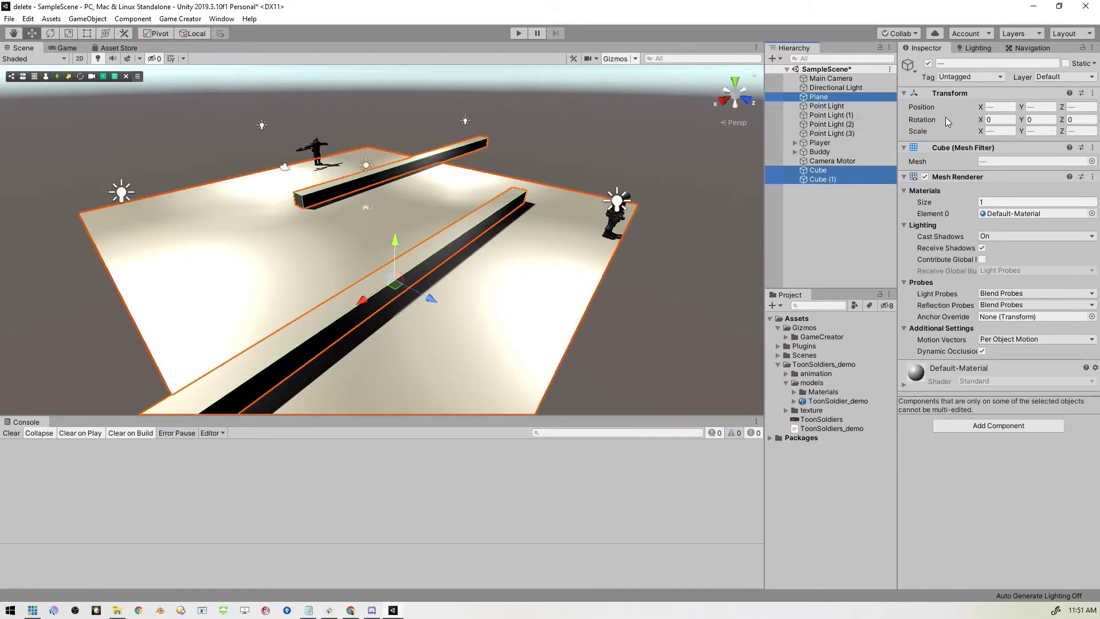
pyautogui.click(1065, 63)
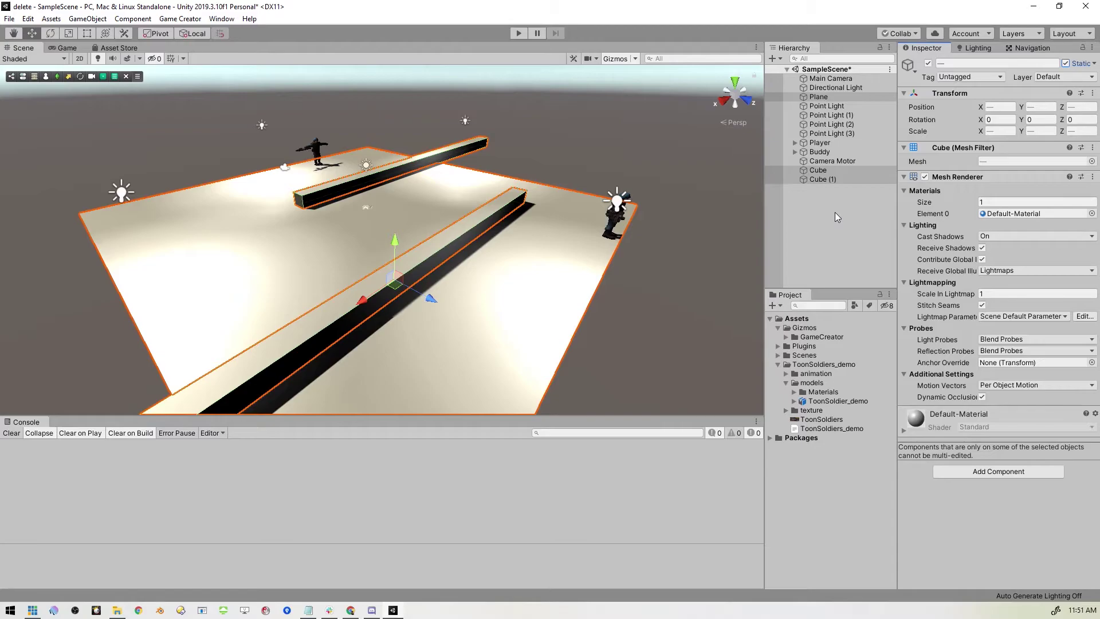
pyautogui.click(1030, 50)
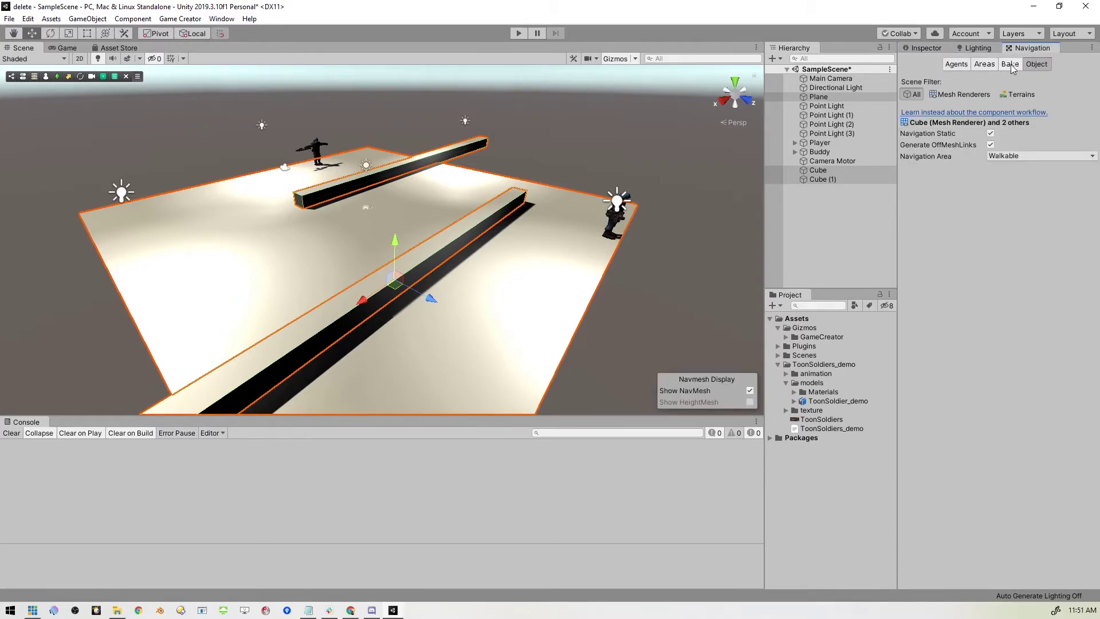
# Review the Bake, Agents and Areas settings and inspect the blue navmesh around both cubes
pyautogui.click(1010, 65)
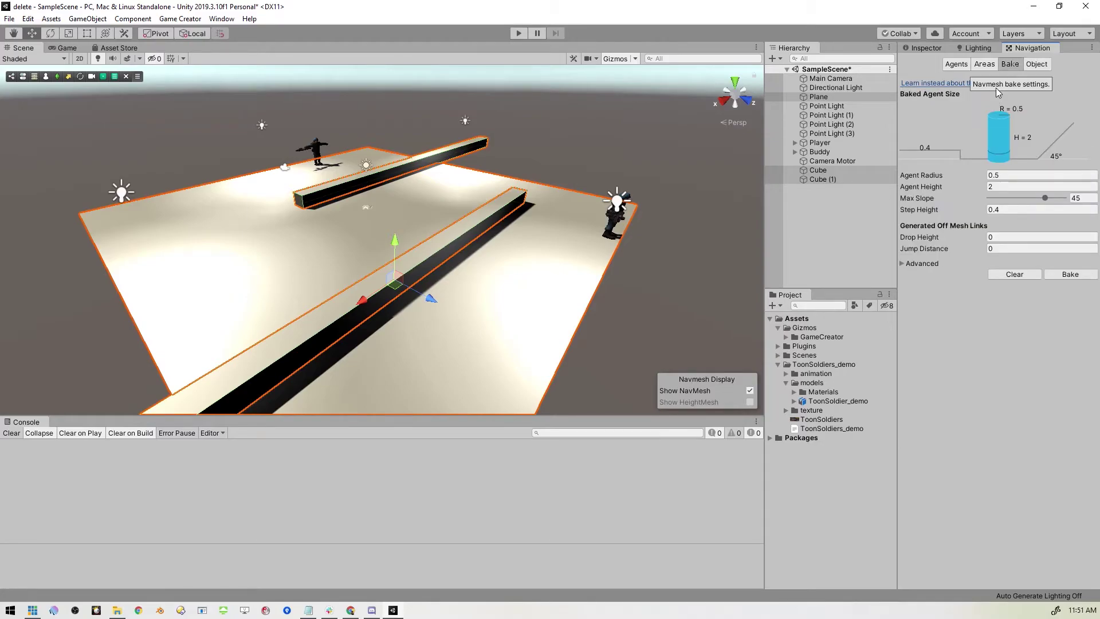
pyautogui.click(960, 68)
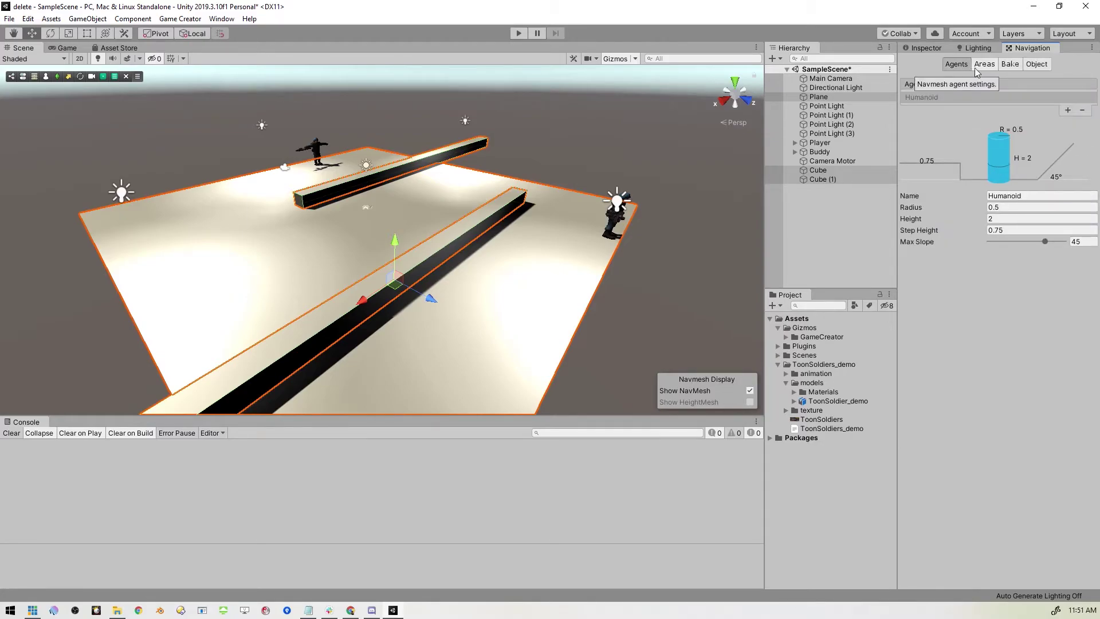
pyautogui.click(980, 67)
pyautogui.click(1011, 66)
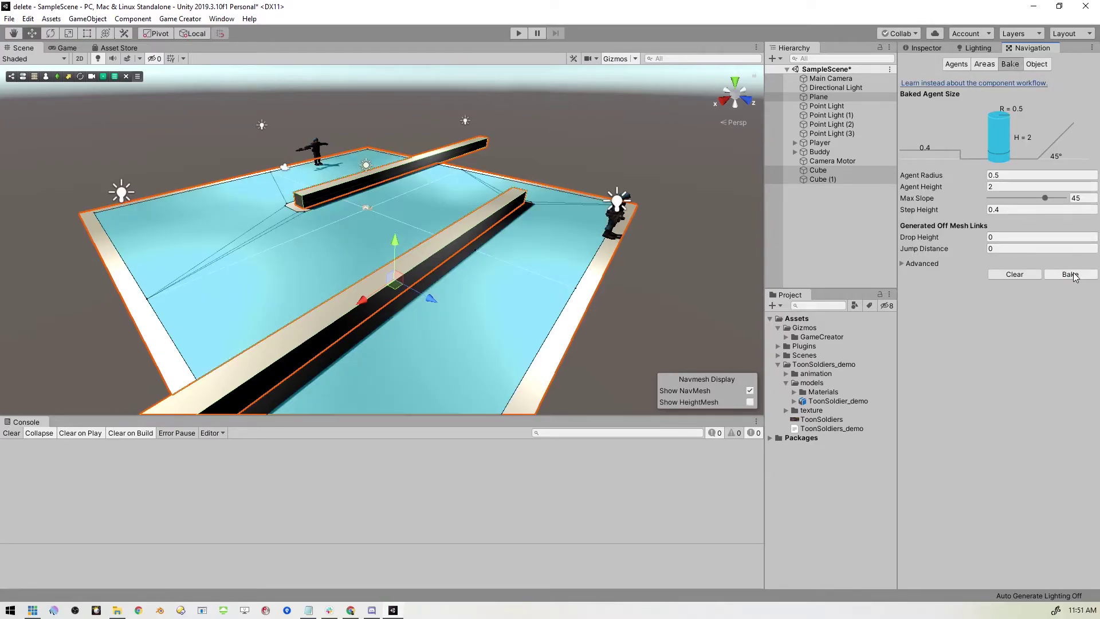
pyautogui.moveTo(688, 302); pyautogui.dragTo(745, 279, button='right')
pyautogui.click(822, 229)
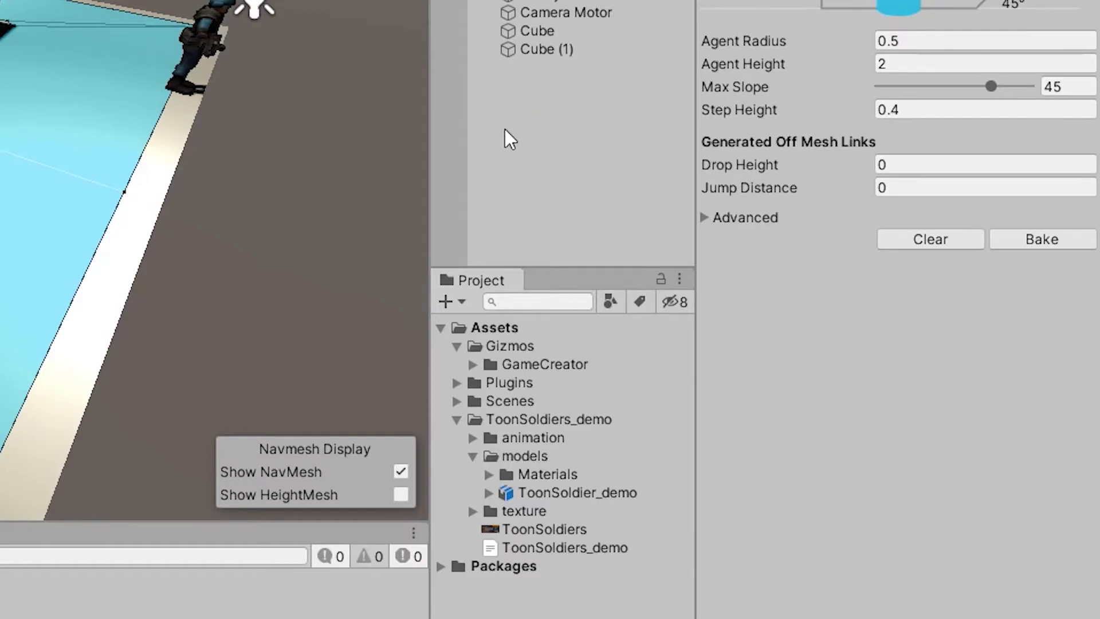
# Add a Game Creator Trigger object to the scene
pyautogui.rightClick(805, 215)
pyautogui.moveTo(606, 338)
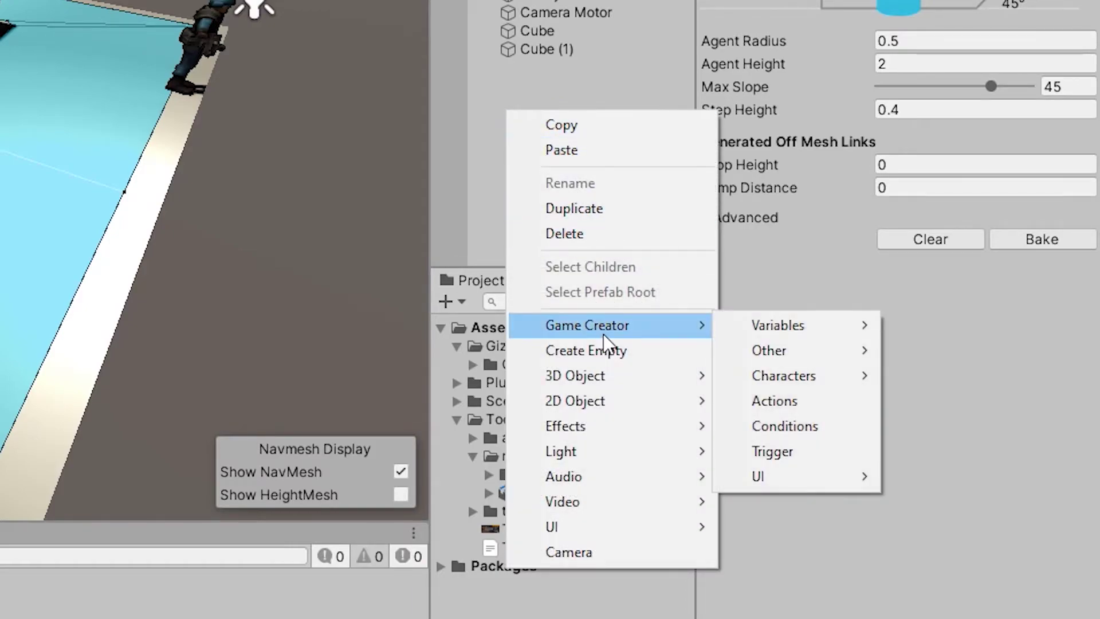
pyautogui.click(803, 455)
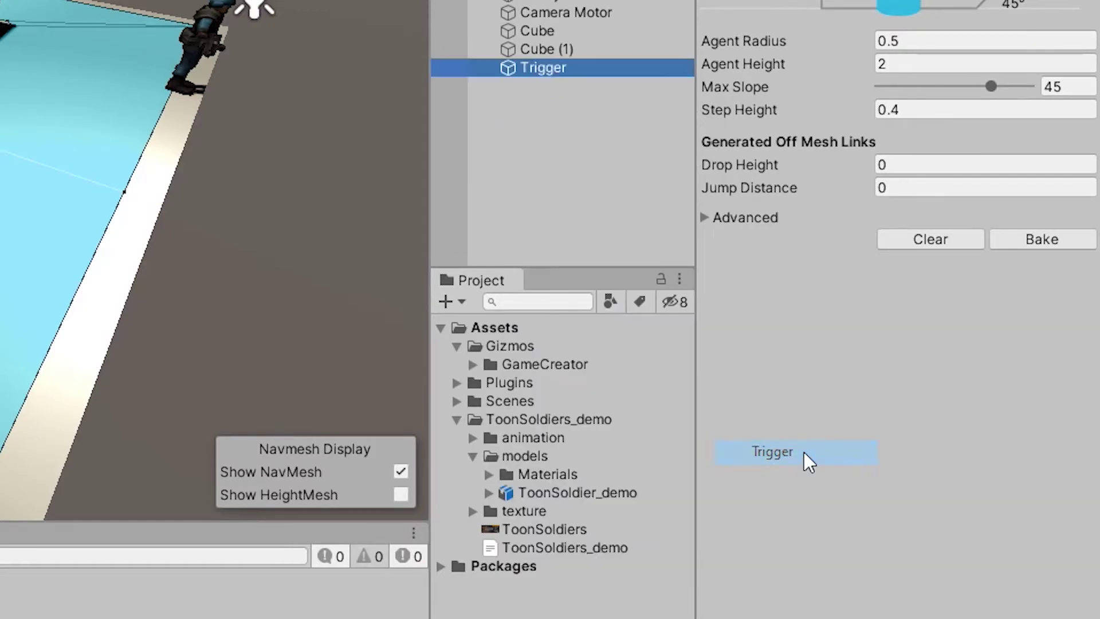
# Rename the Trigger object to PressG and reselect it to view its settings
pyautogui.click(560, 71)
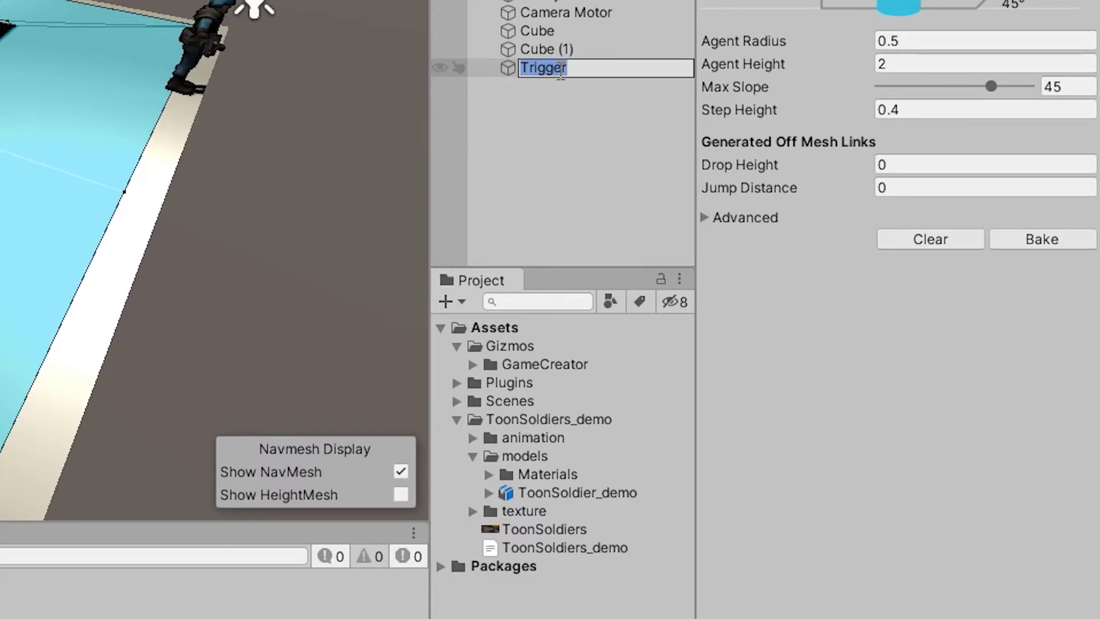
pyautogui.write('Press')
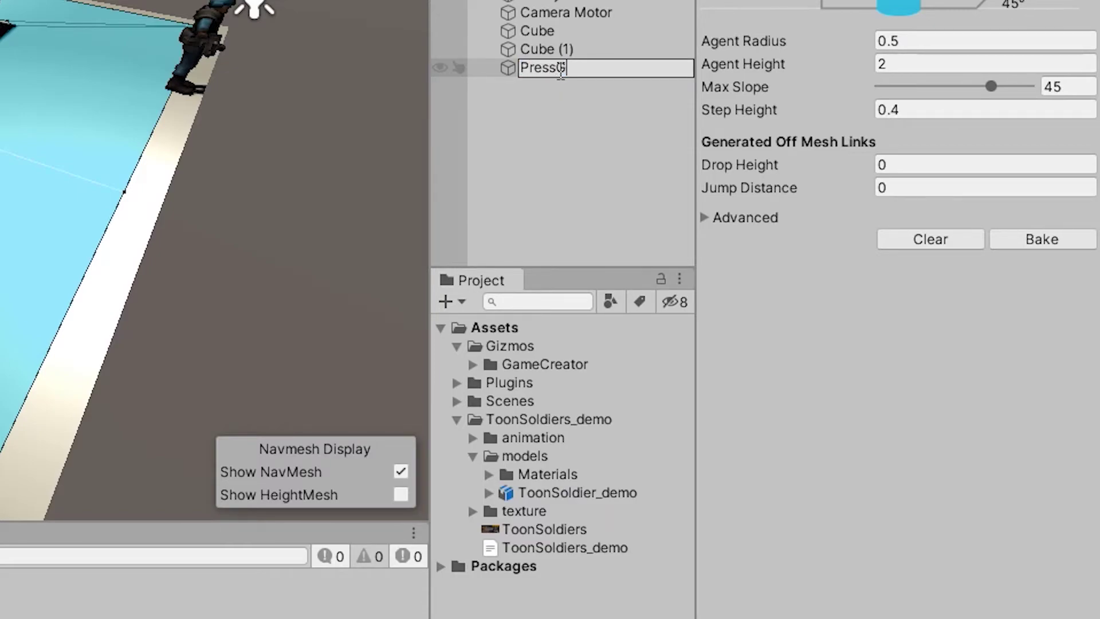
pyautogui.press('Return')
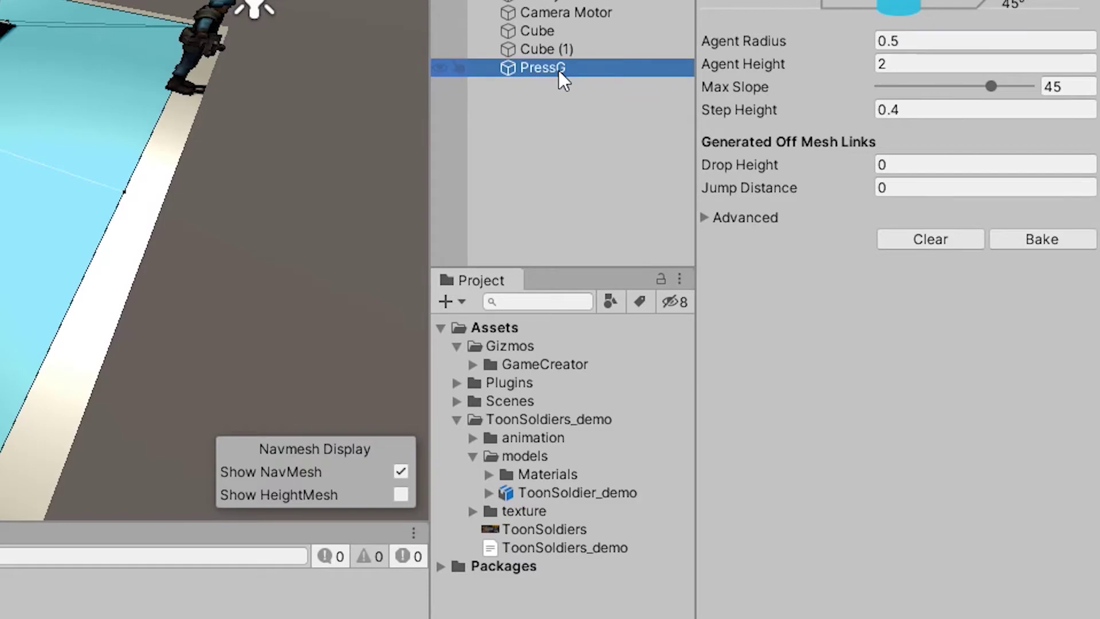
pyautogui.click(535, 70)
pyautogui.click(530, 109)
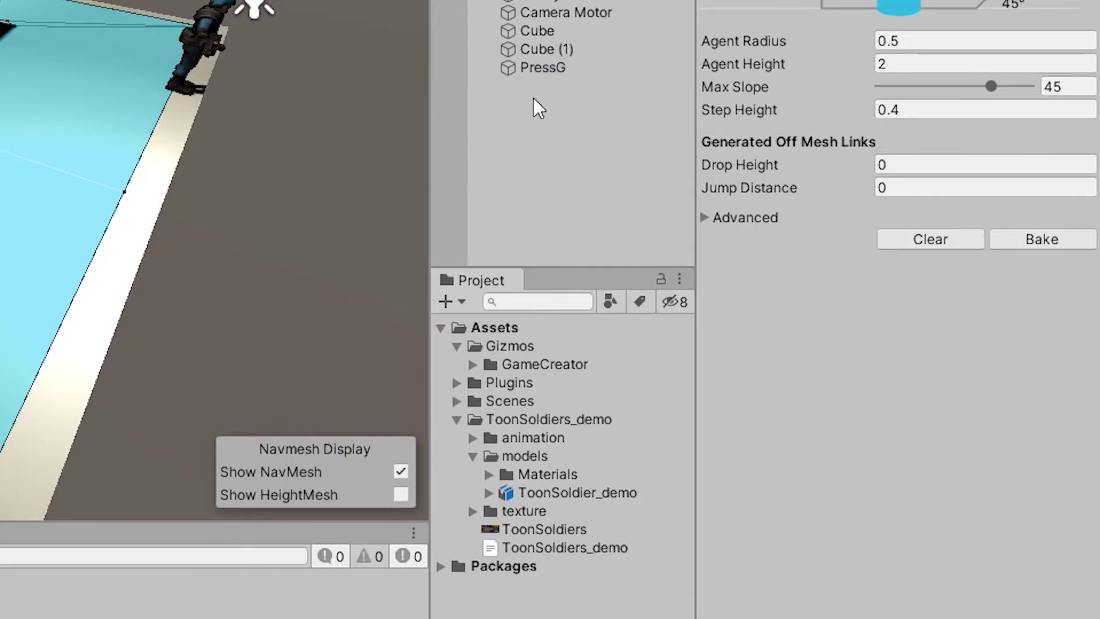
pyautogui.click(551, 69)
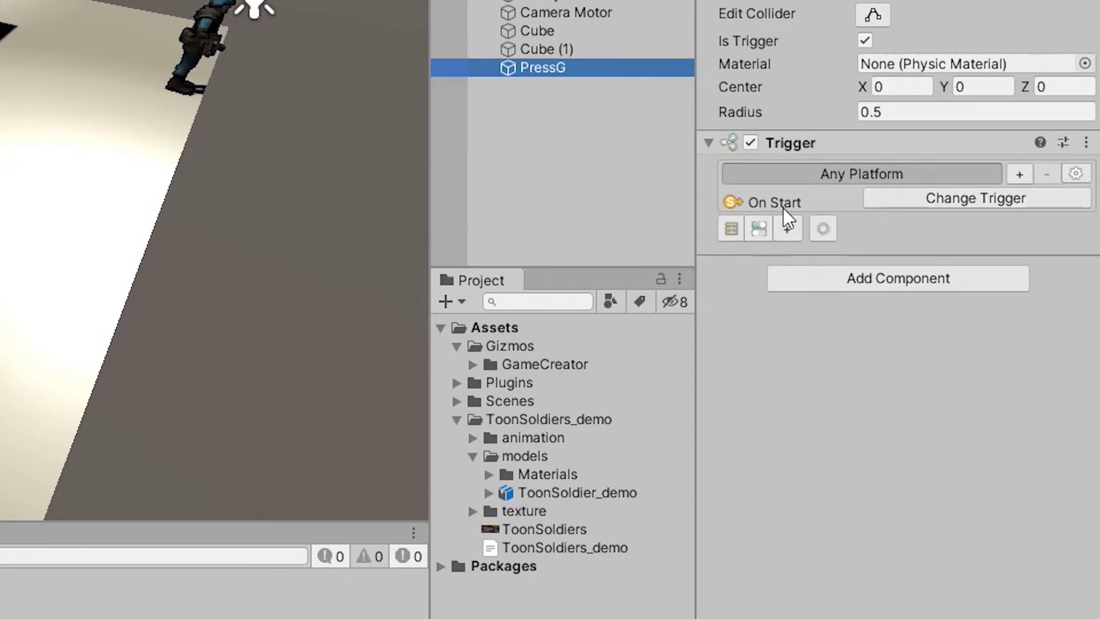
# Set PressG's trigger type to On Key Down with Key Code G
pyautogui.click(957, 202)
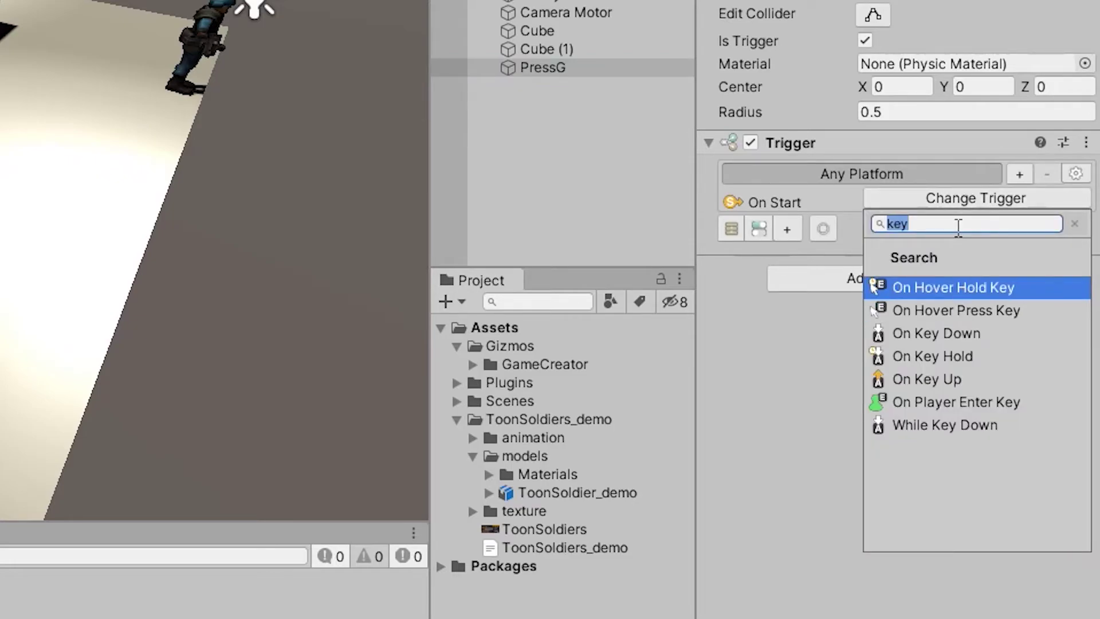
pyautogui.write('key')
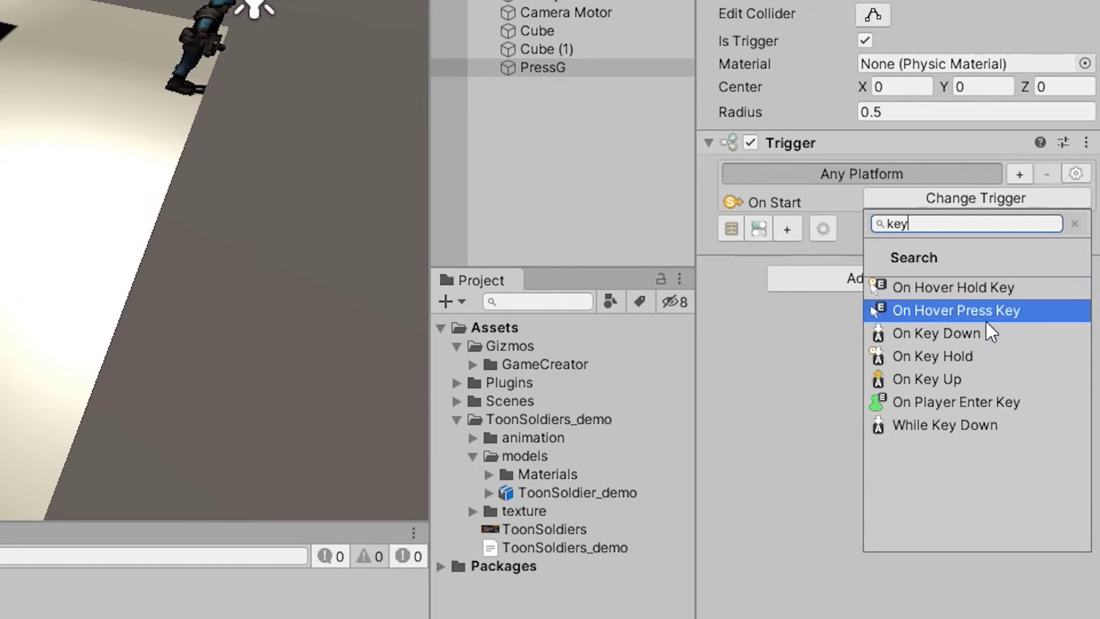
pyautogui.click(991, 338)
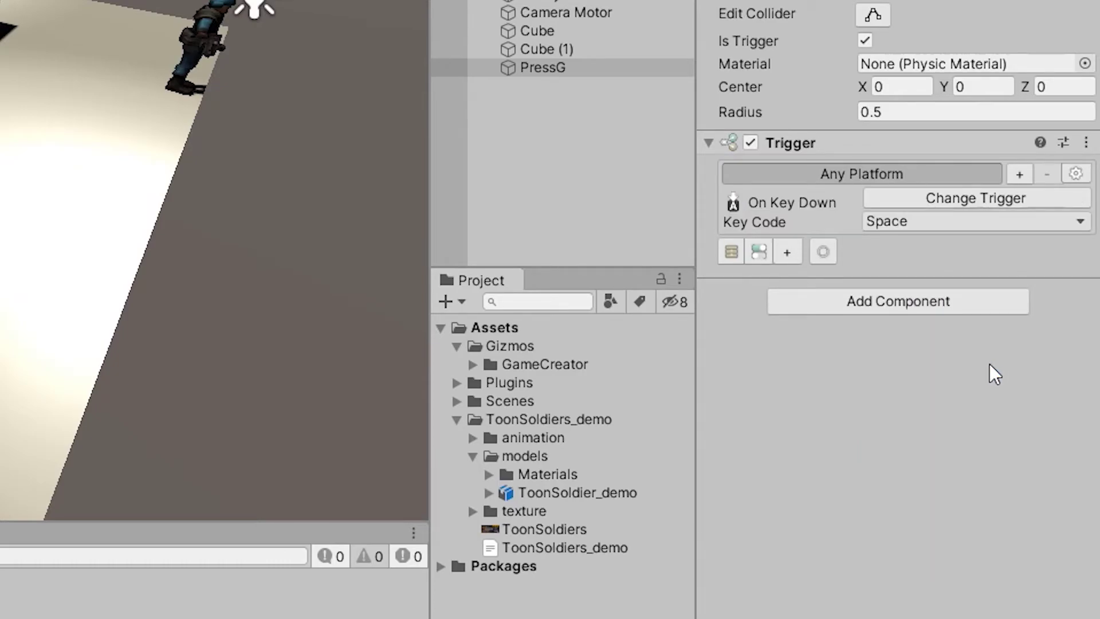
pyautogui.click(966, 220)
pyautogui.click(969, 225)
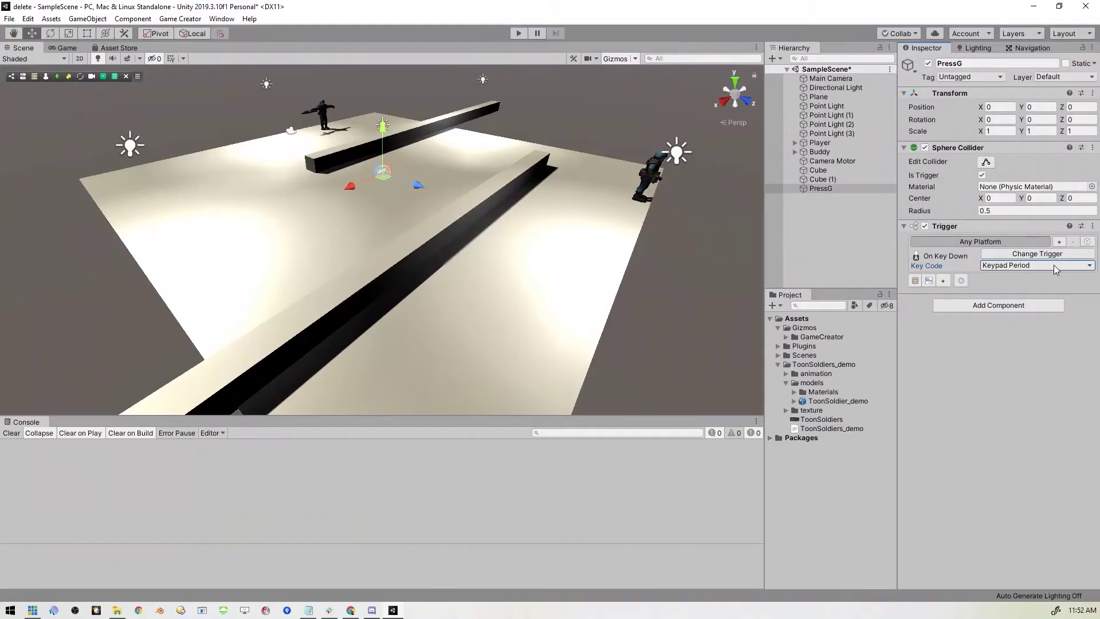
pyautogui.click(1008, 221)
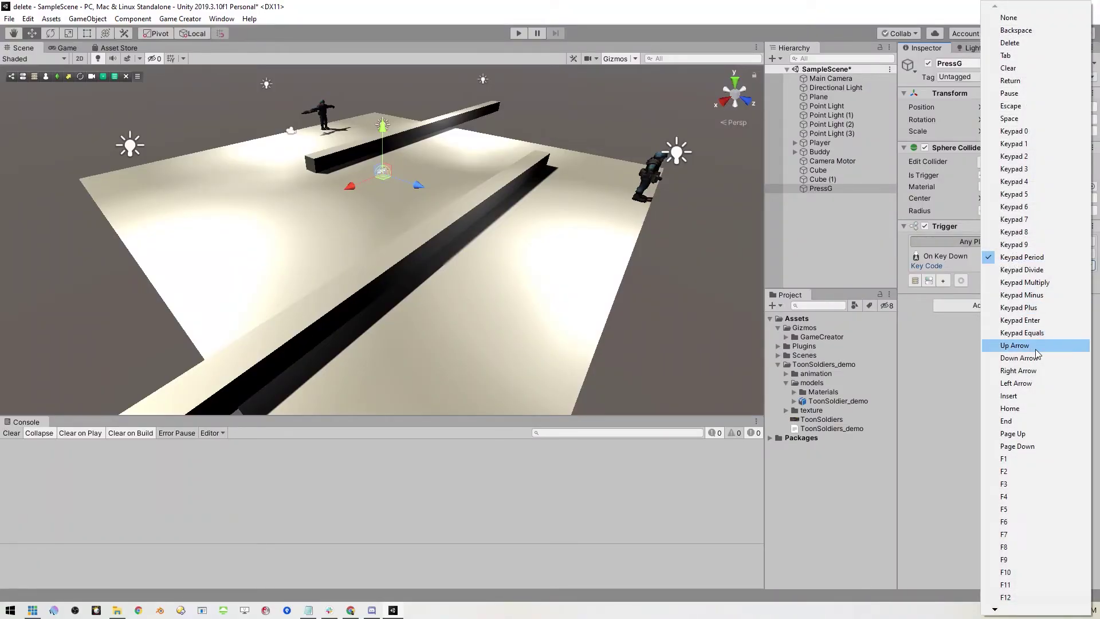
pyautogui.press('Down')
pyautogui.press('Down')
pyautogui.press('Down')
pyautogui.press('Down')
pyautogui.press('Down')
pyautogui.press('Down')
pyautogui.press('Down')
pyautogui.press('Down')
pyautogui.press('Down')
pyautogui.press('Down')
pyautogui.press('Down')
pyautogui.press('Down')
pyautogui.press('Down')
pyautogui.press('Down')
pyautogui.press('Down')
pyautogui.press('Down')
pyautogui.press('Down')
pyautogui.press('Down')
pyautogui.press('Down')
pyautogui.press('Down')
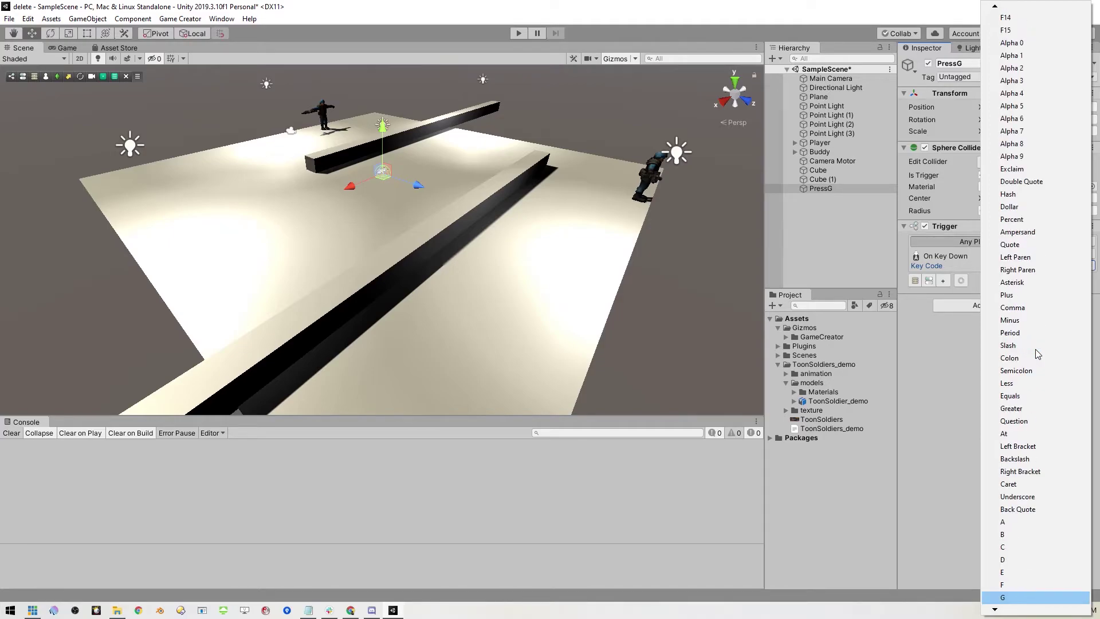
pyautogui.press('Return')
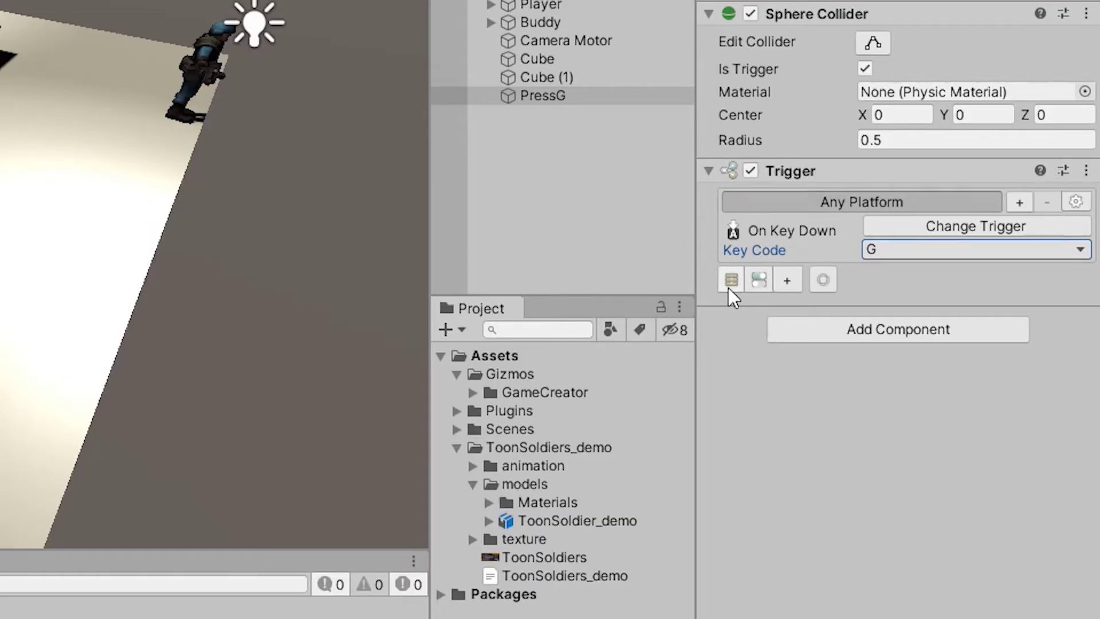
# Create an Actions object for PressG's trigger and select it under PressG
pyautogui.click(731, 281)
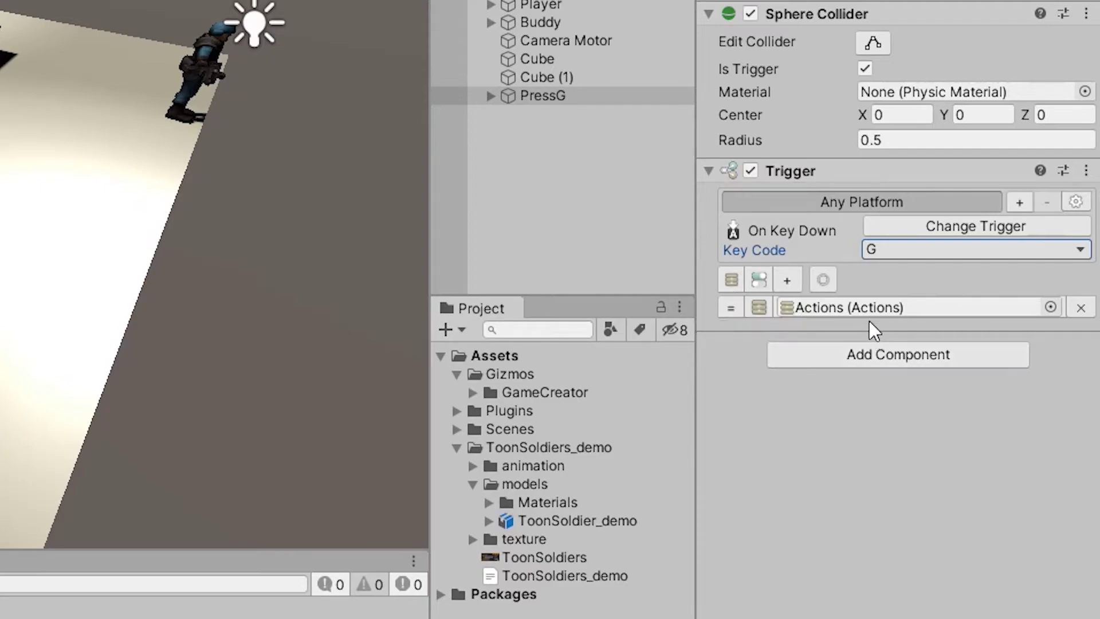
pyautogui.click(491, 96)
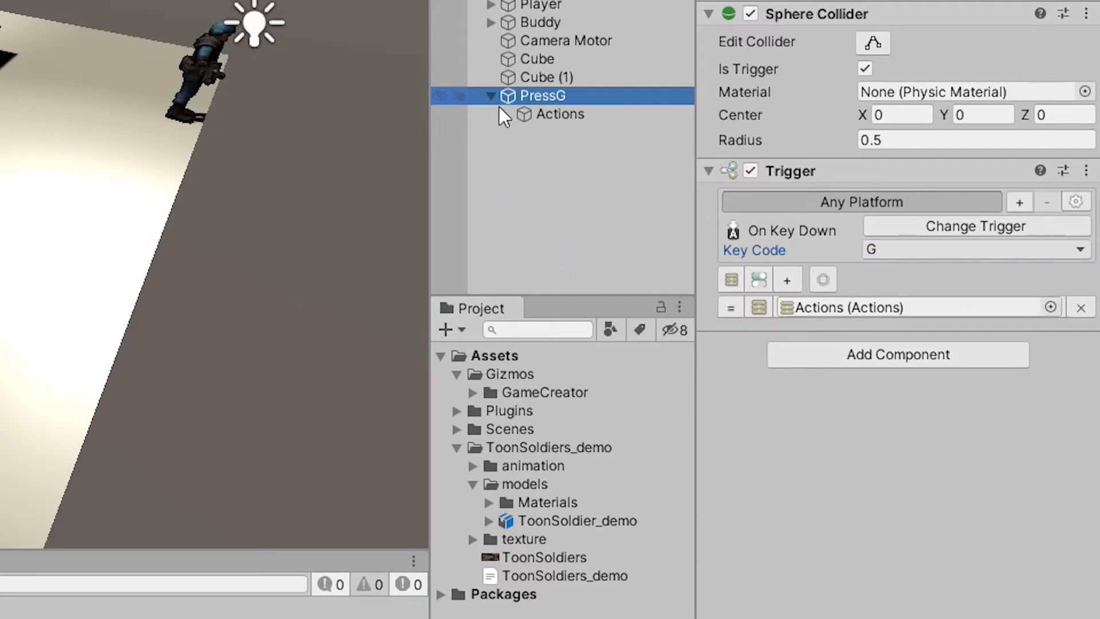
pyautogui.click(572, 116)
# Rename the Actions child to WalkToPlayer, leaving Destroy After Finishing off
pyautogui.click(585, 118)
pyautogui.write('Wa')
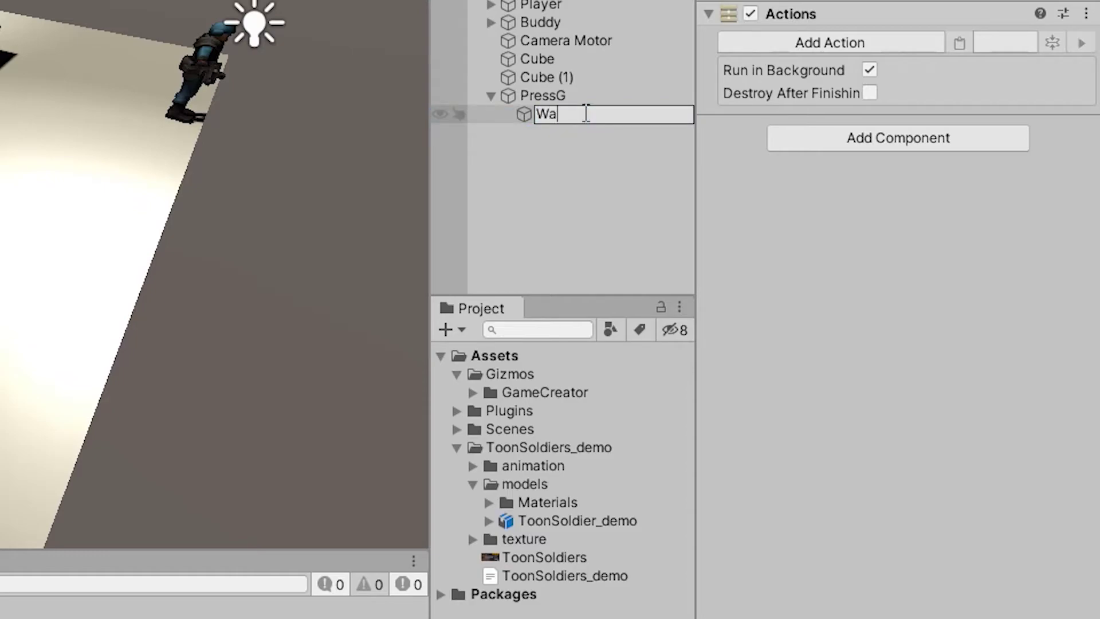
pyautogui.write('lkToPla')
pyautogui.press('BackSpace')
pyautogui.write('layer')
pyautogui.press('Return')
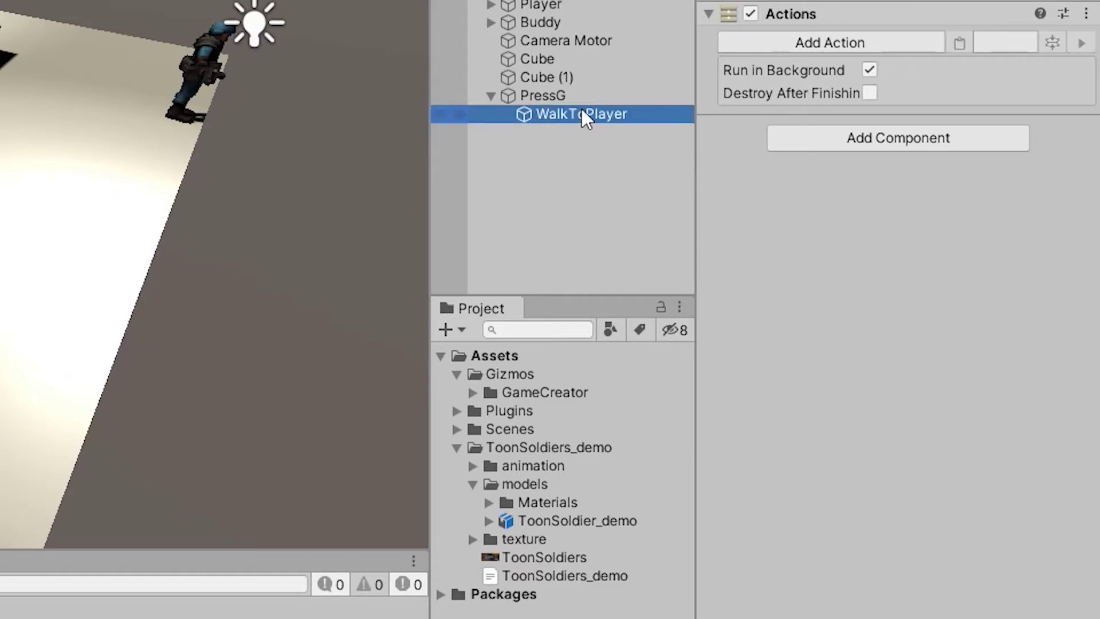
pyautogui.click(579, 114)
pyautogui.click(939, 93)
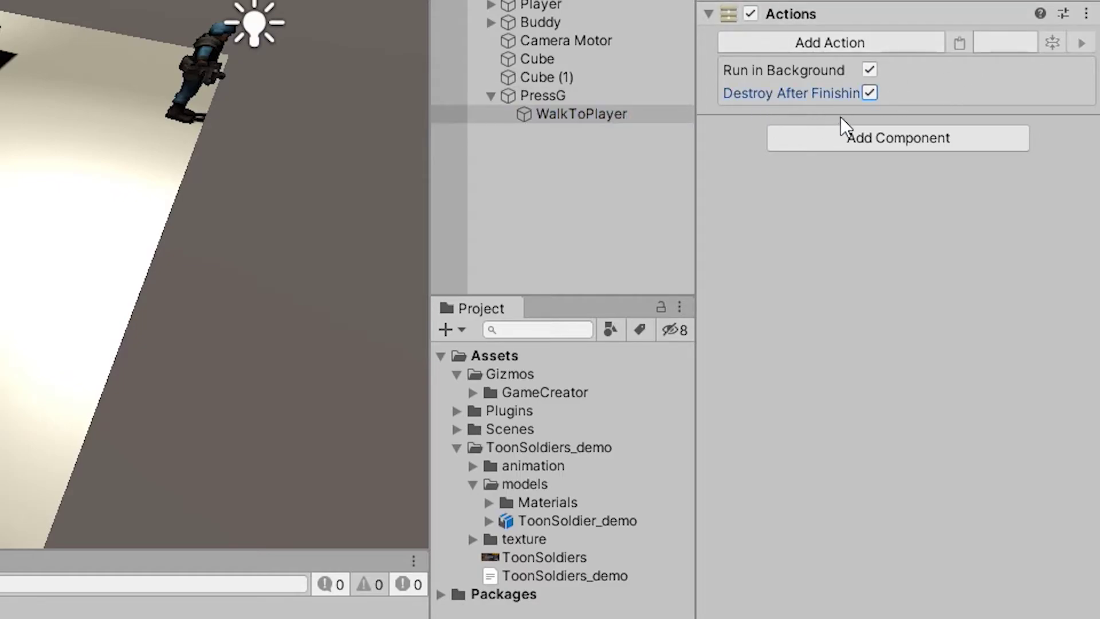
pyautogui.click(870, 93)
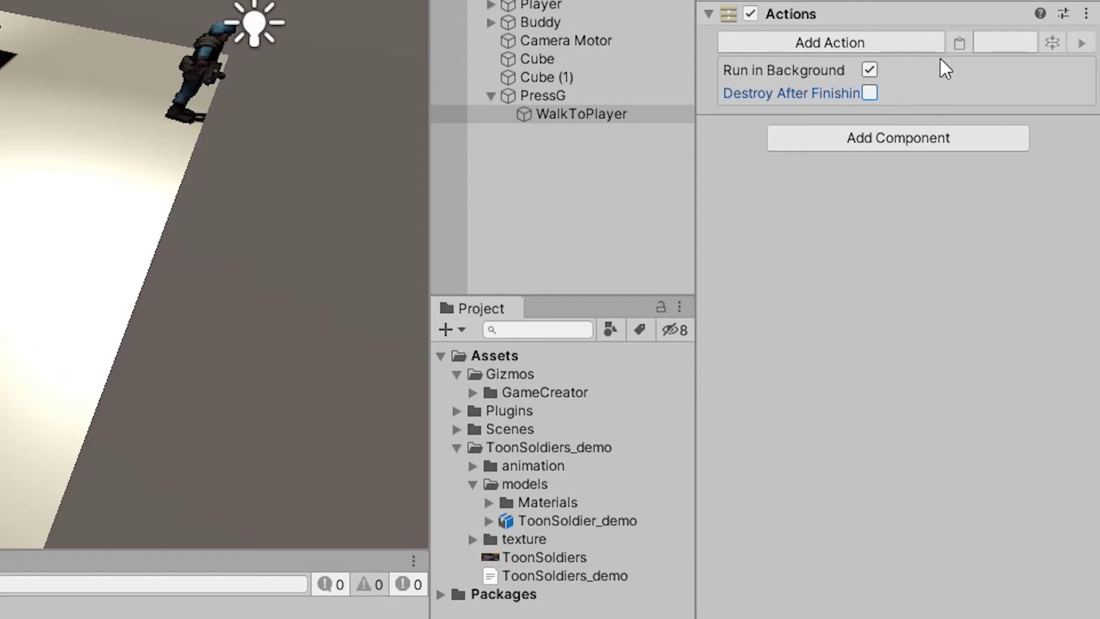
# Add a Move Character action to WalkToPlayer with Buddy as the character
pyautogui.click(872, 42)
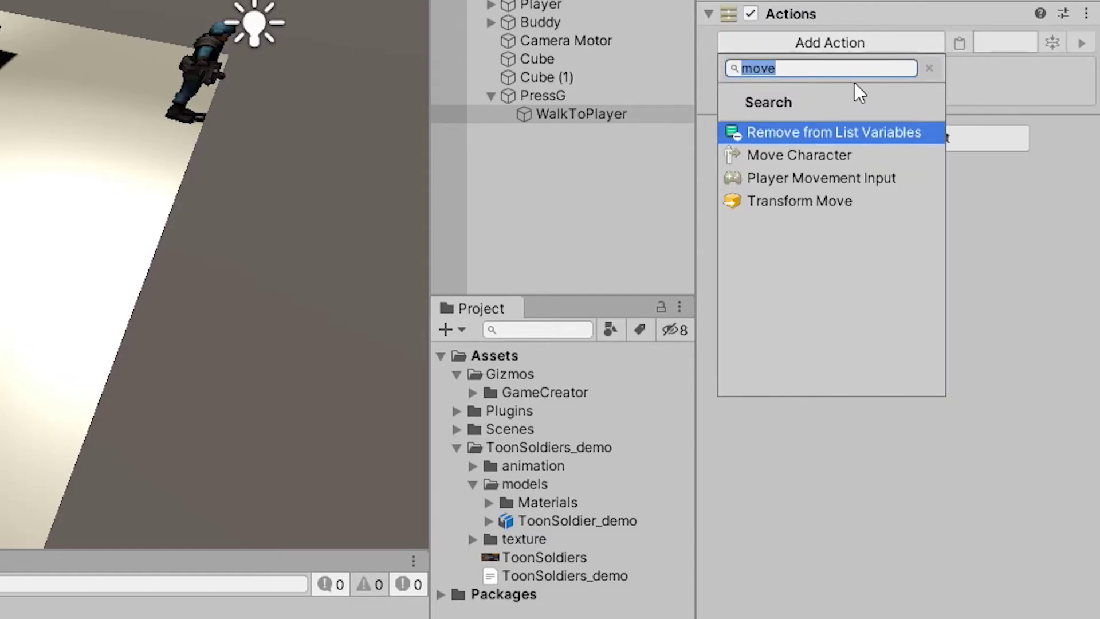
pyautogui.press('BackSpace')
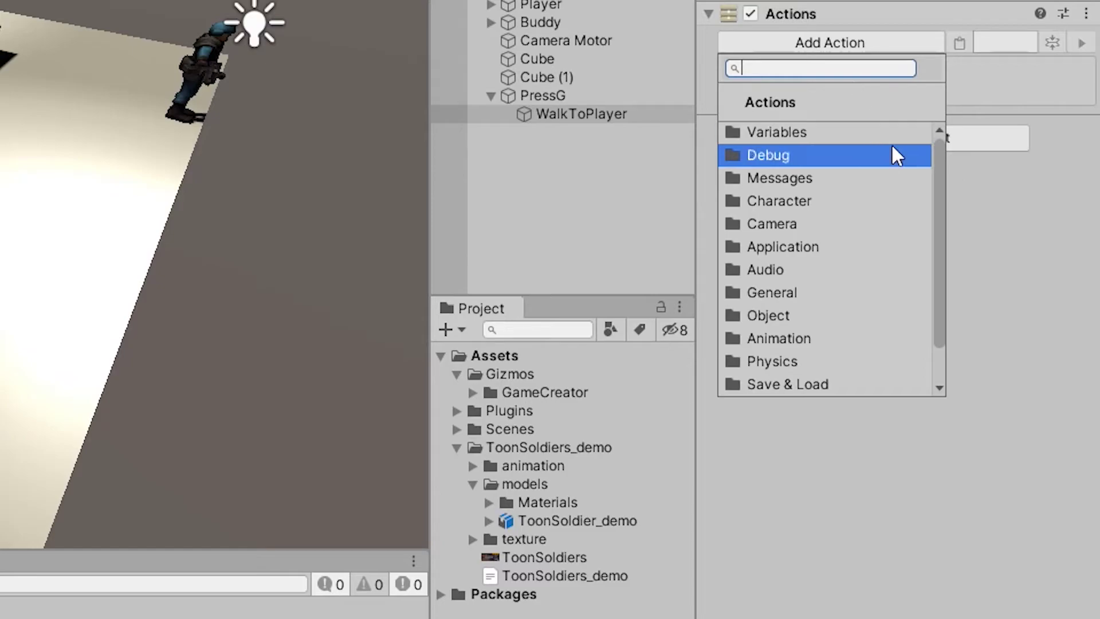
pyautogui.scroll(-2, 871, 349)
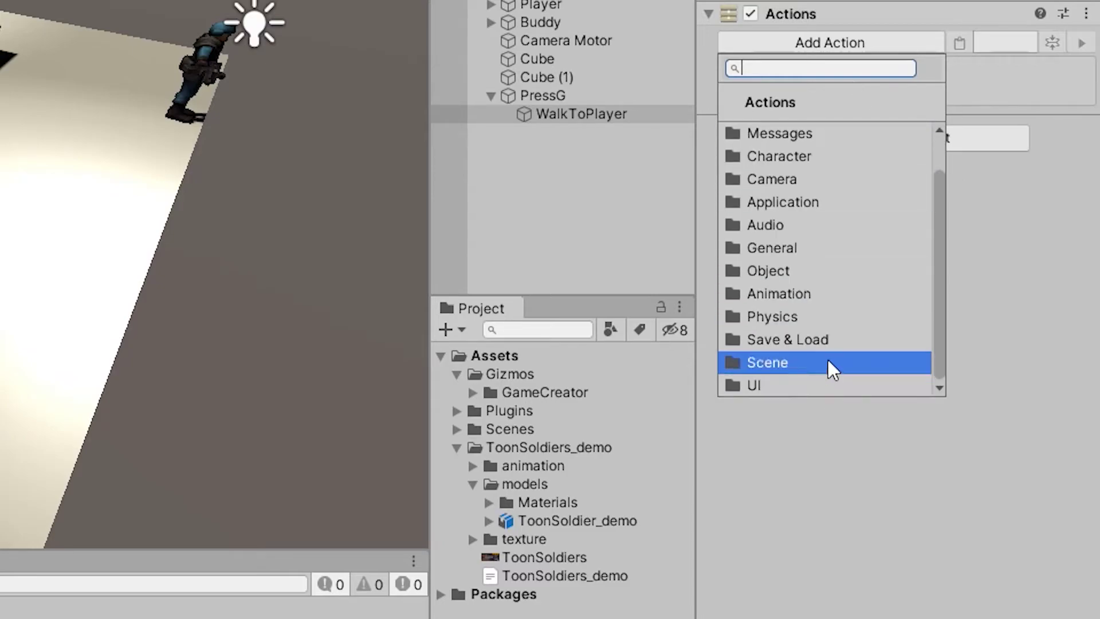
pyautogui.scroll(2, 830, 187)
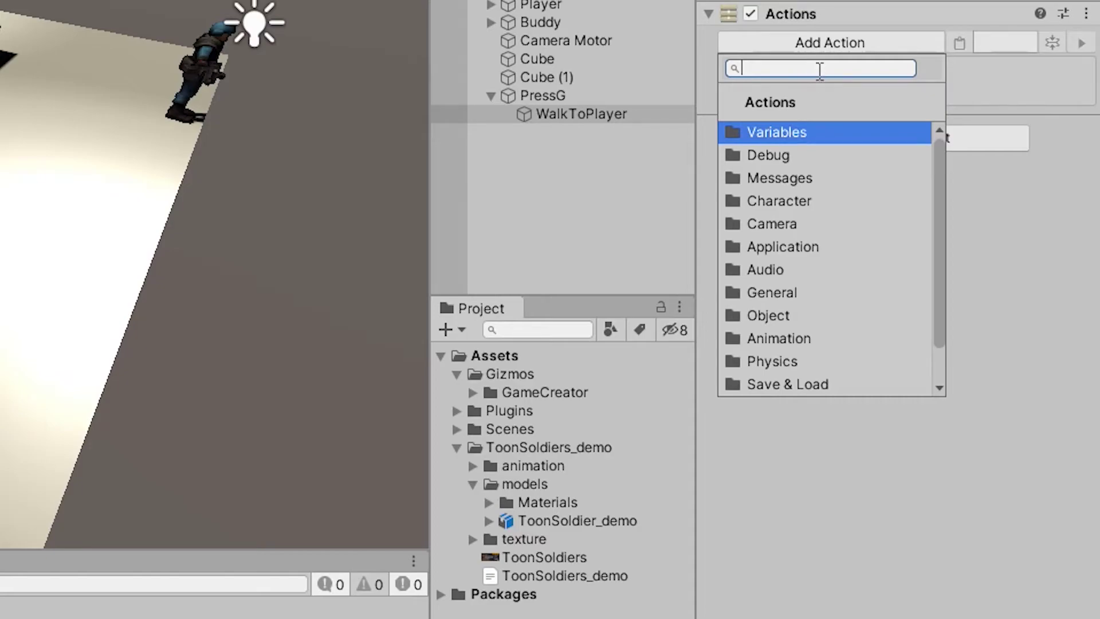
pyautogui.write('move')
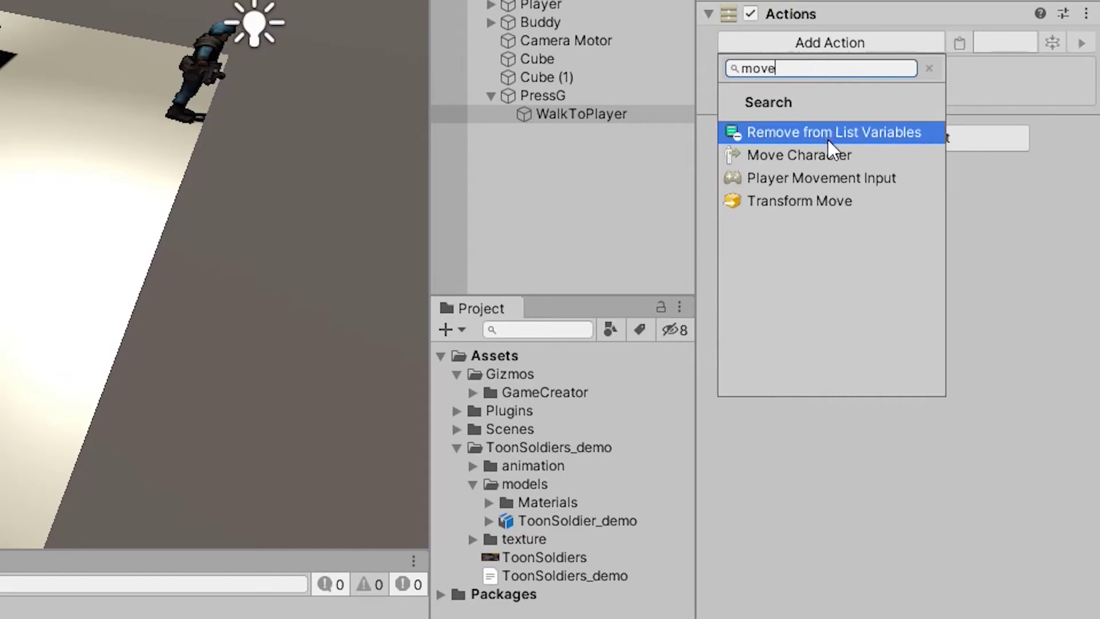
pyautogui.click(827, 159)
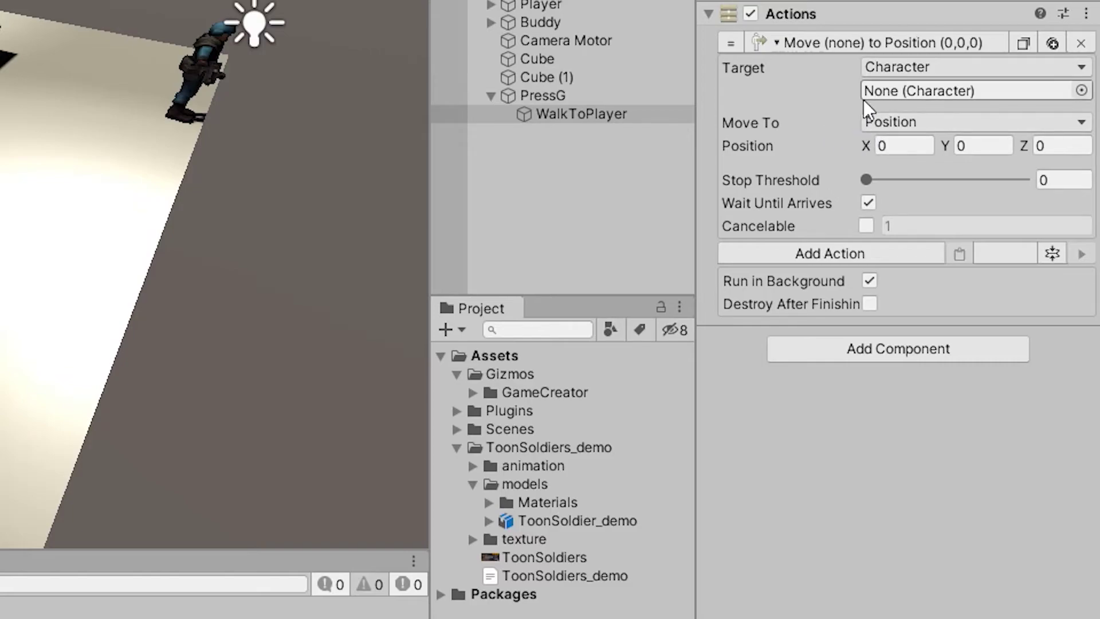
pyautogui.moveTo(538, 25); pyautogui.dragTo(924, 102)
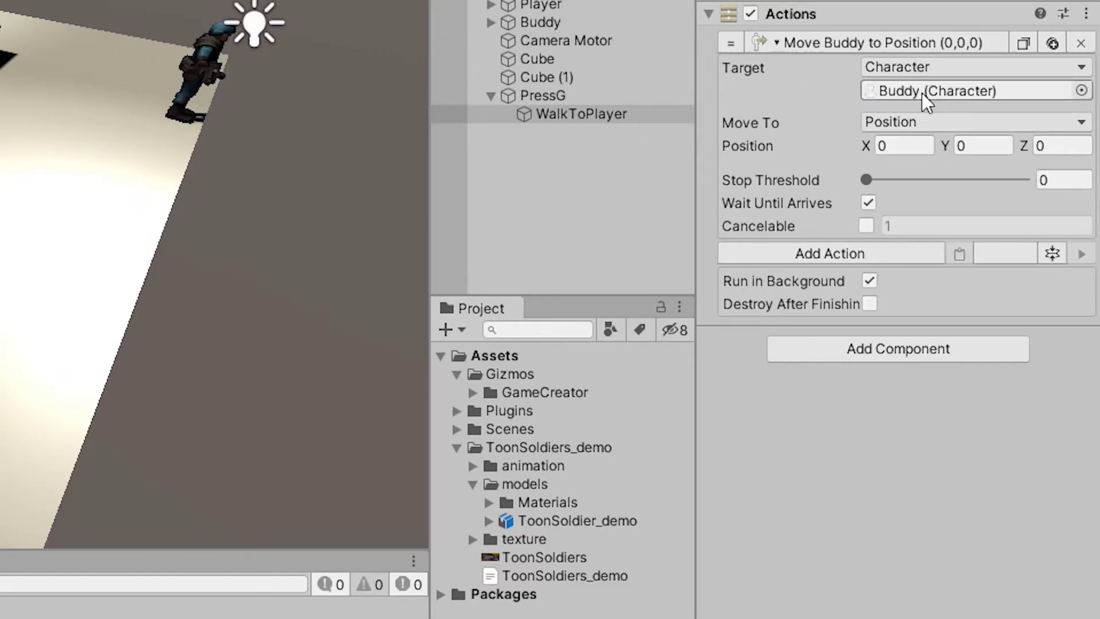
pyautogui.click(926, 130)
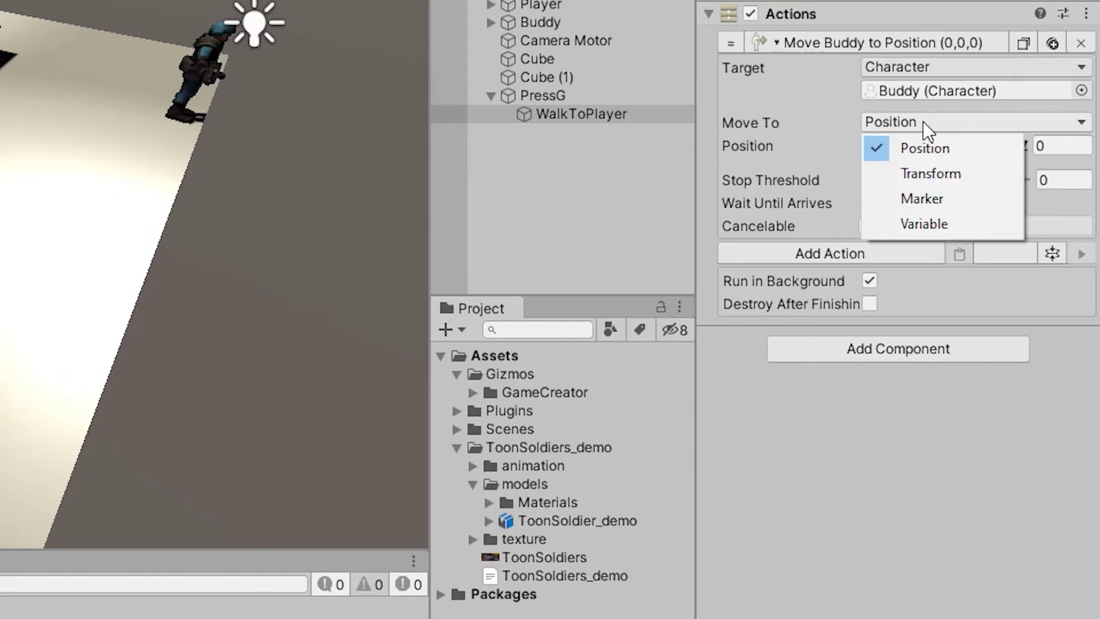
# Set the Move Character destination to Transform with Player as the target
pyautogui.click(977, 174)
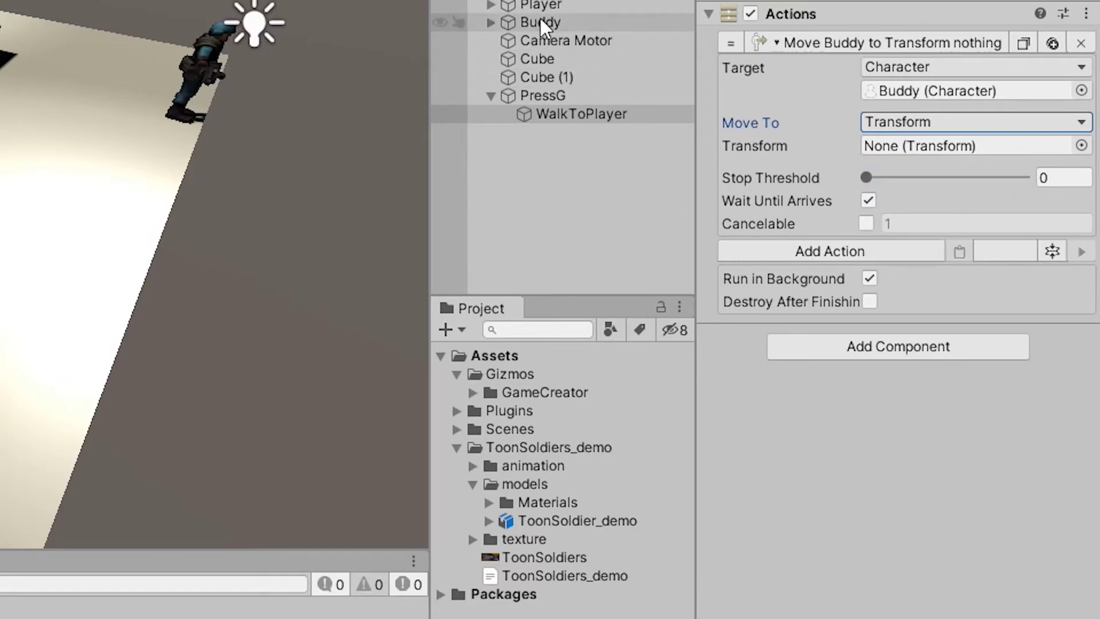
pyautogui.moveTo(541, 9); pyautogui.dragTo(910, 165)
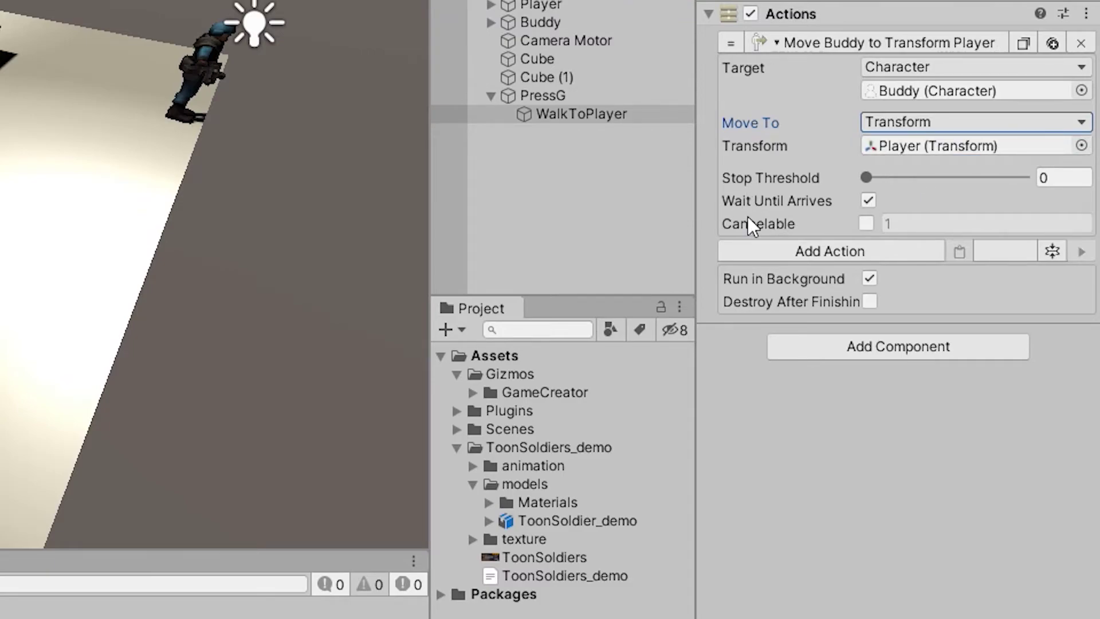
pyautogui.click(569, 98)
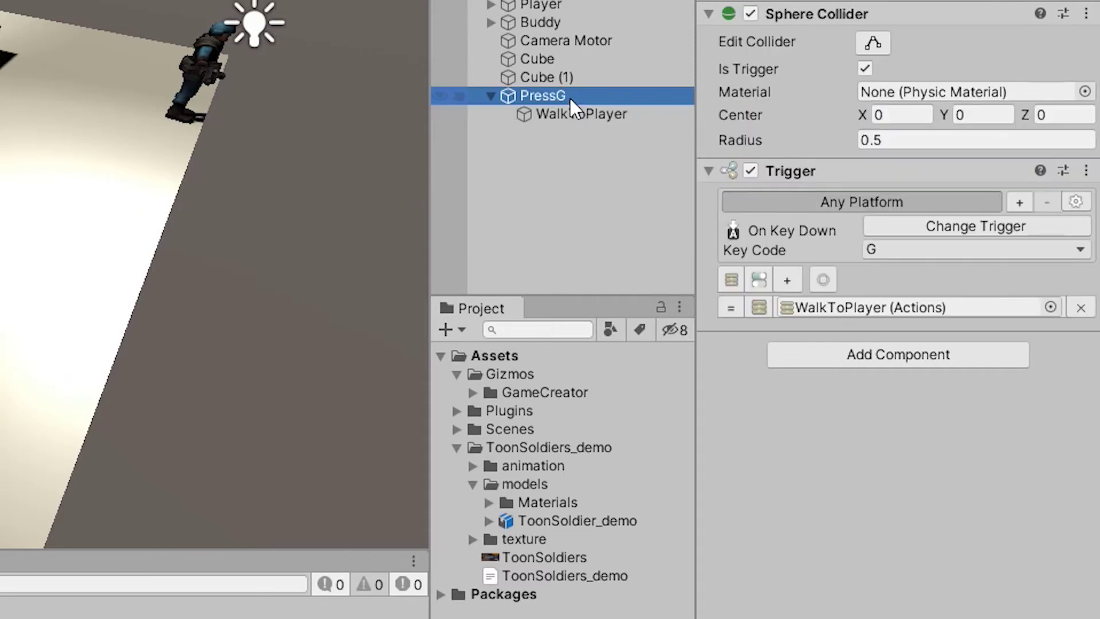
# Play the scene, press G to send Buddy to the player, then stop playing
pyautogui.click(597, 113)
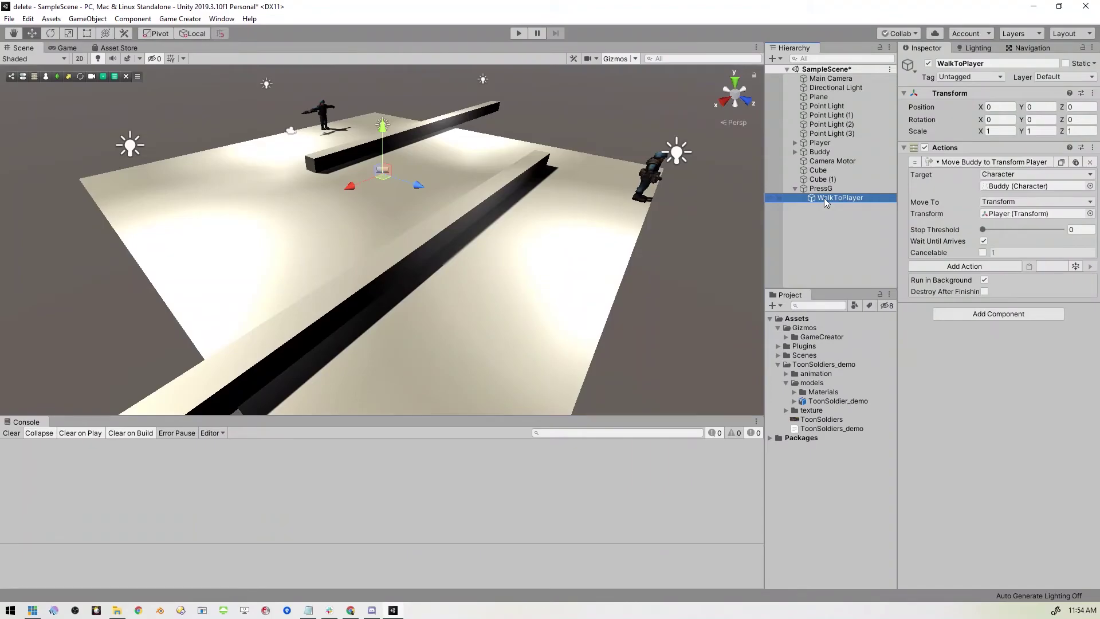
pyautogui.click(514, 33)
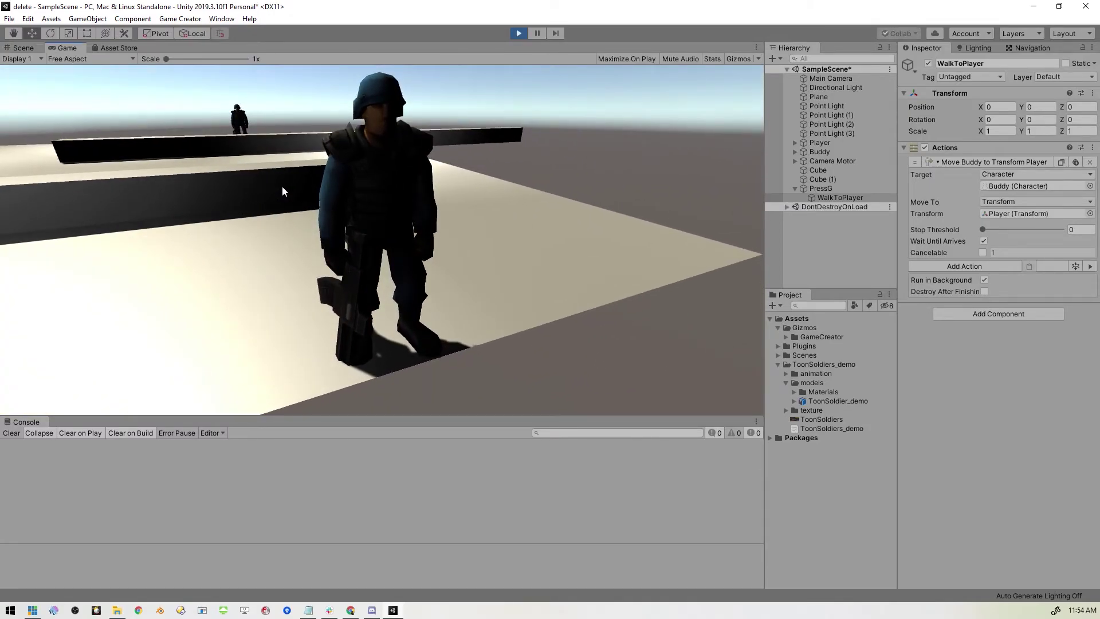
pyautogui.press('g')
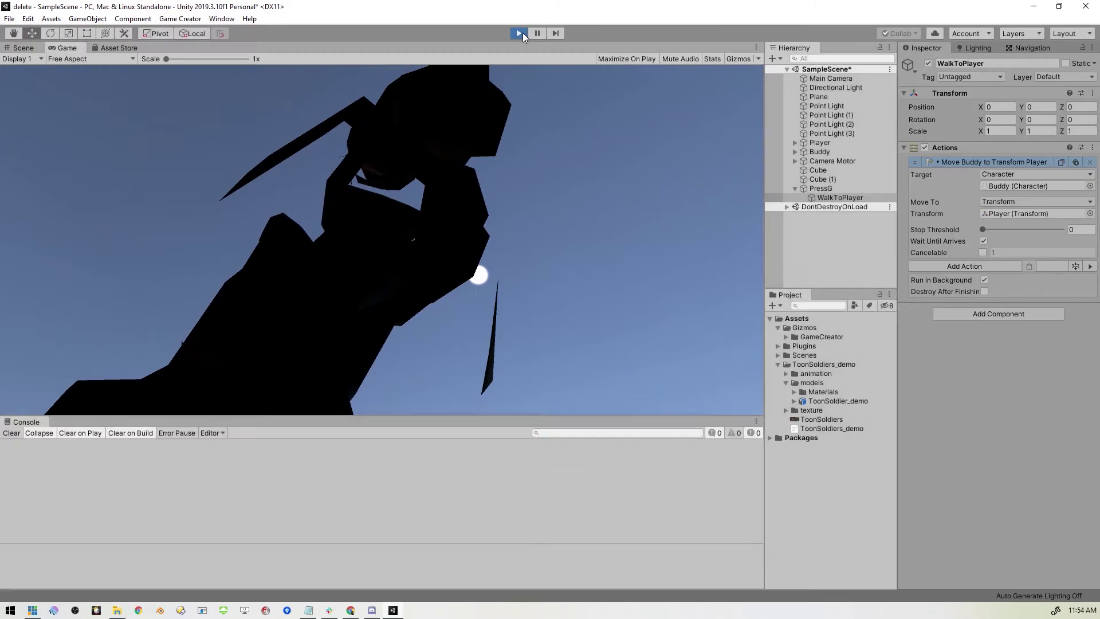
pyautogui.click(518, 34)
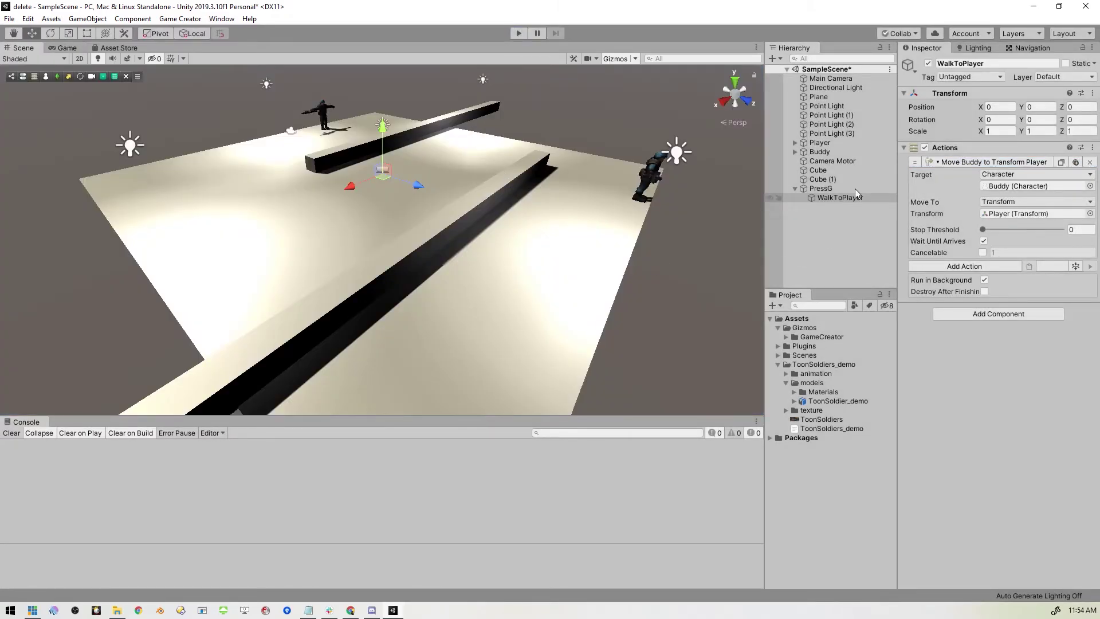
# Turn on Can Use Navigation Mesh in Buddy's Character component and play the scene to test it
pyautogui.click(830, 152)
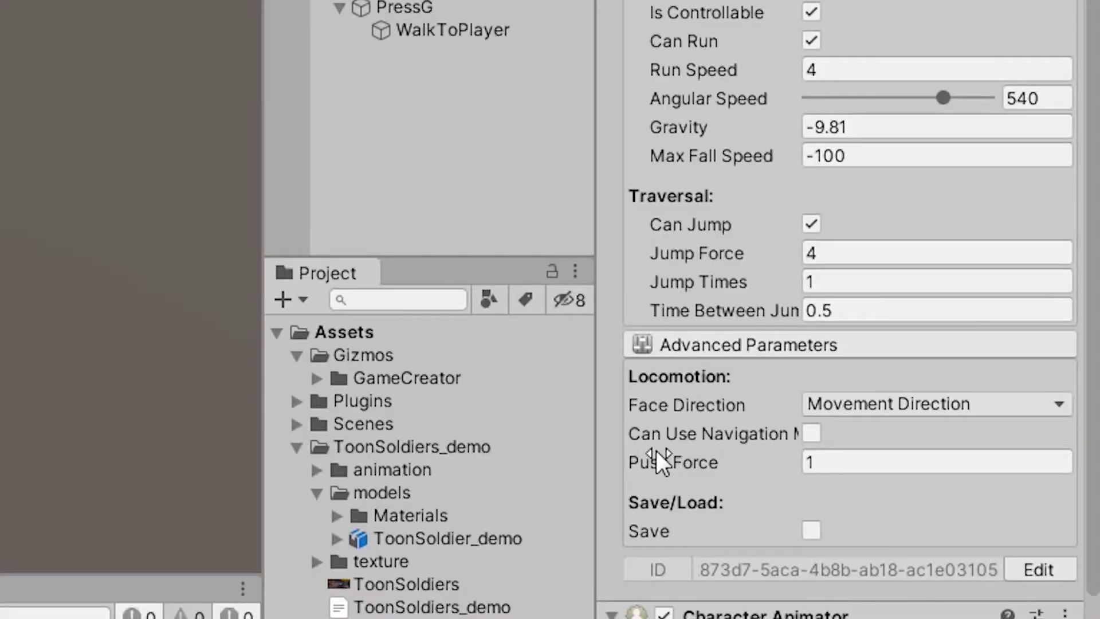
pyautogui.moveTo(596, 434); pyautogui.dragTo(399, 461)
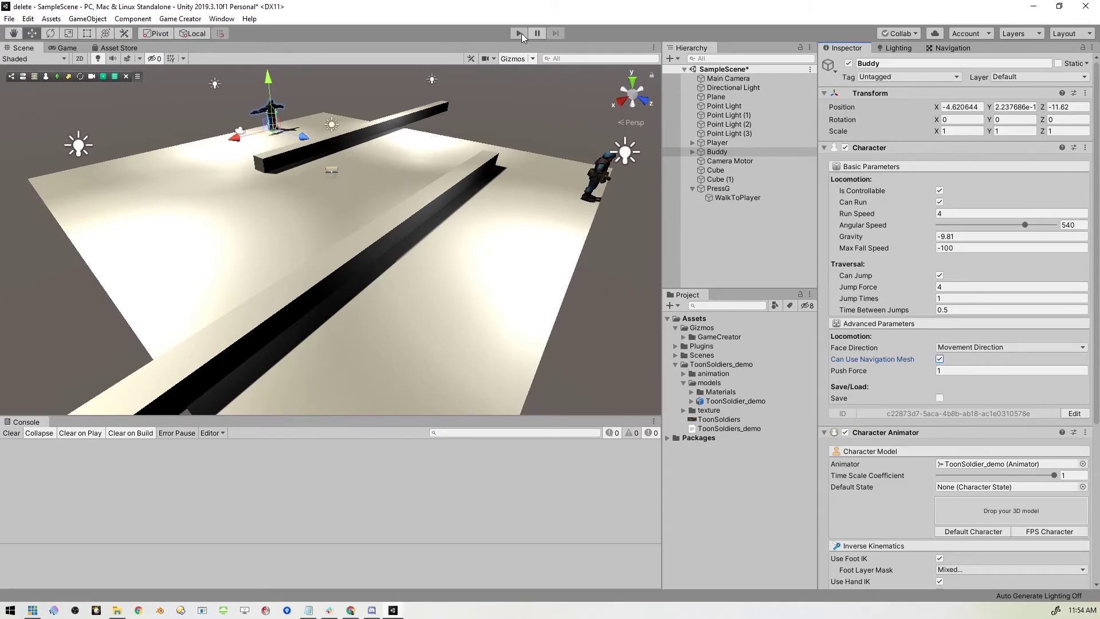
pyautogui.click(520, 33)
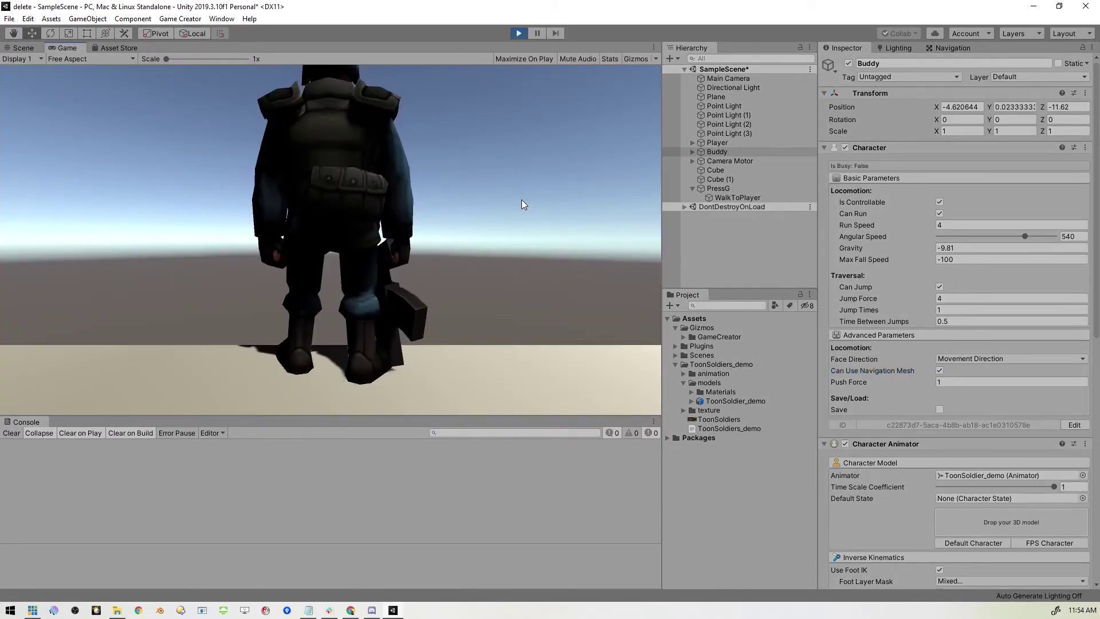
pyautogui.press('w')
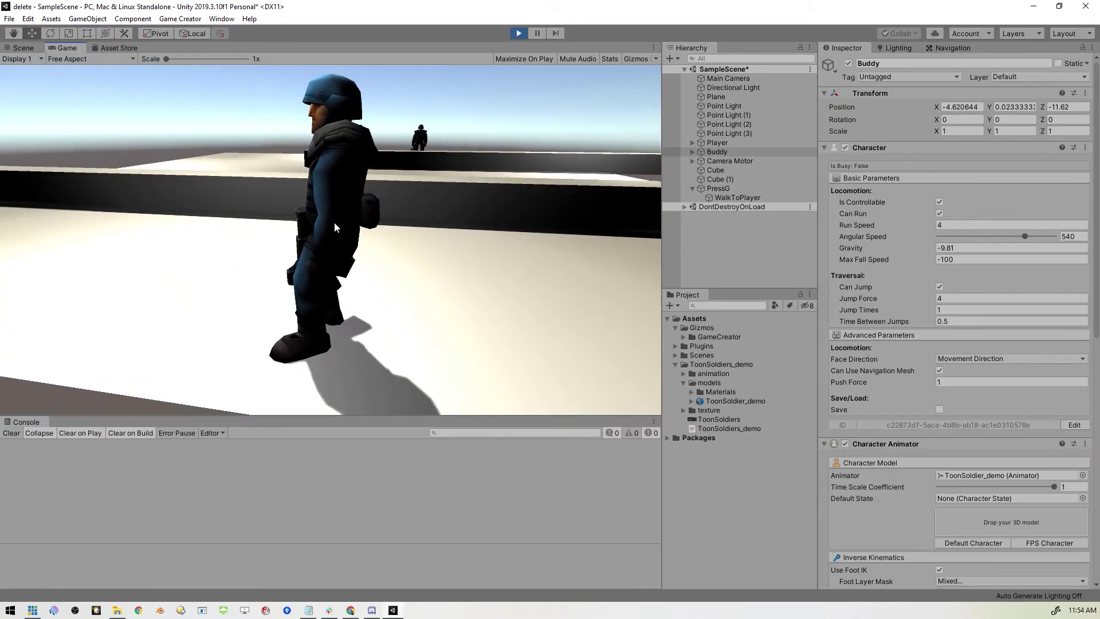
pyautogui.press('g')
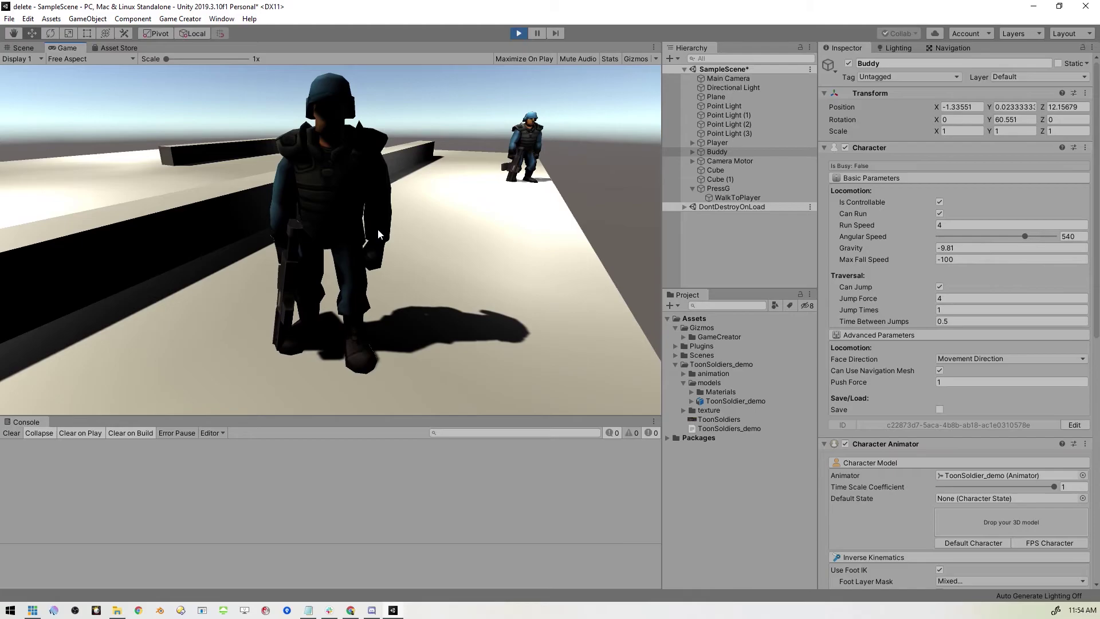
pyautogui.press('w')
pyautogui.press('d')
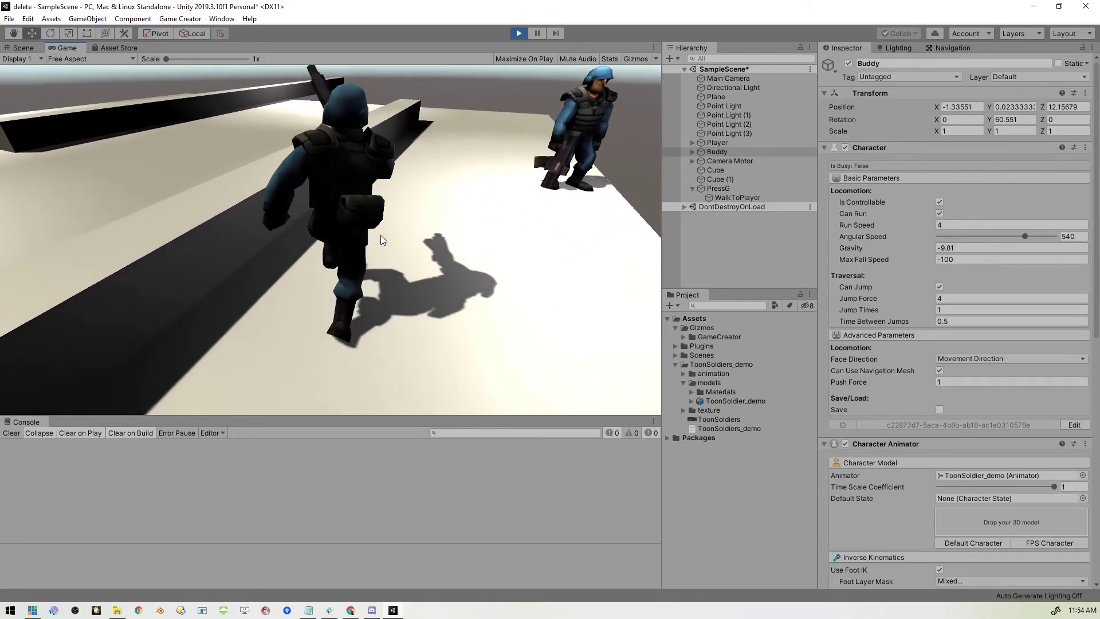
pyautogui.press('s')
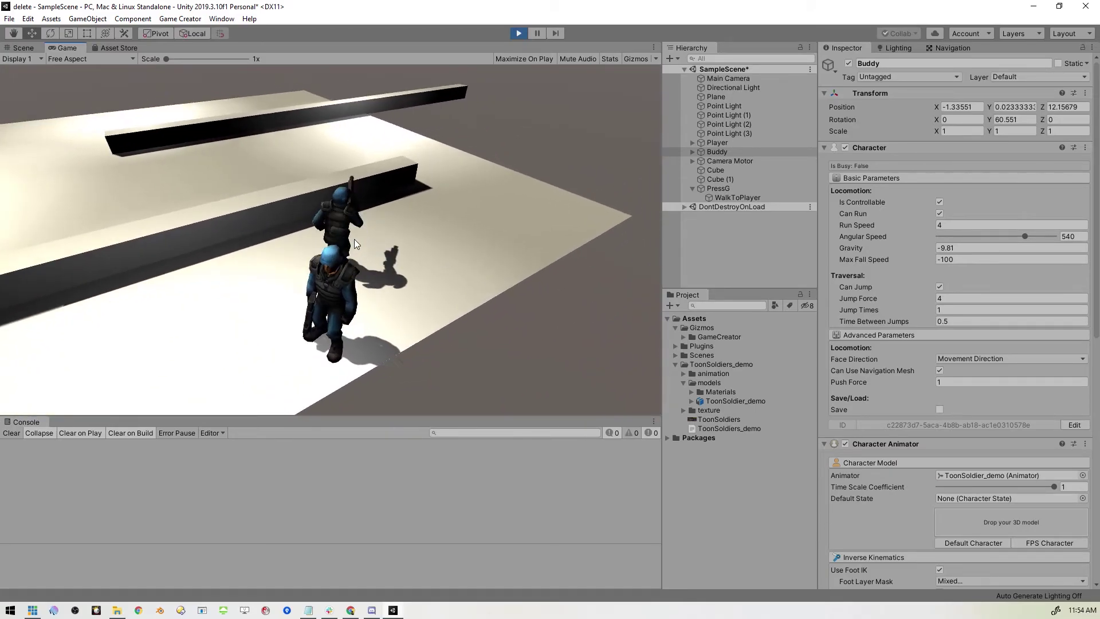
pyautogui.press('w')
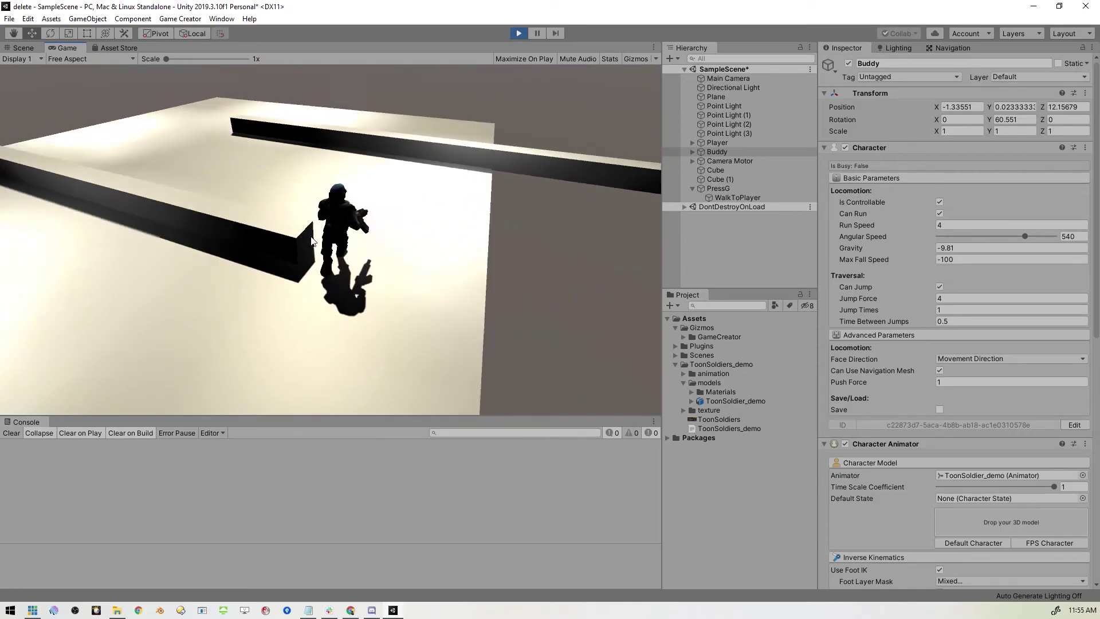
pyautogui.press('w')
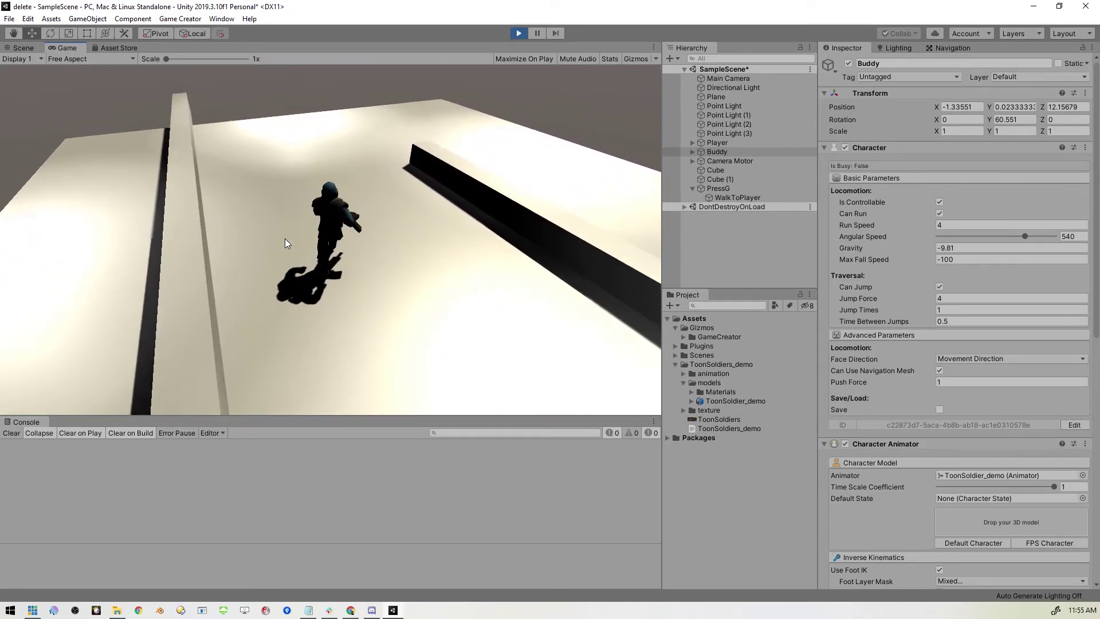
pyautogui.press('w')
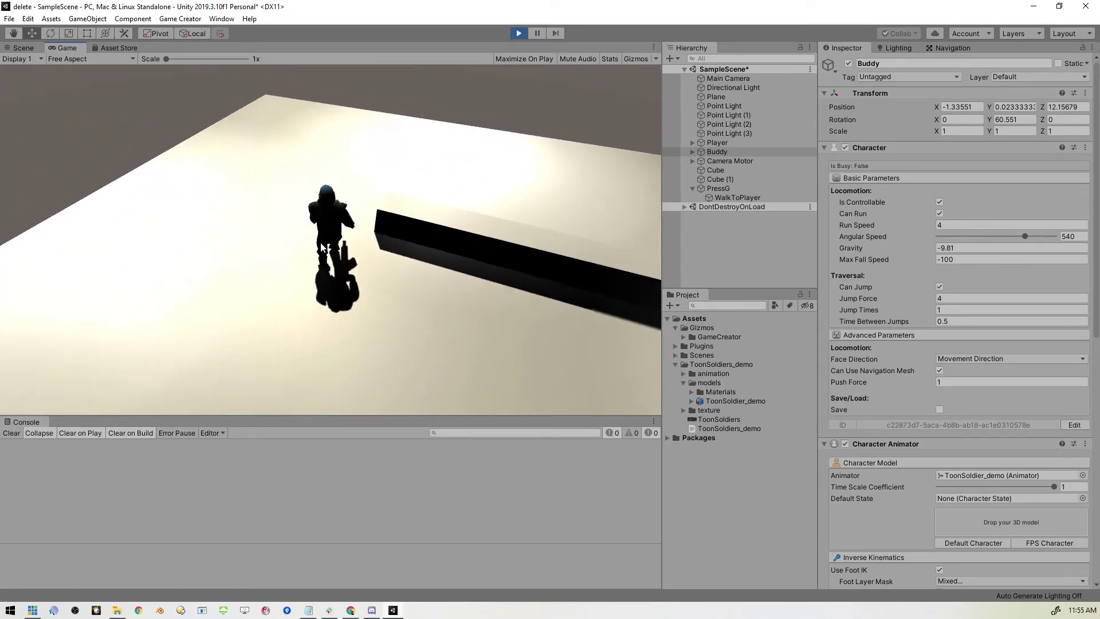
pyautogui.press('w')
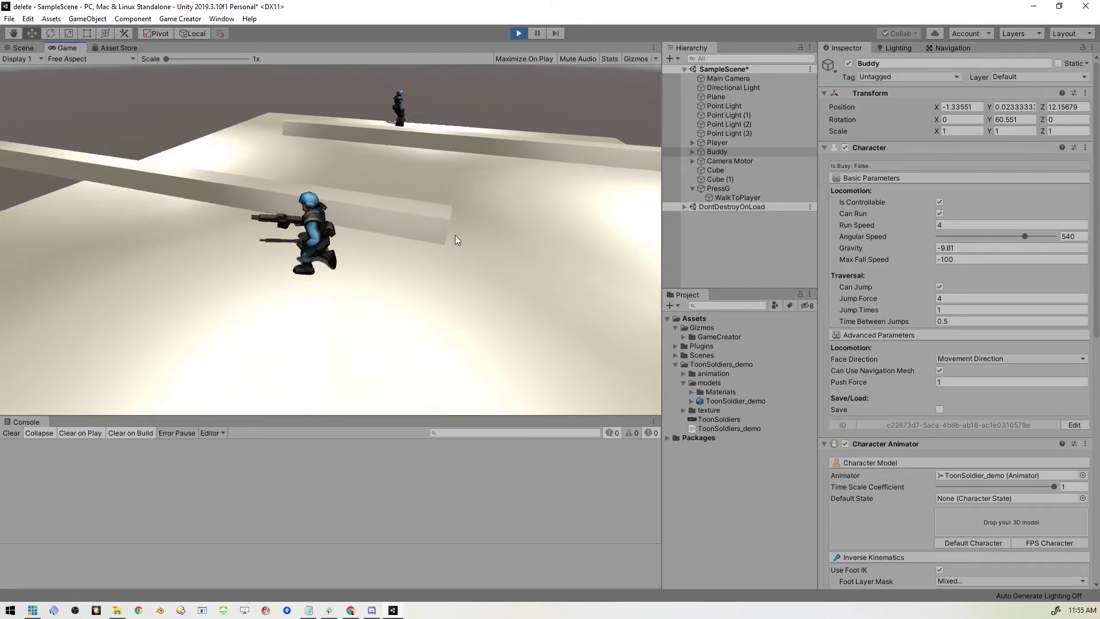
pyautogui.press('w')
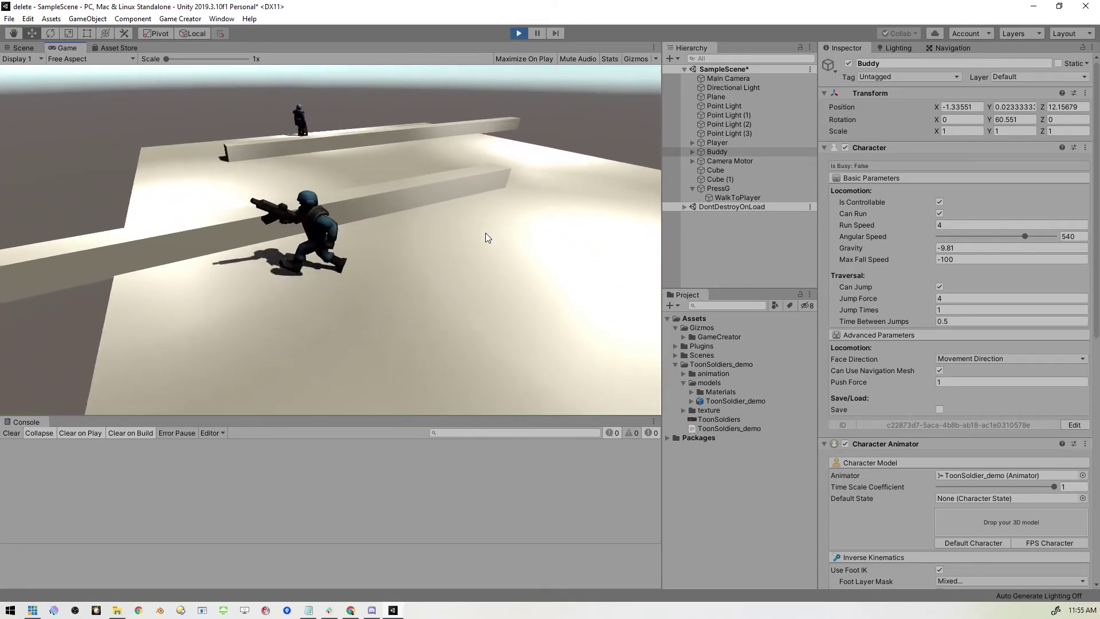
pyautogui.press('s')
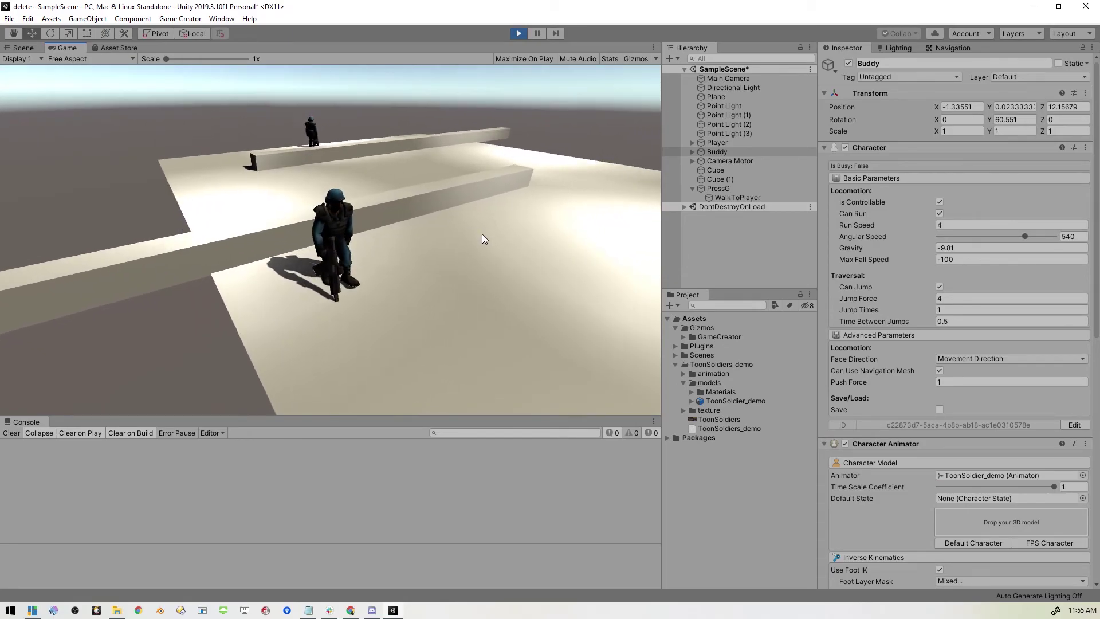
pyautogui.press('g')
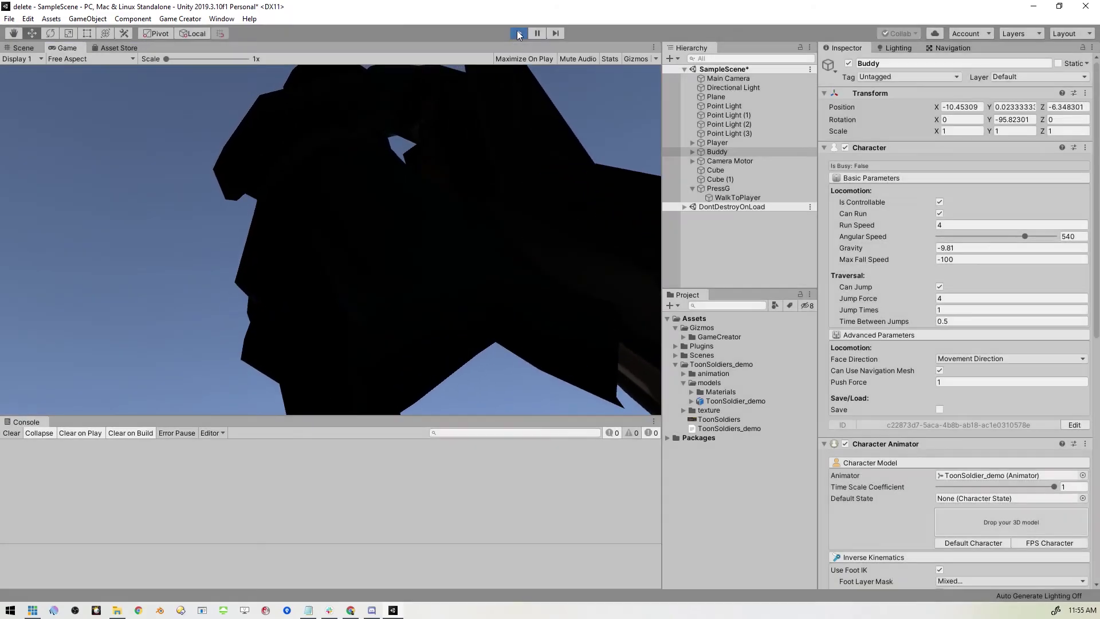
pyautogui.click(518, 34)
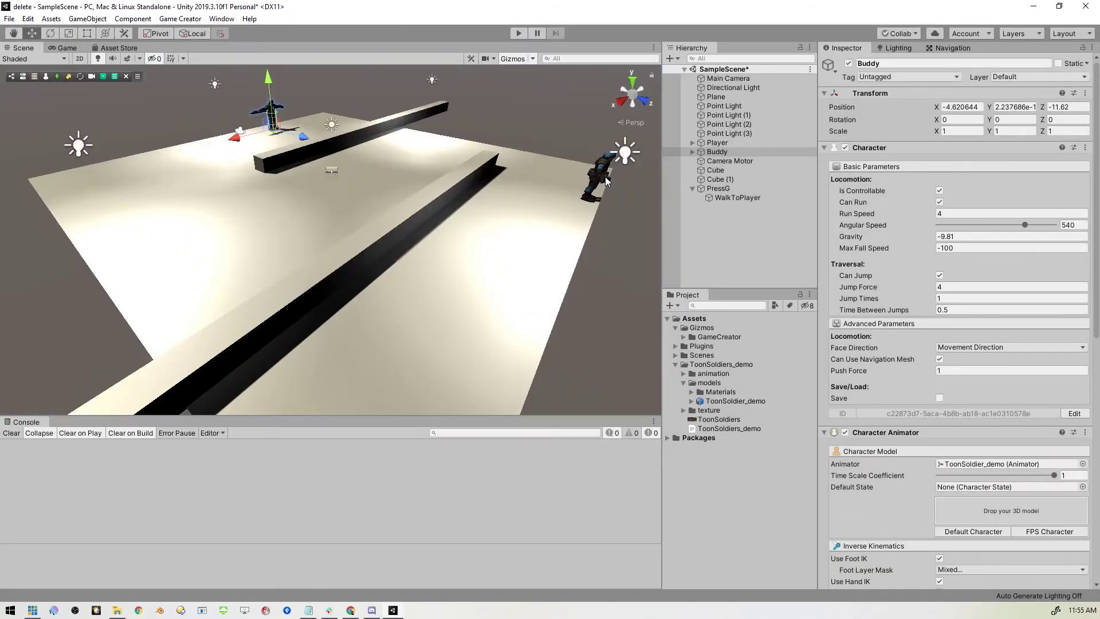
# Give WalkToPlayer's Move Character action a Stop Threshold of 1 and replay the scene
pyautogui.click(740, 197)
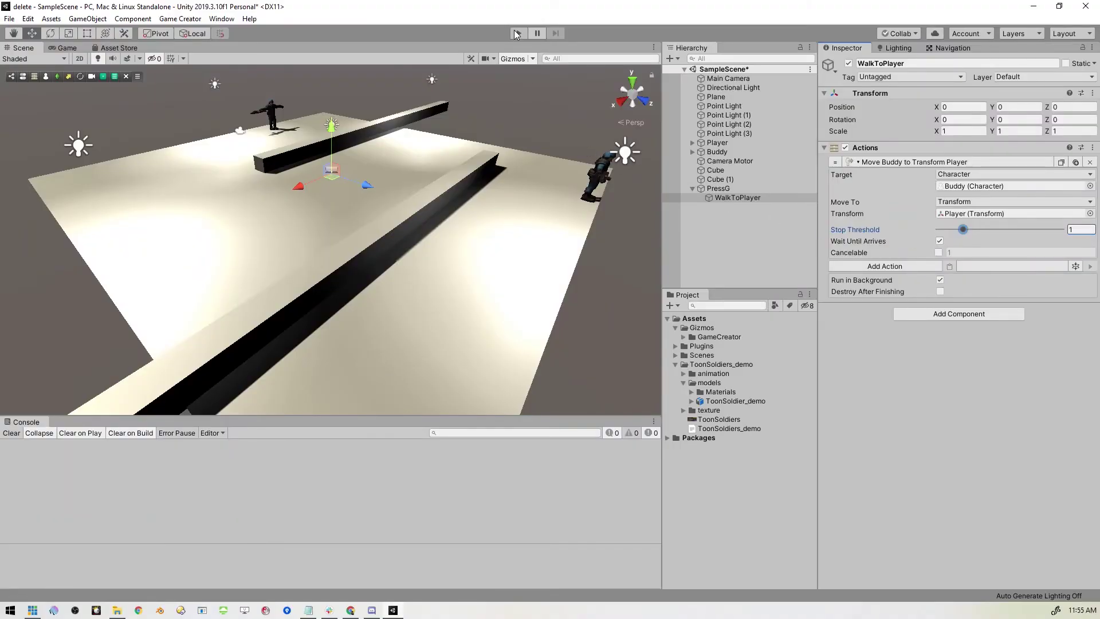
pyautogui.click(517, 34)
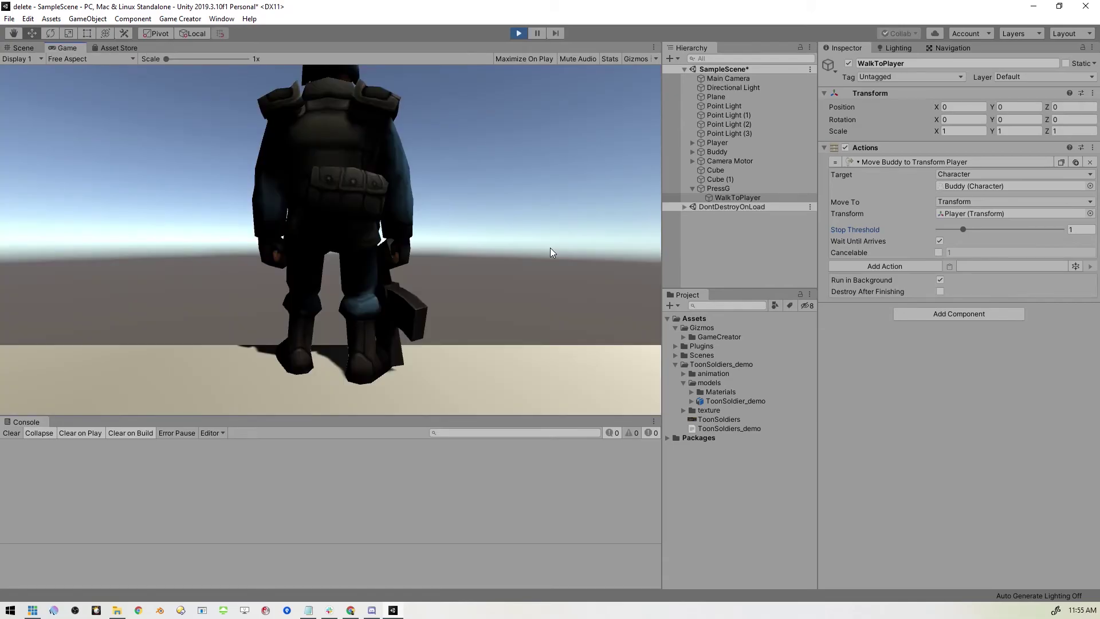
pyautogui.press('g')
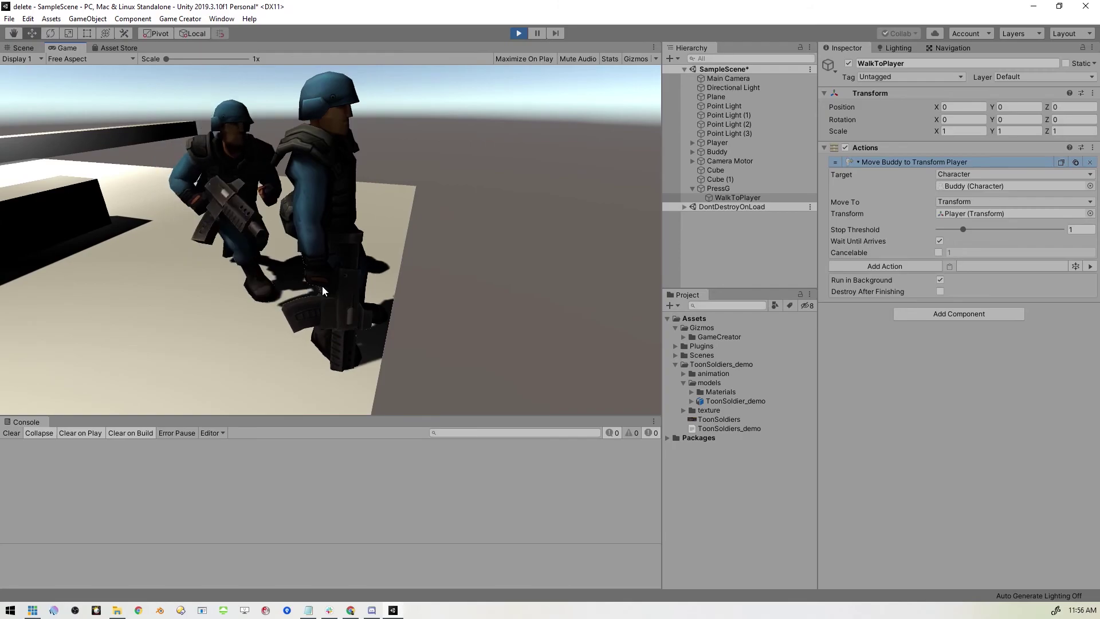
pyautogui.press('w')
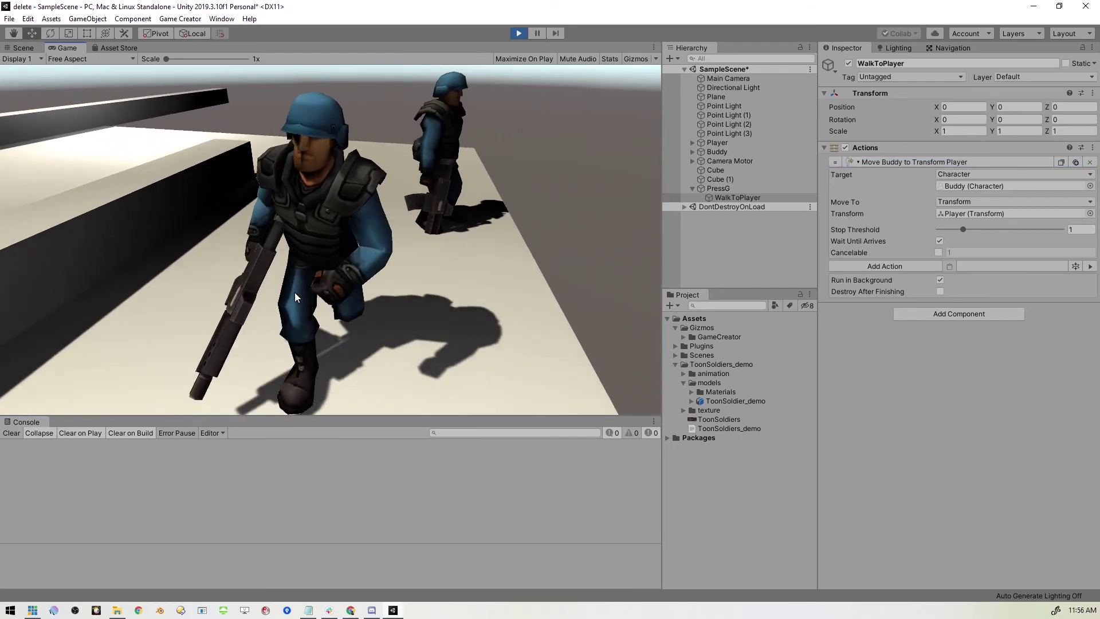
pyautogui.press('d')
pyautogui.press('g')
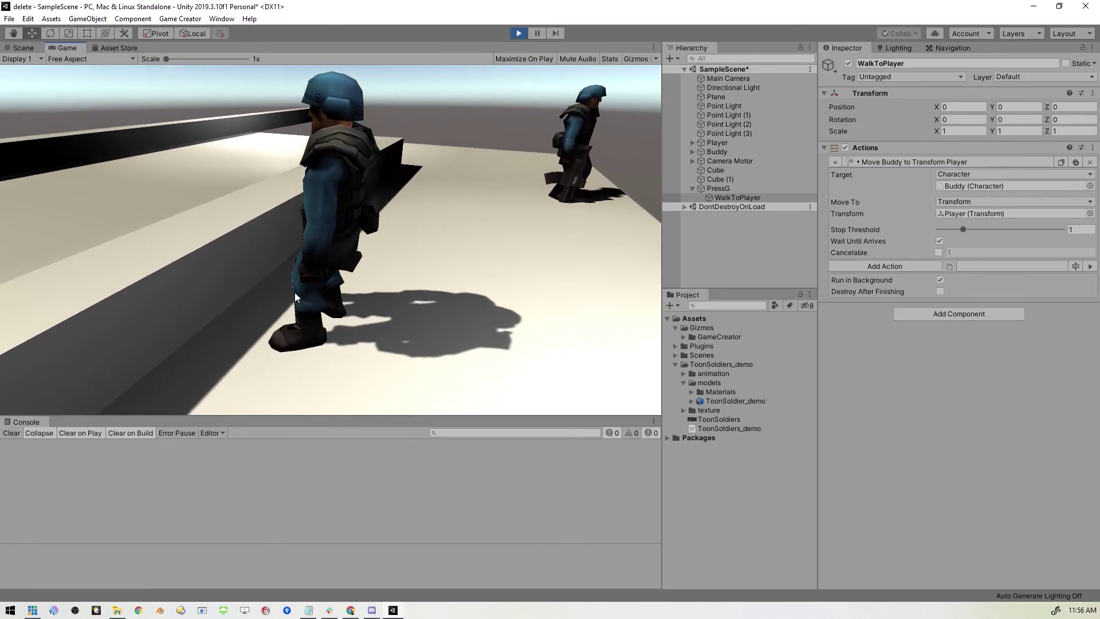
pyautogui.press('s')
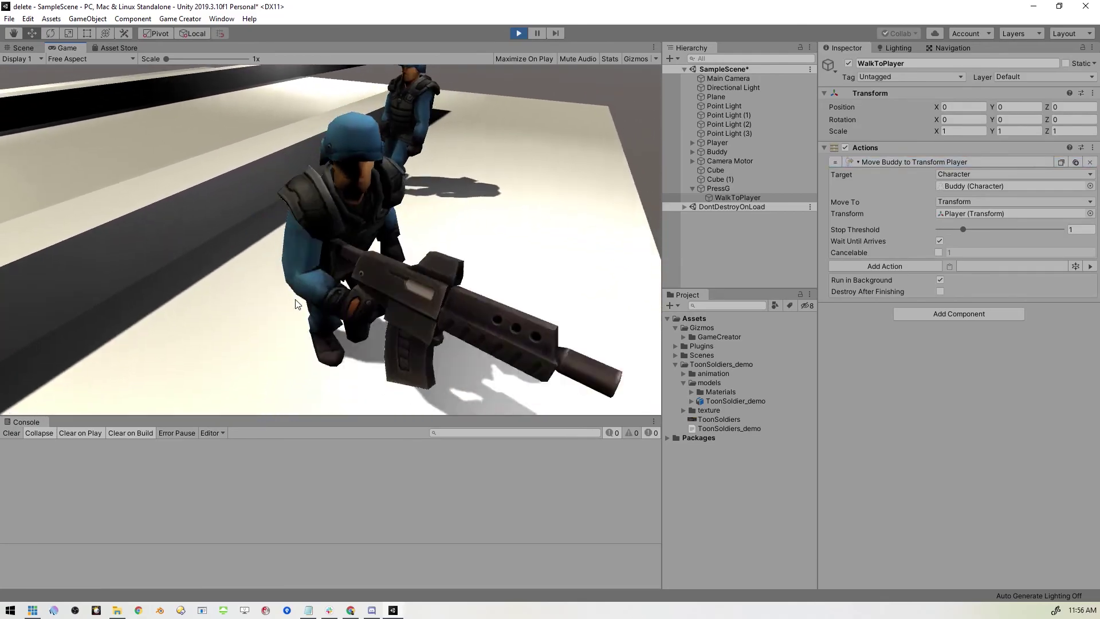
pyautogui.press('w')
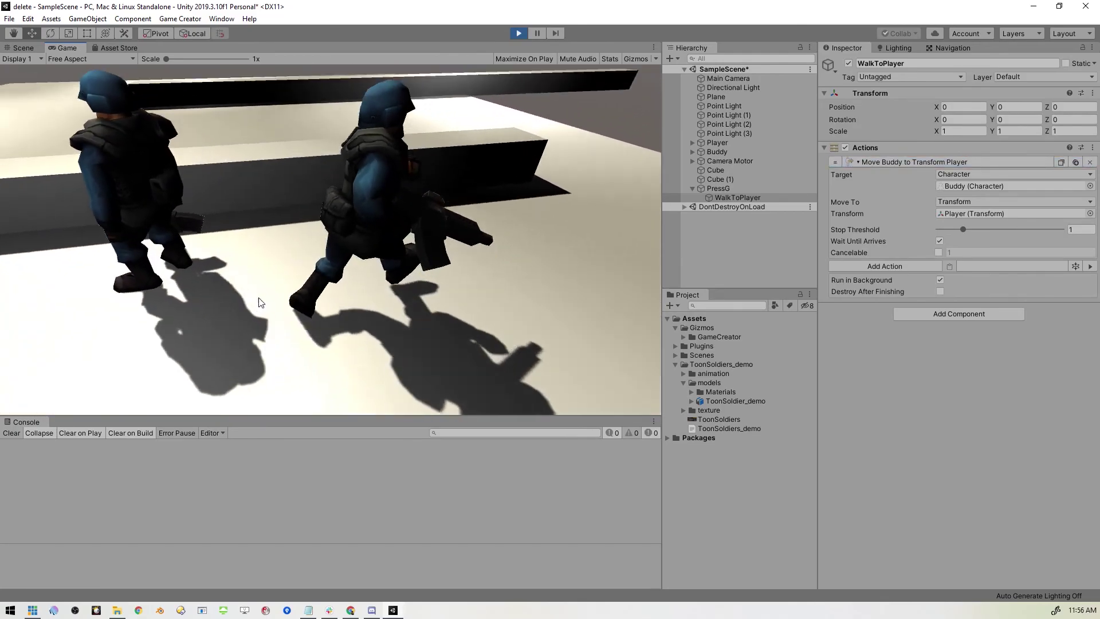
pyautogui.press('d')
pyautogui.press('w')
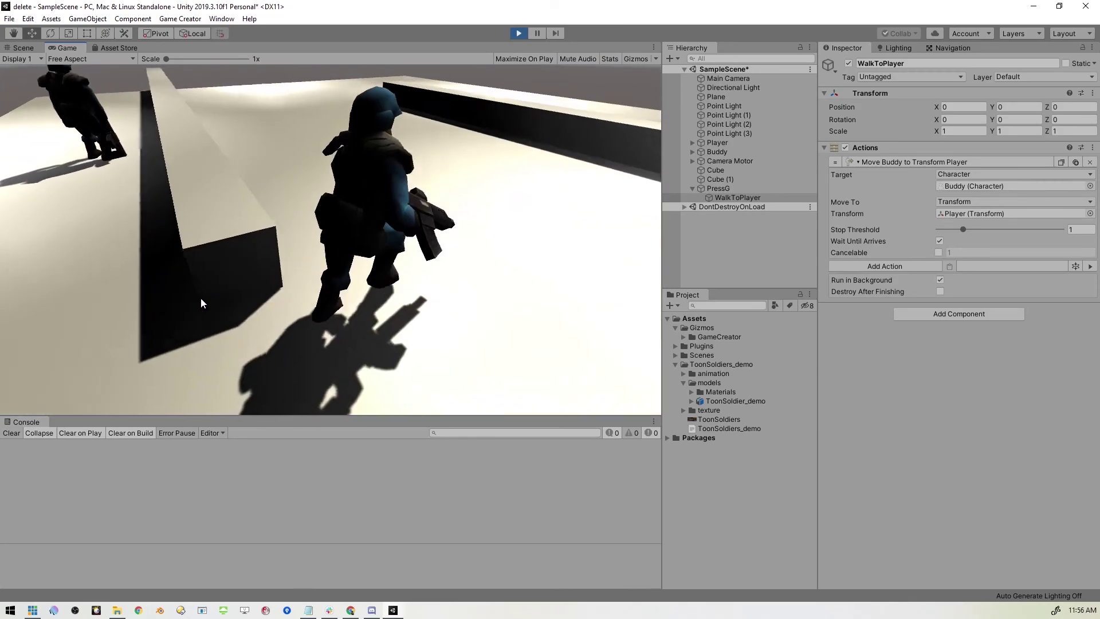
pyautogui.press('s')
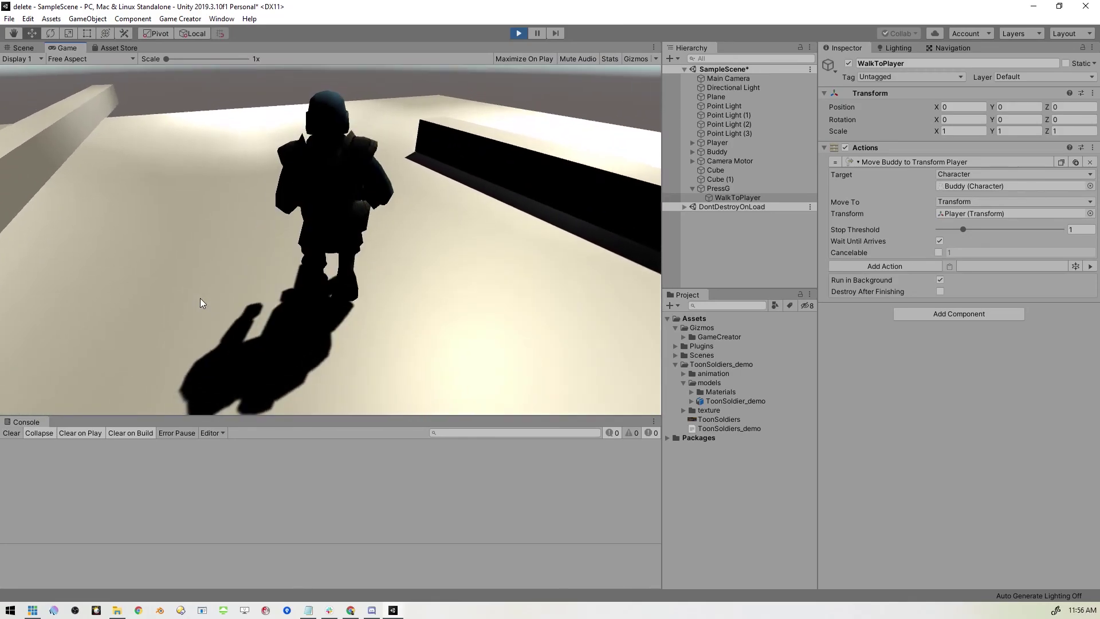
pyautogui.press('w')
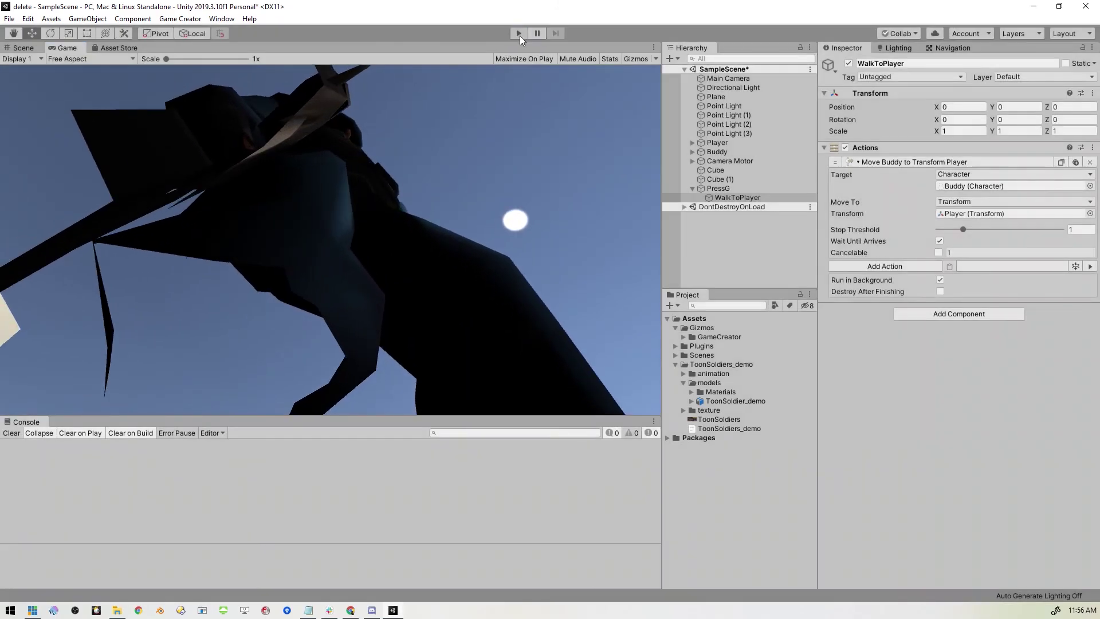
pyautogui.click(519, 34)
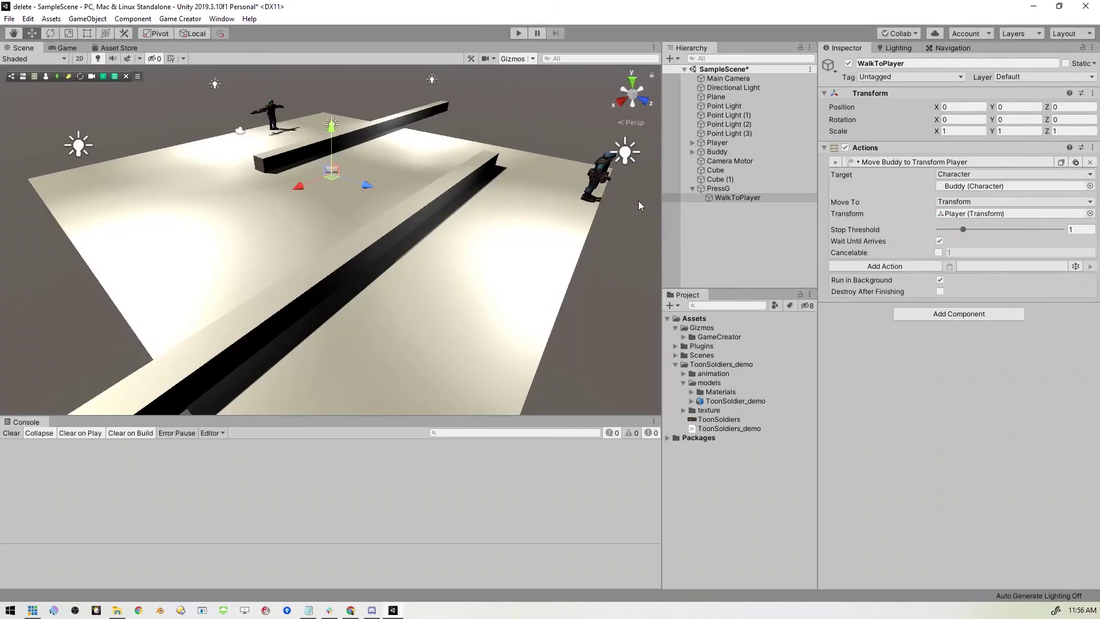
# Show PressG's Sphere Collider and Trigger, which runs WalkToPlayer when G is pressed
pyautogui.click(724, 189)
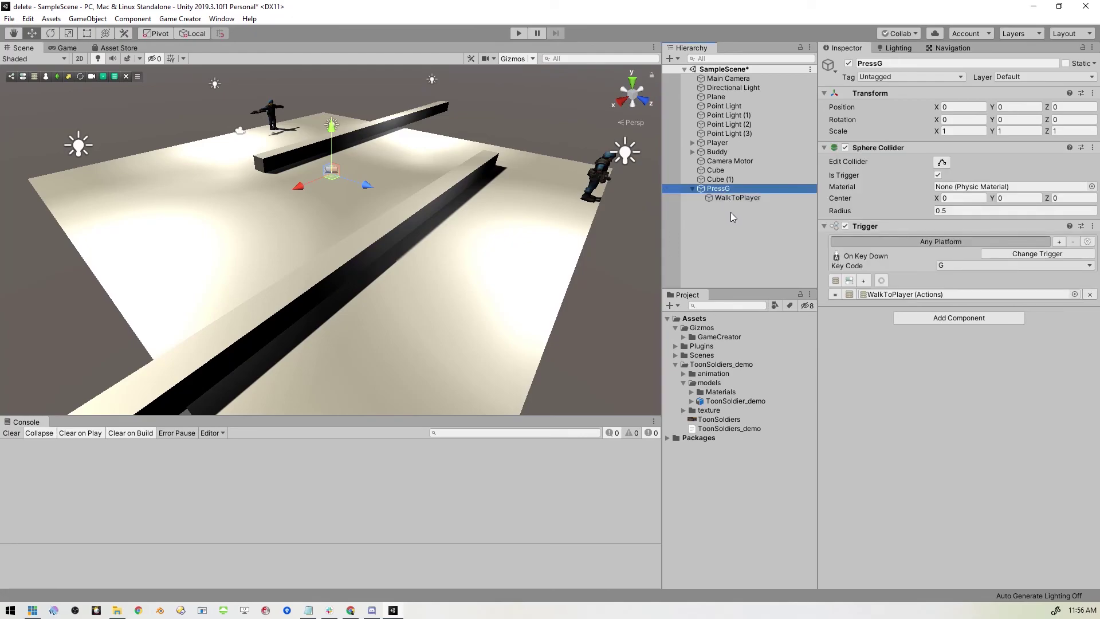